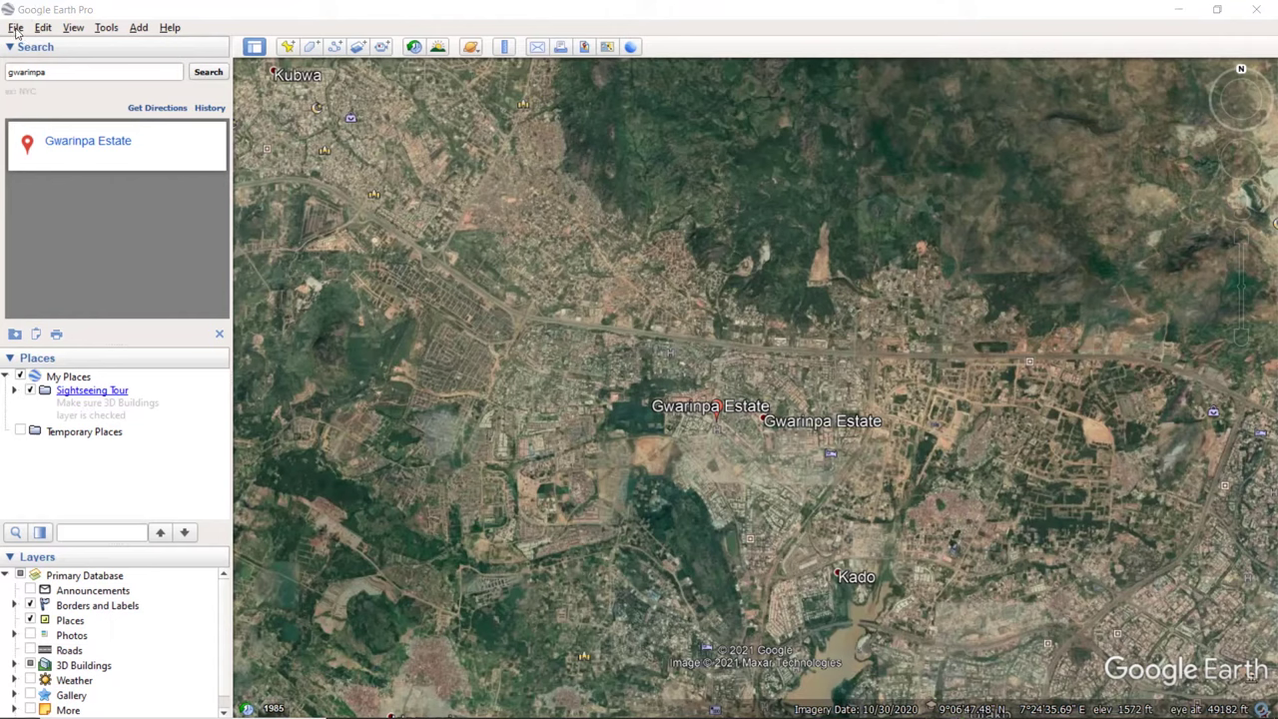
Step: Browse the work folder on Local Disk (C:) for Generic Text and ESRI Shape (*.shp) files to import, and cancel the import
click(16, 28)
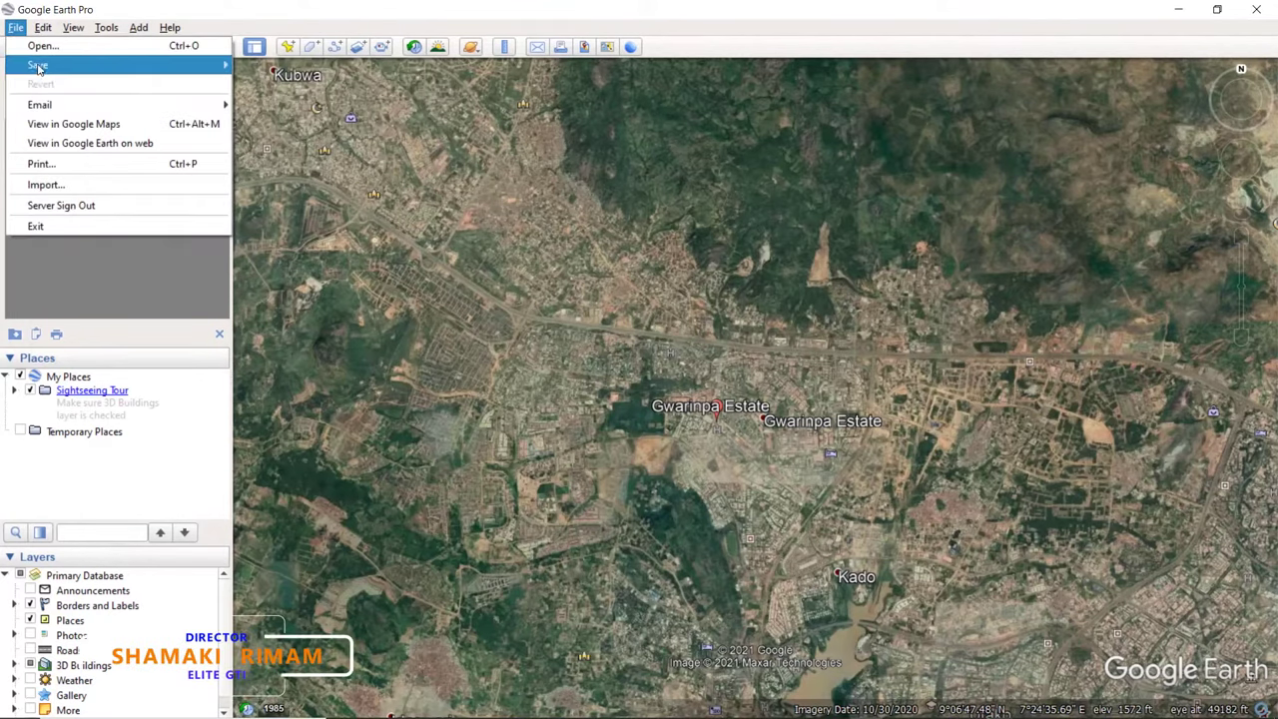
mouse_move(38, 66)
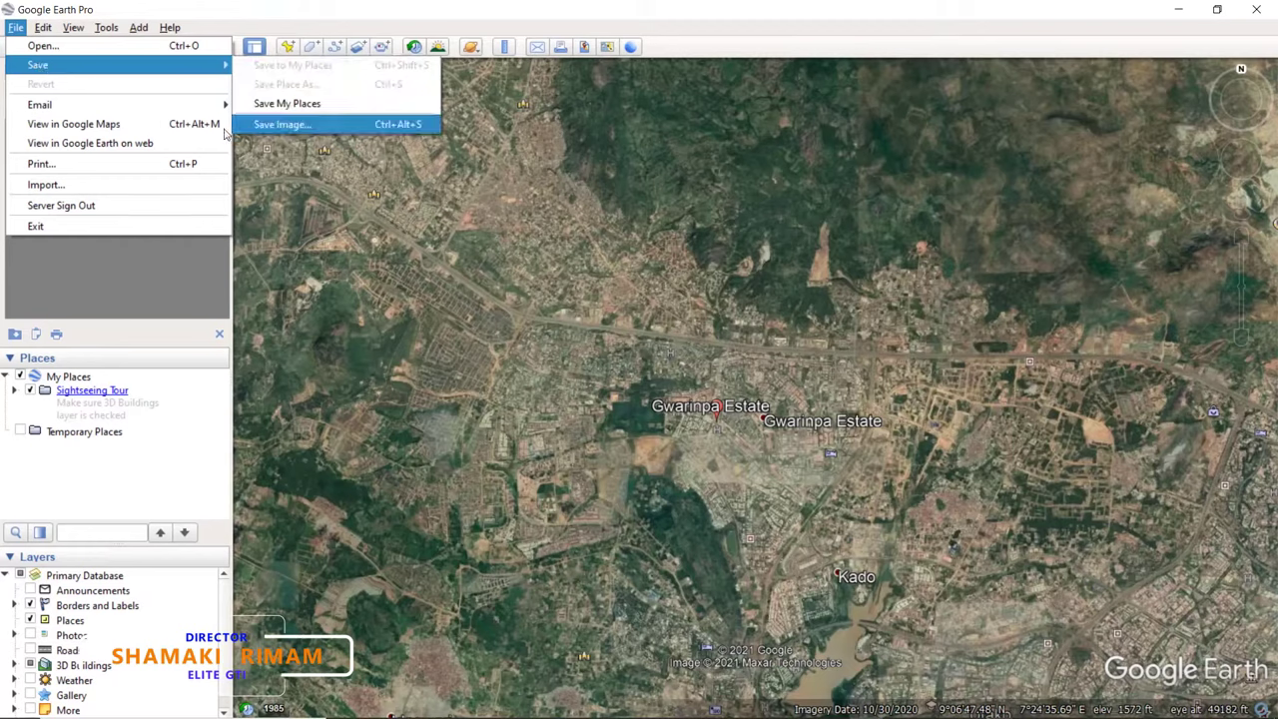
click(58, 187)
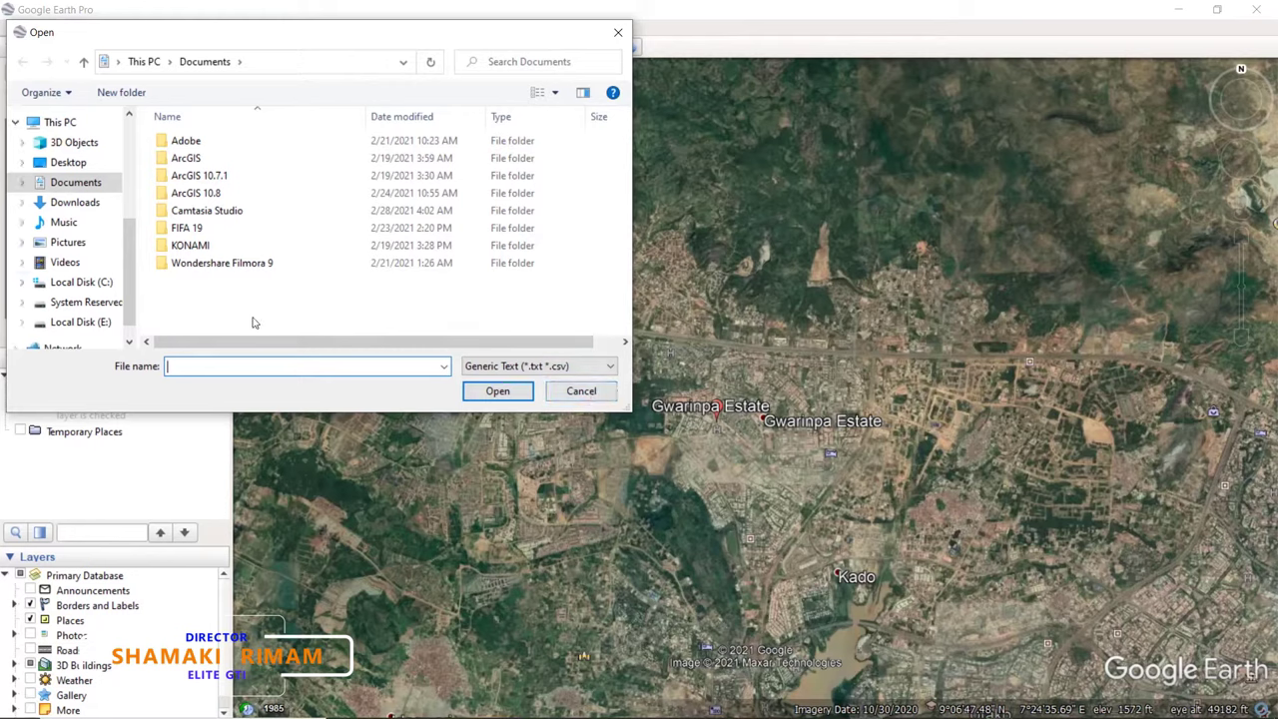
scroll(86, 319, down, 1)
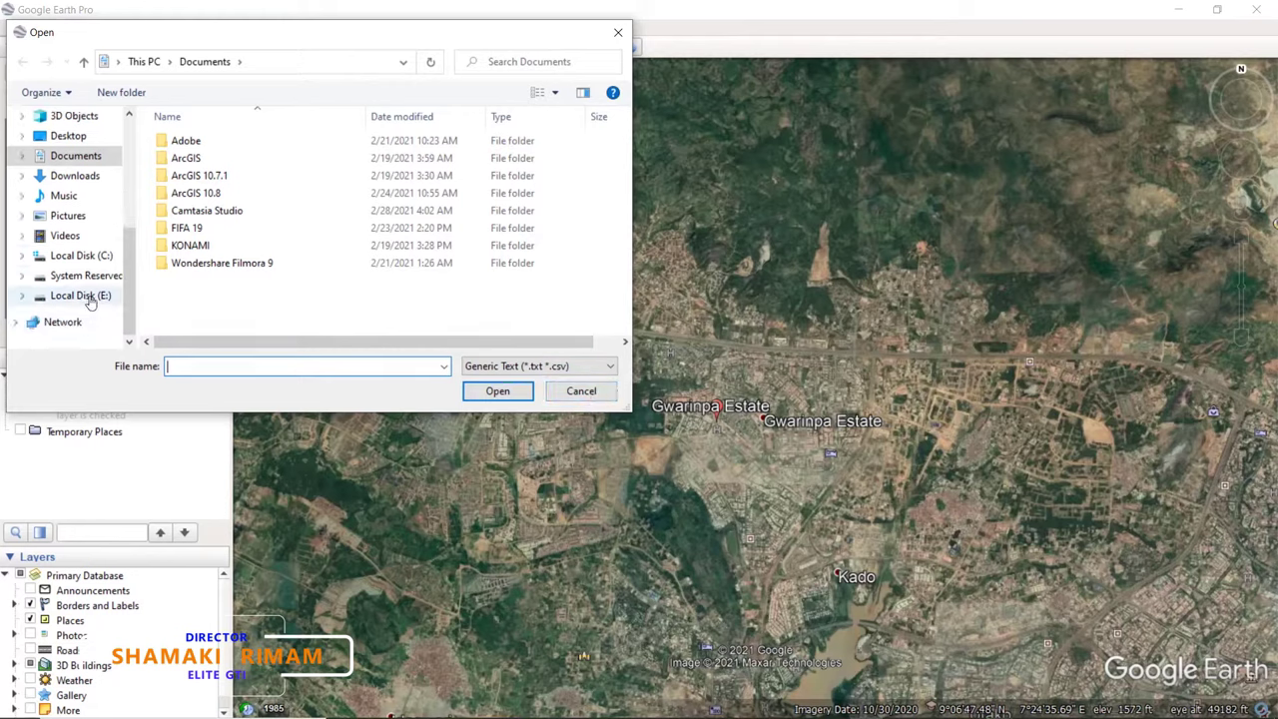
click(84, 256)
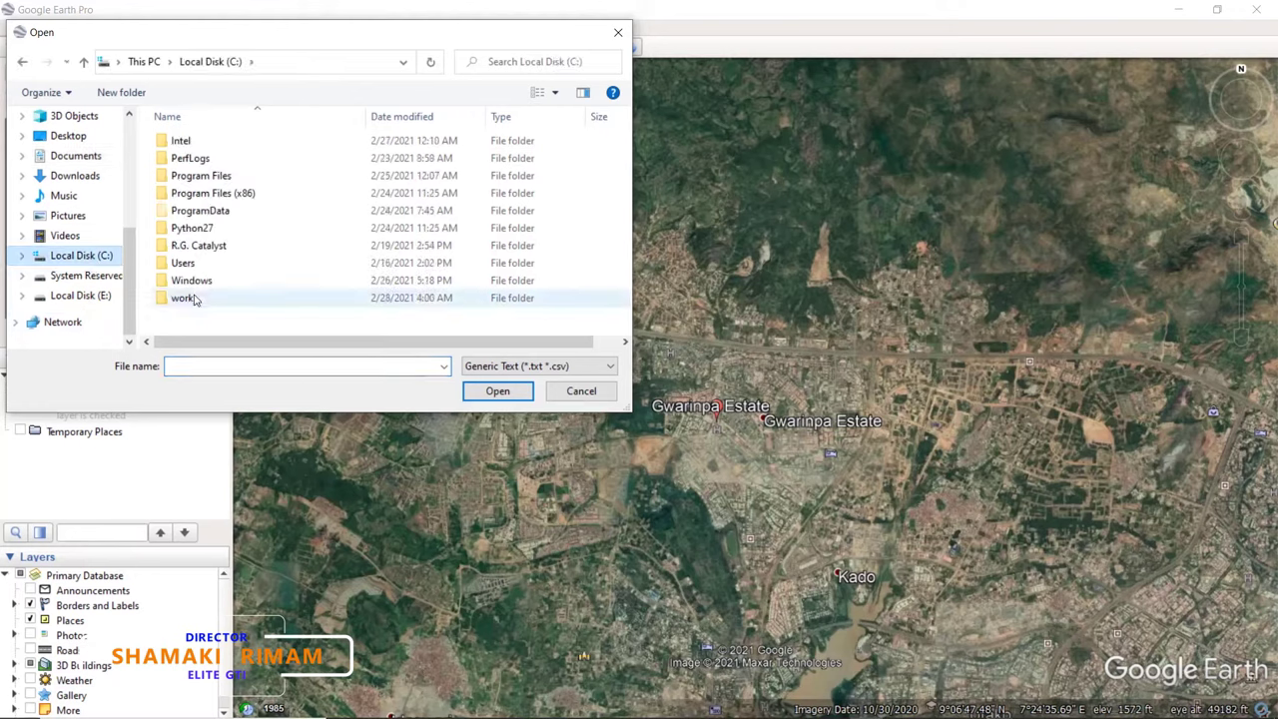
click(185, 299)
double_click(192, 303)
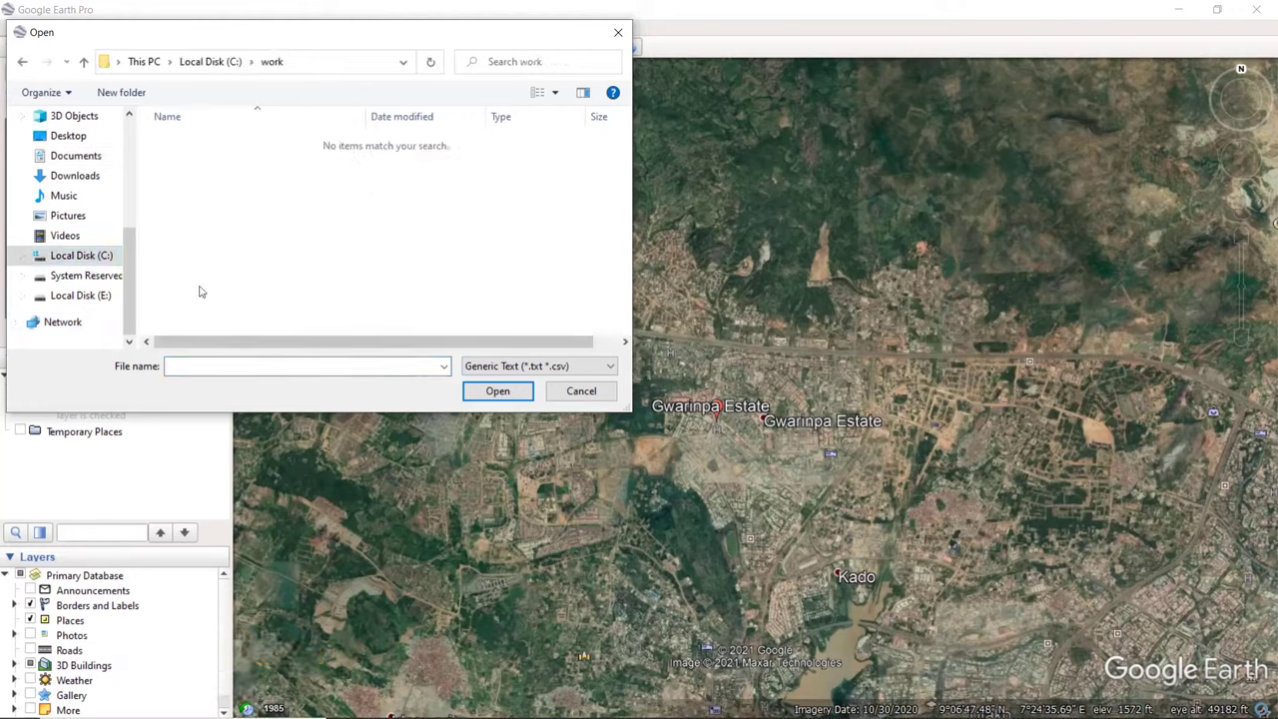
click(503, 366)
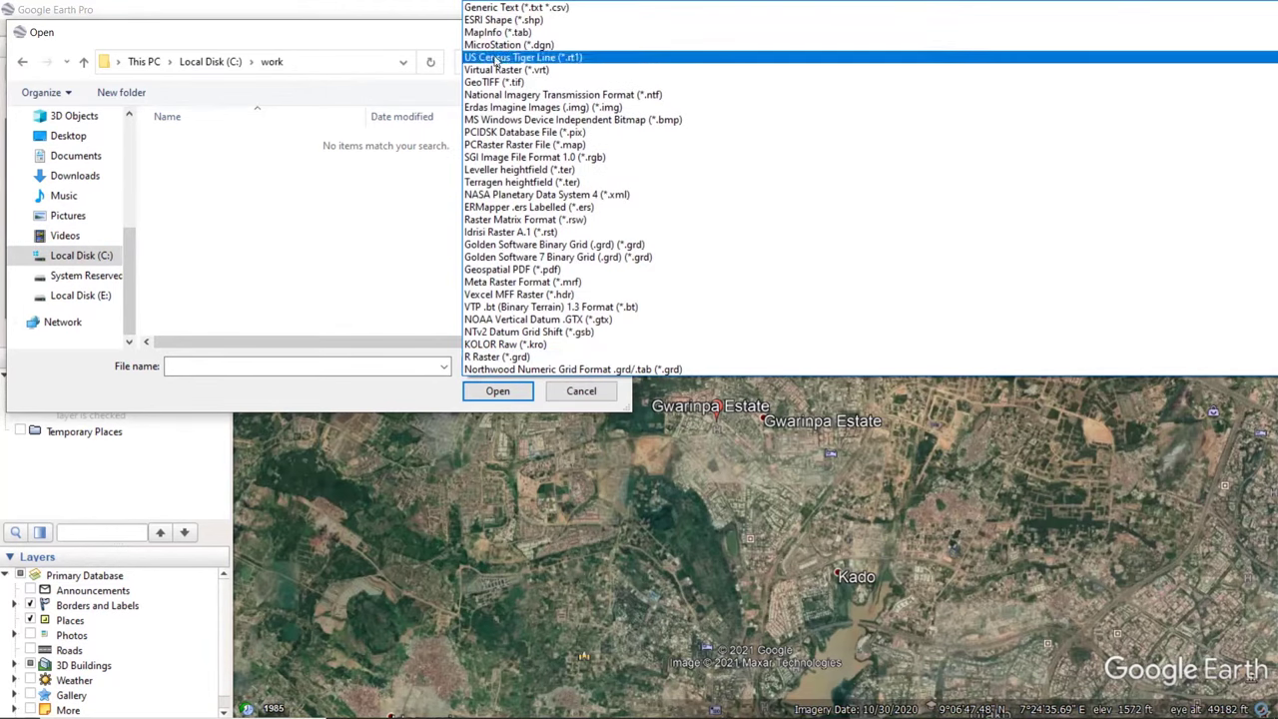
click(483, 22)
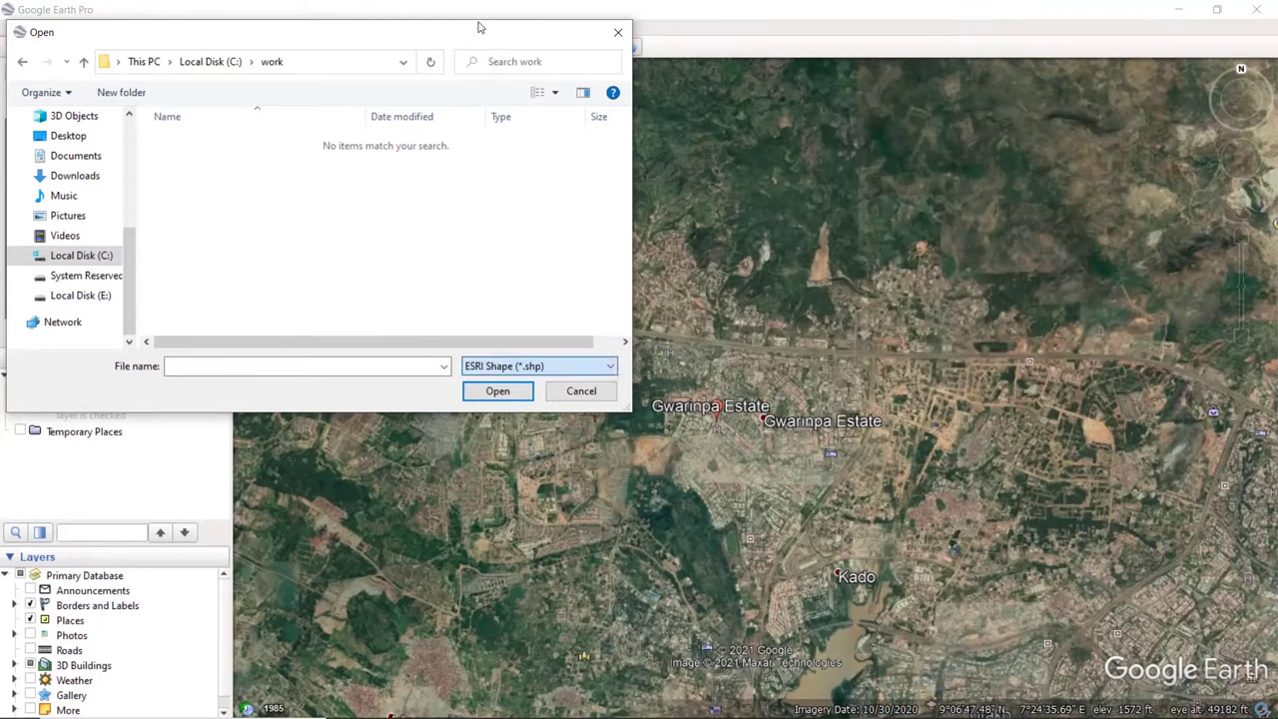
click(95, 262)
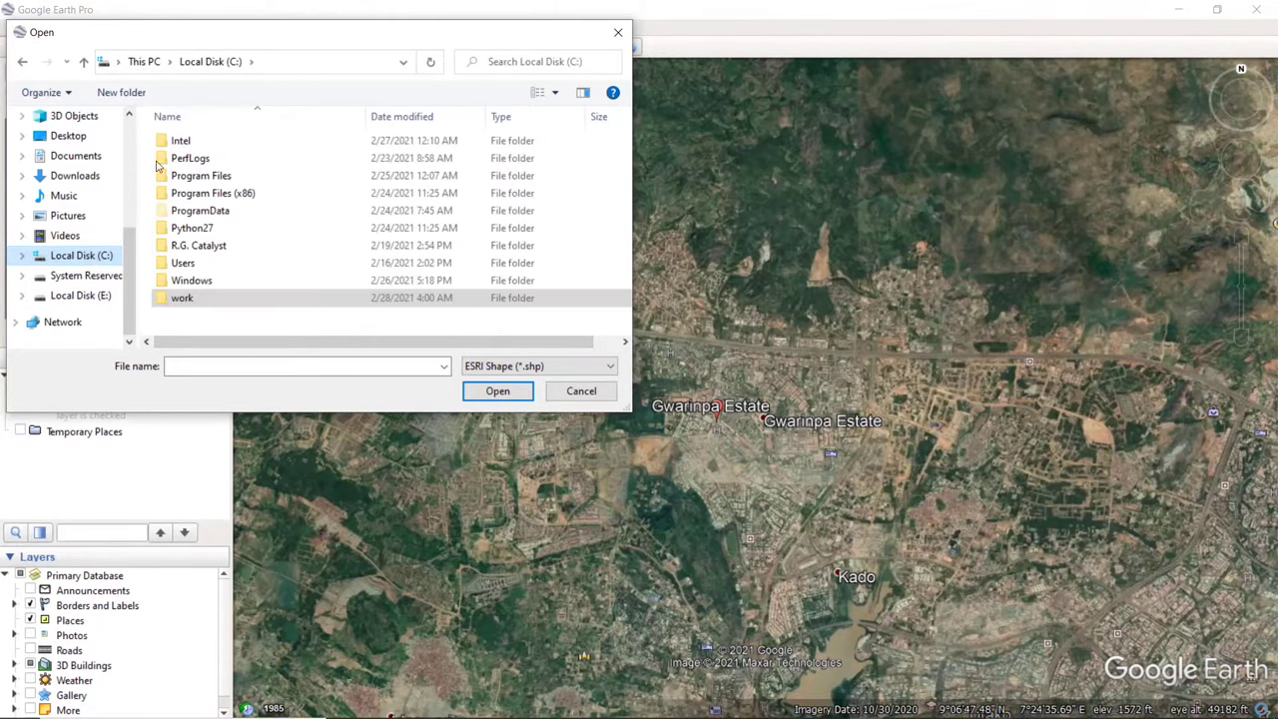
double_click(205, 300)
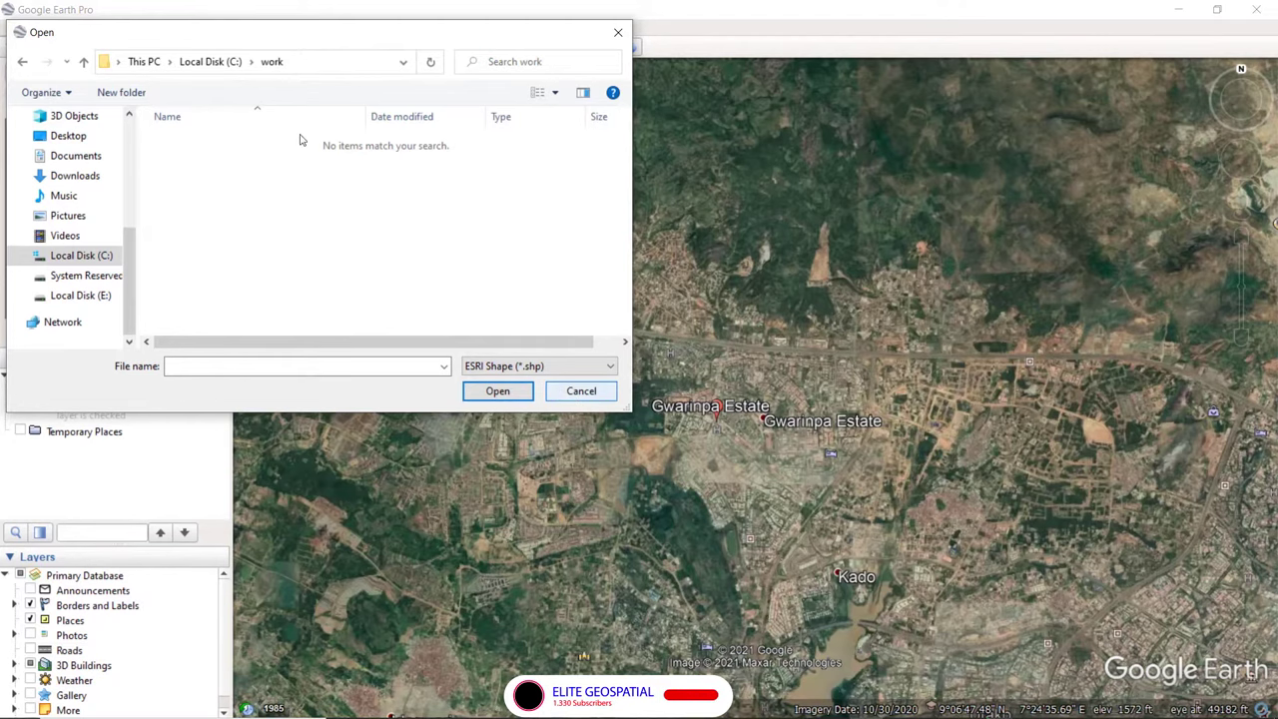
click(599, 394)
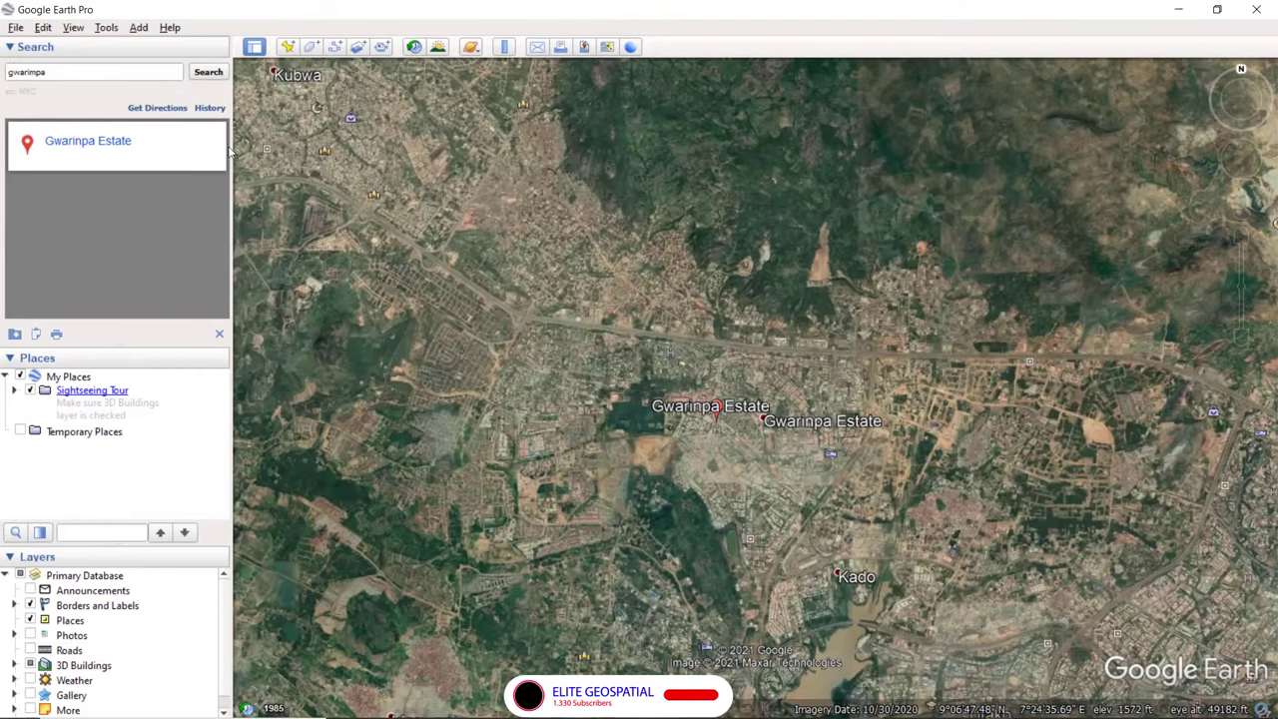
Step: Browse the WORK folder on Local Disk (E:) for importable data with all file types listed, and cancel the import
click(16, 27)
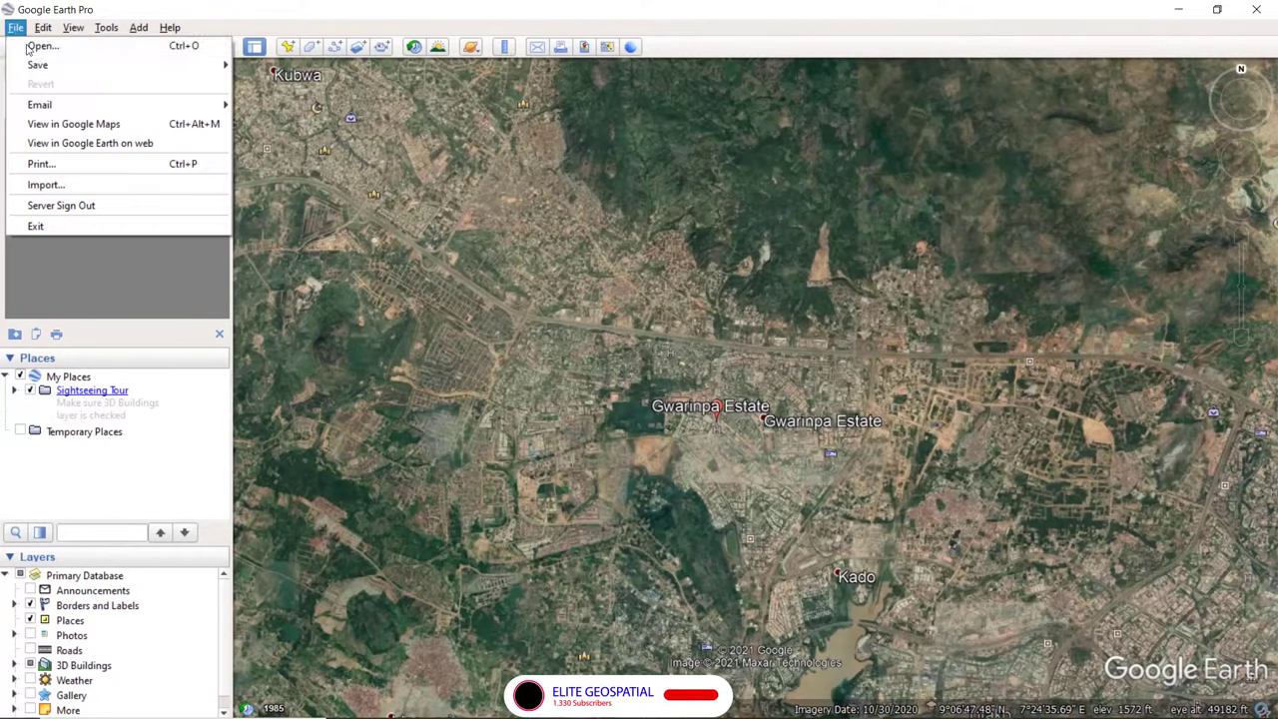
click(88, 186)
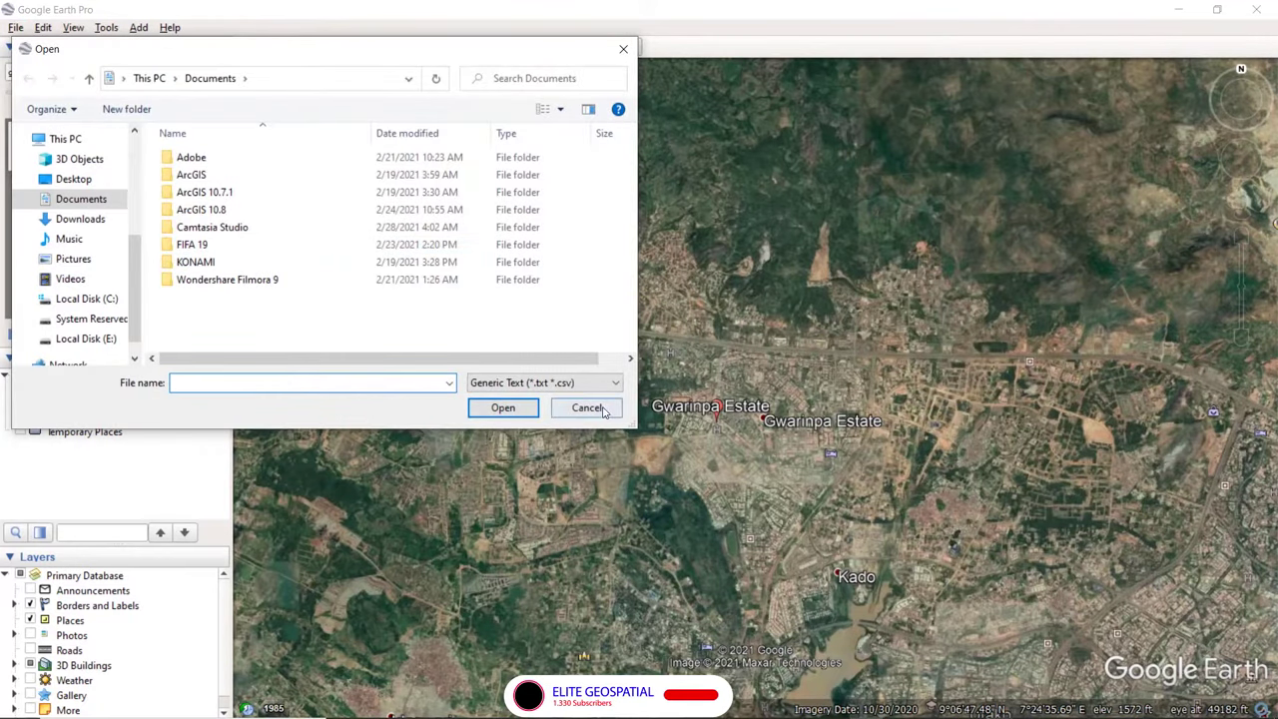
click(565, 385)
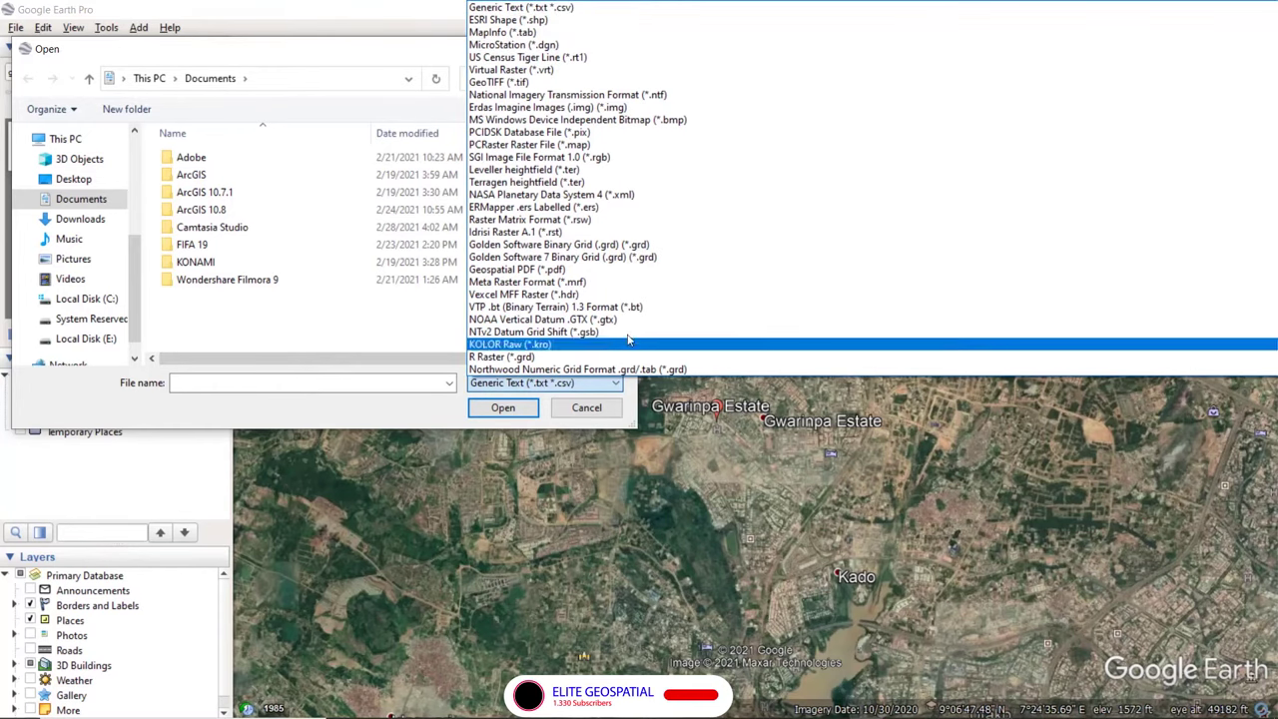
scroll(628, 341, down, 3)
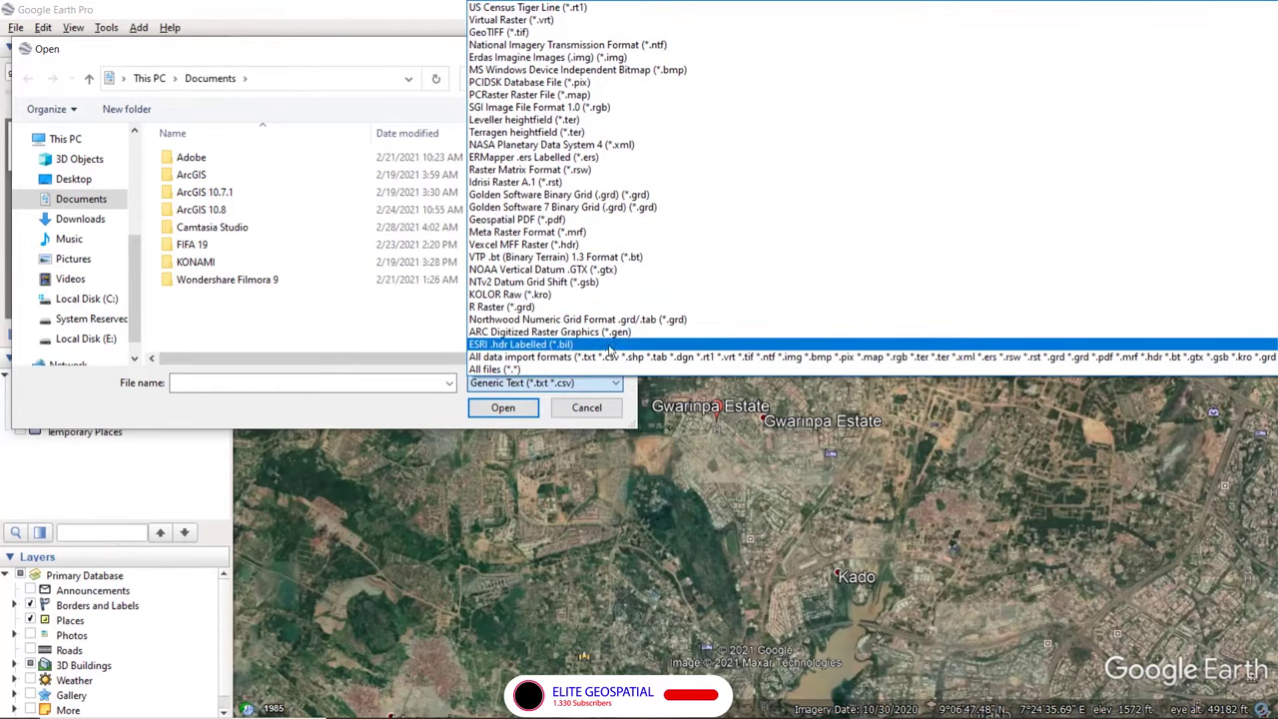
click(572, 369)
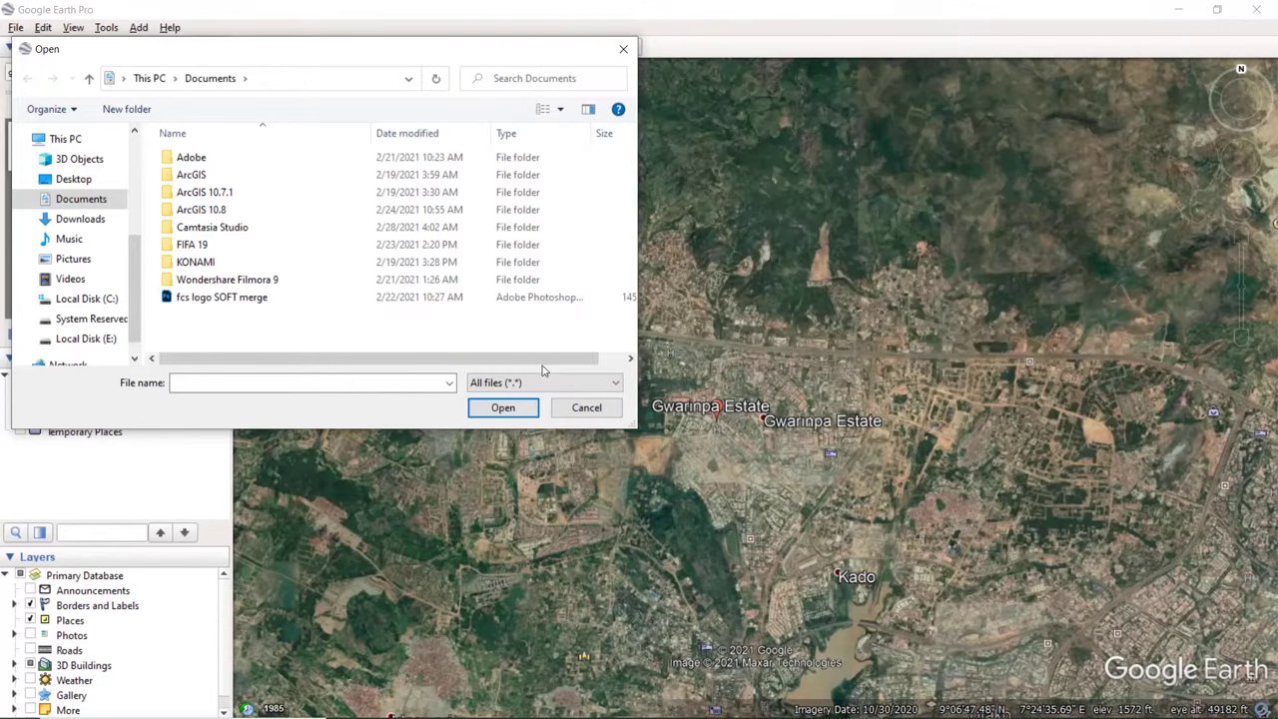
click(84, 339)
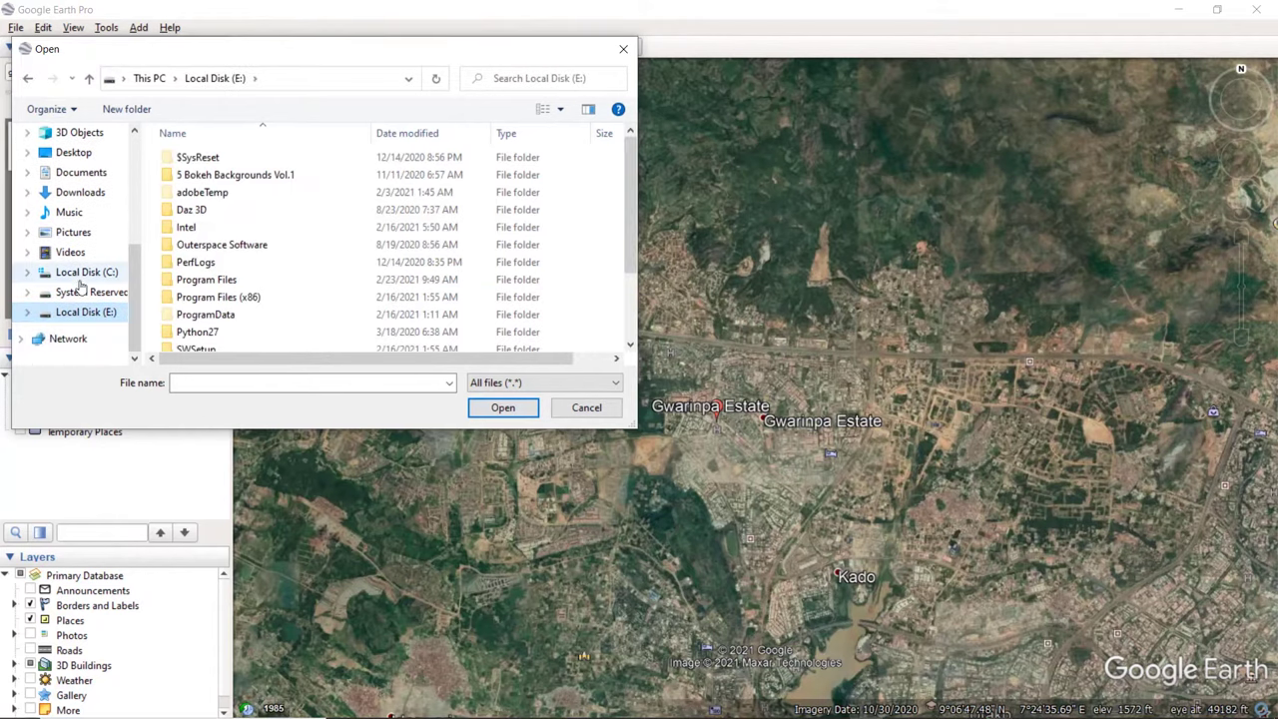
scroll(214, 317, down, 2)
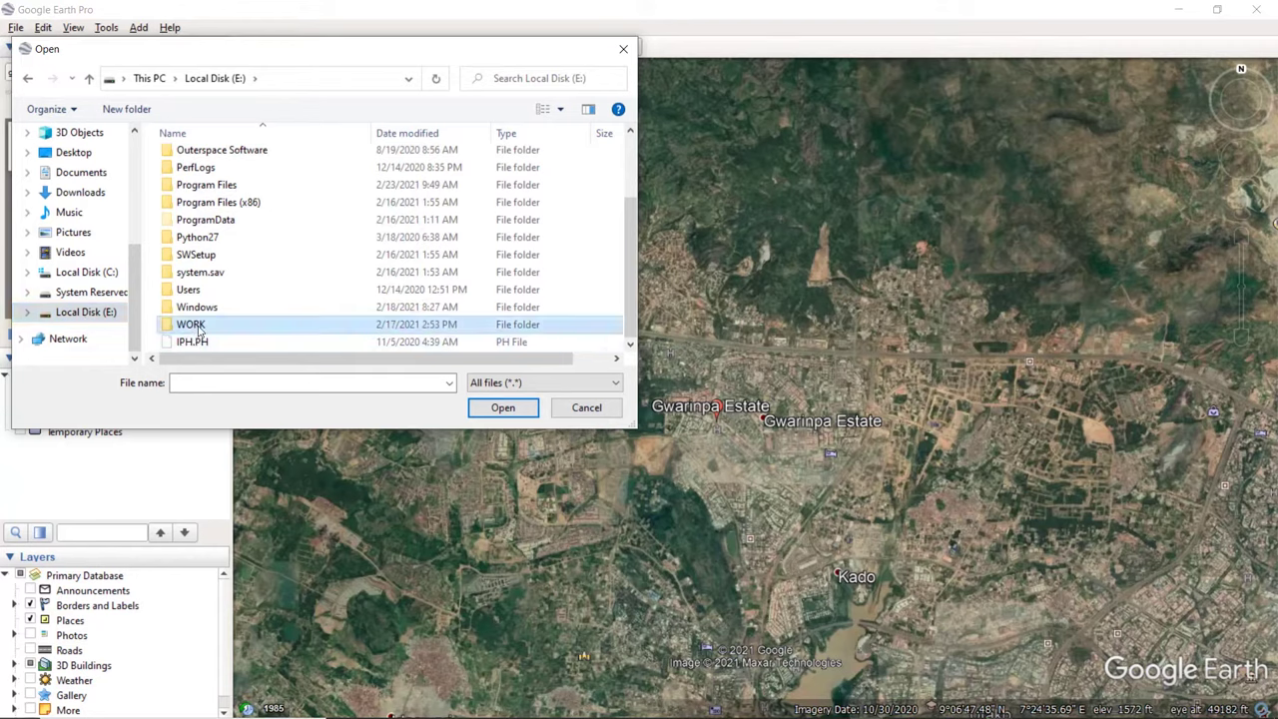
double_click(199, 325)
scroll(223, 234, down, 6)
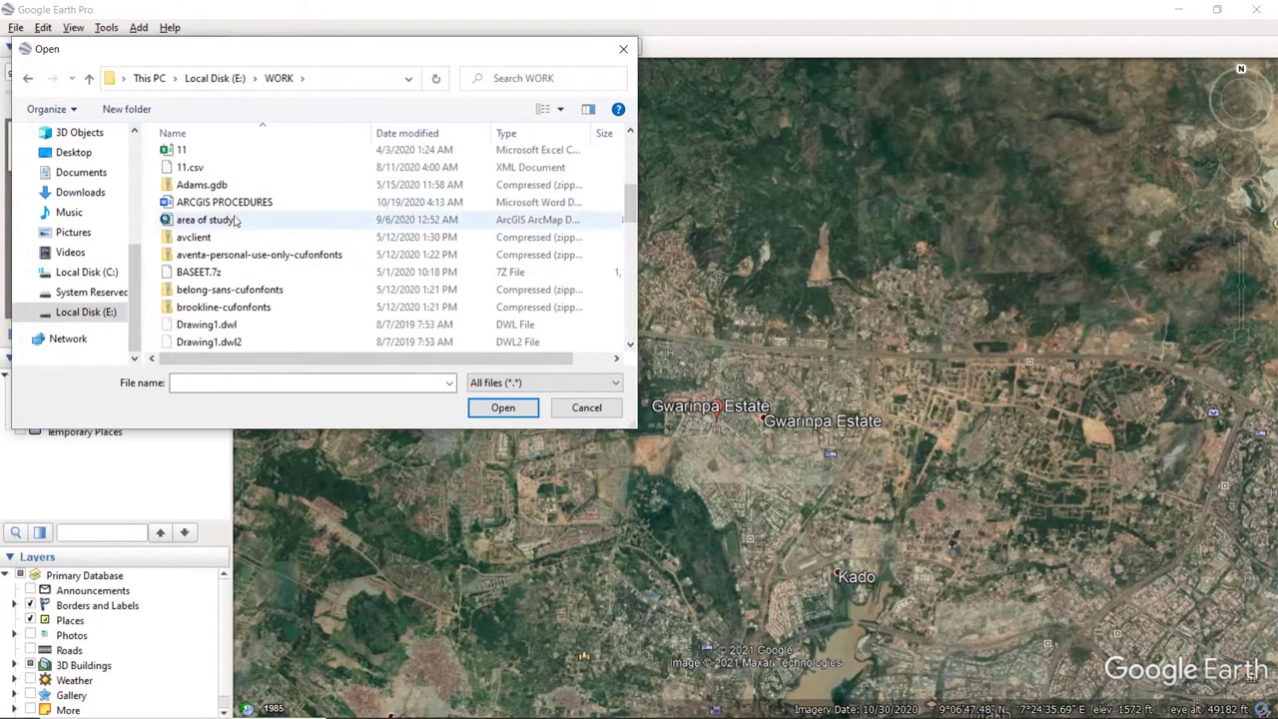
scroll(232, 239, down, 15)
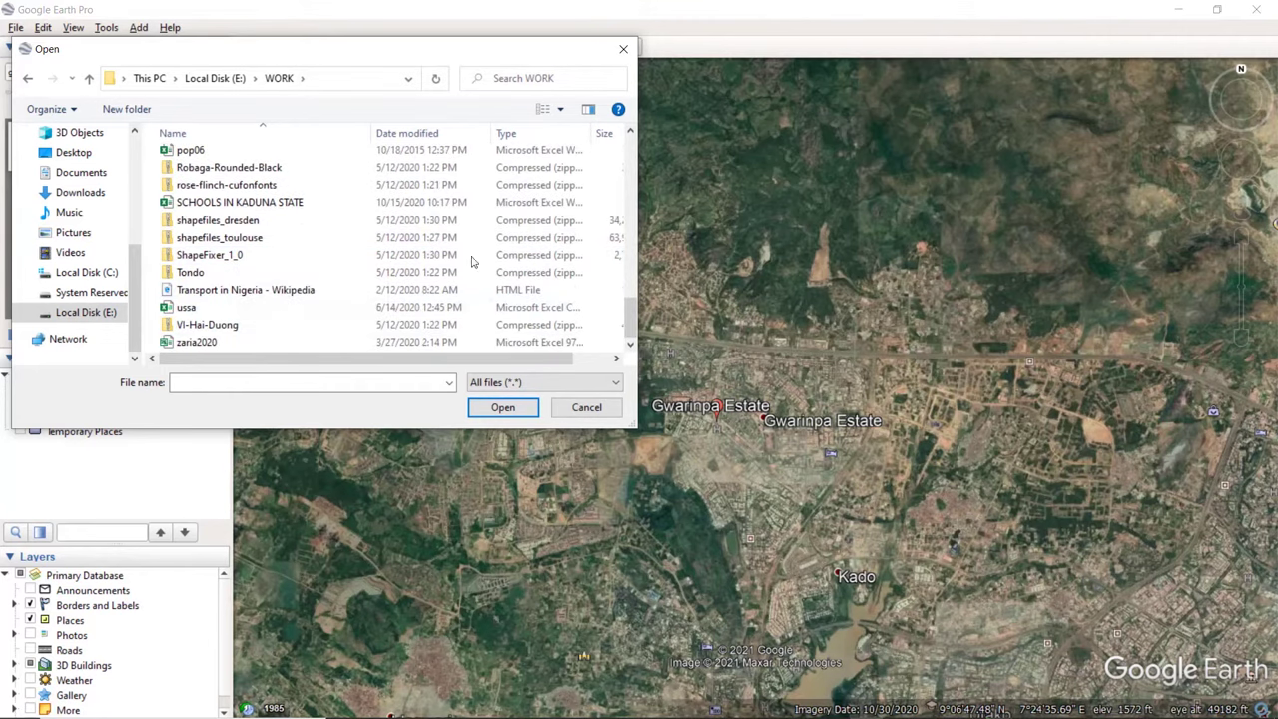
scroll(250, 220, up, 15)
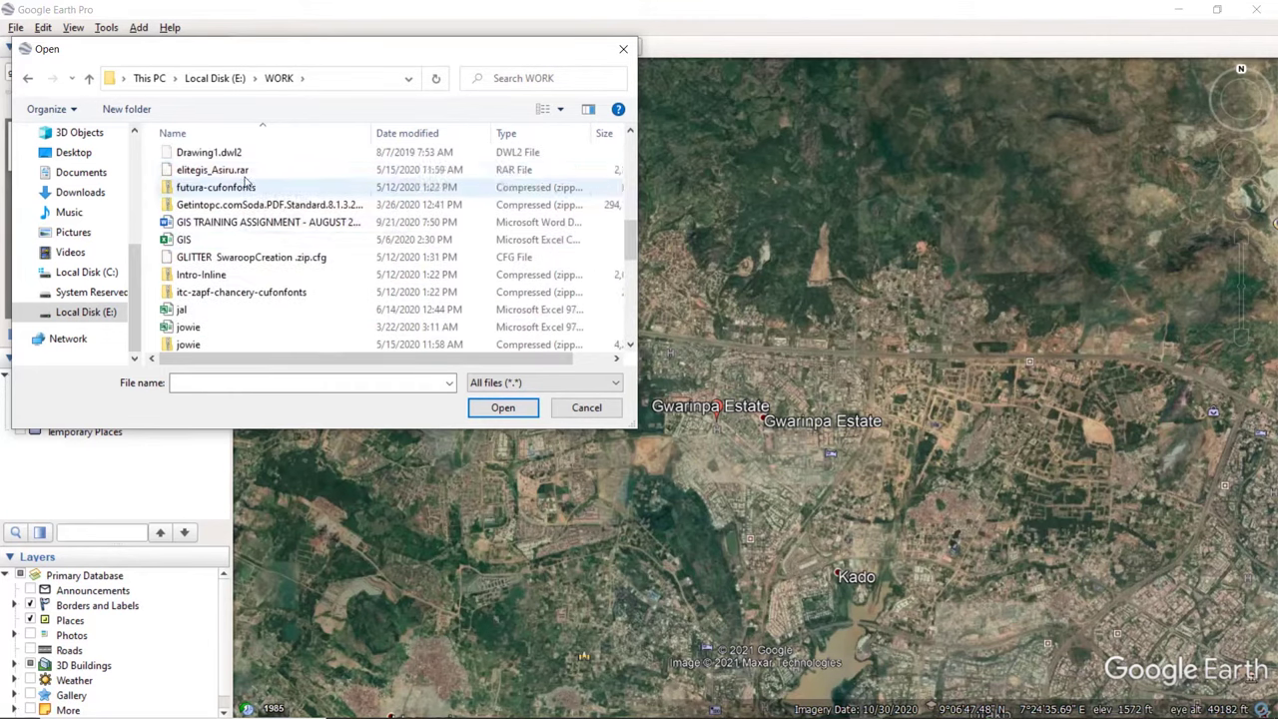
scroll(243, 181, up, 5)
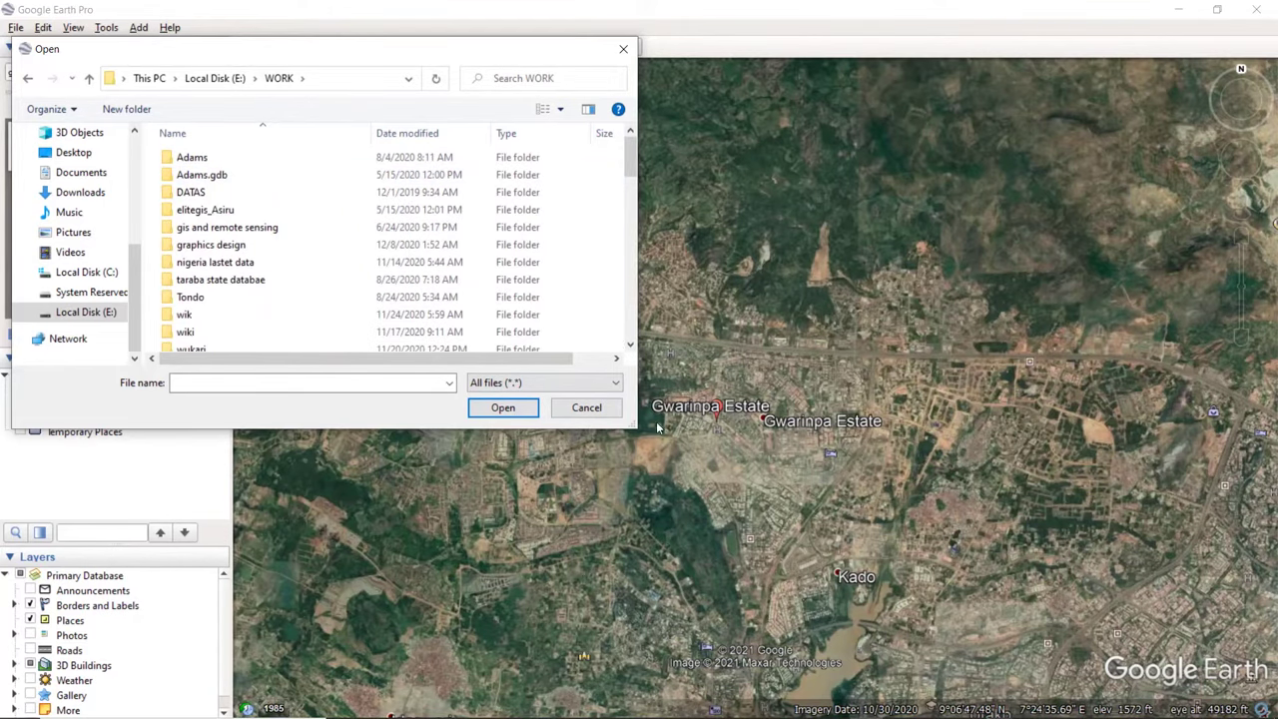
click(589, 408)
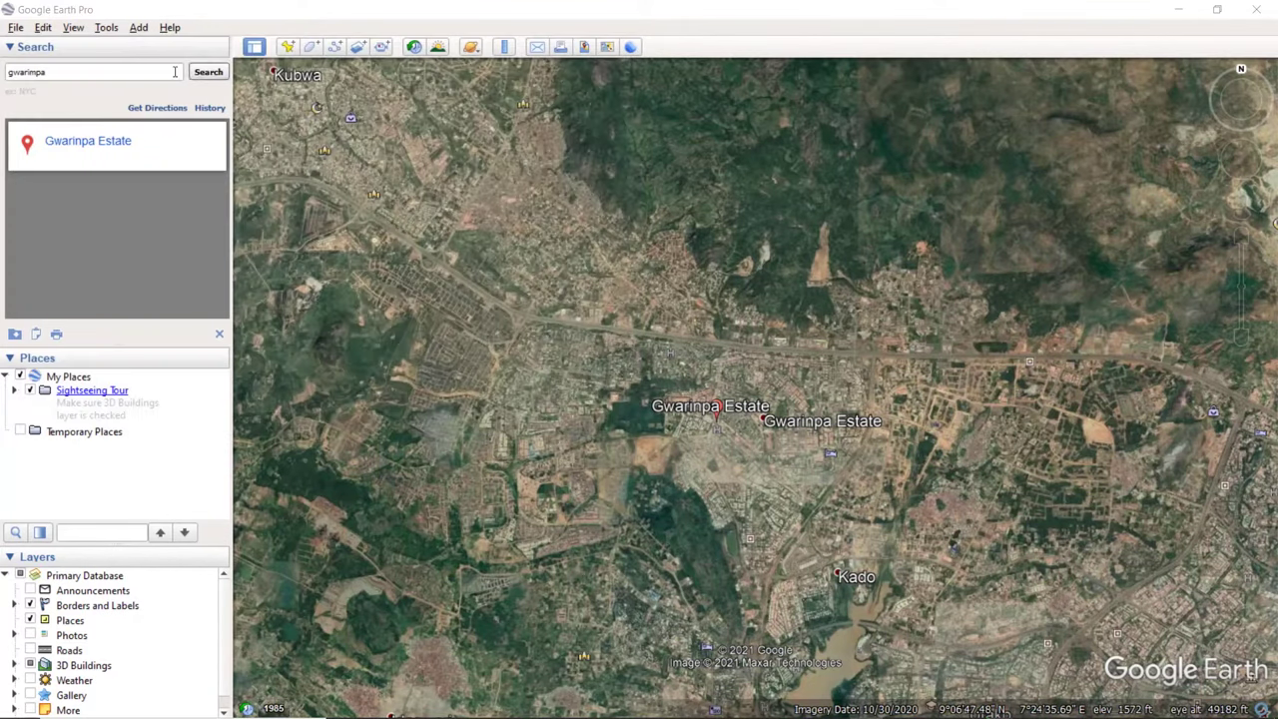
Step: Hide the sidebar and the toolbar to enlarge the map area
click(42, 28)
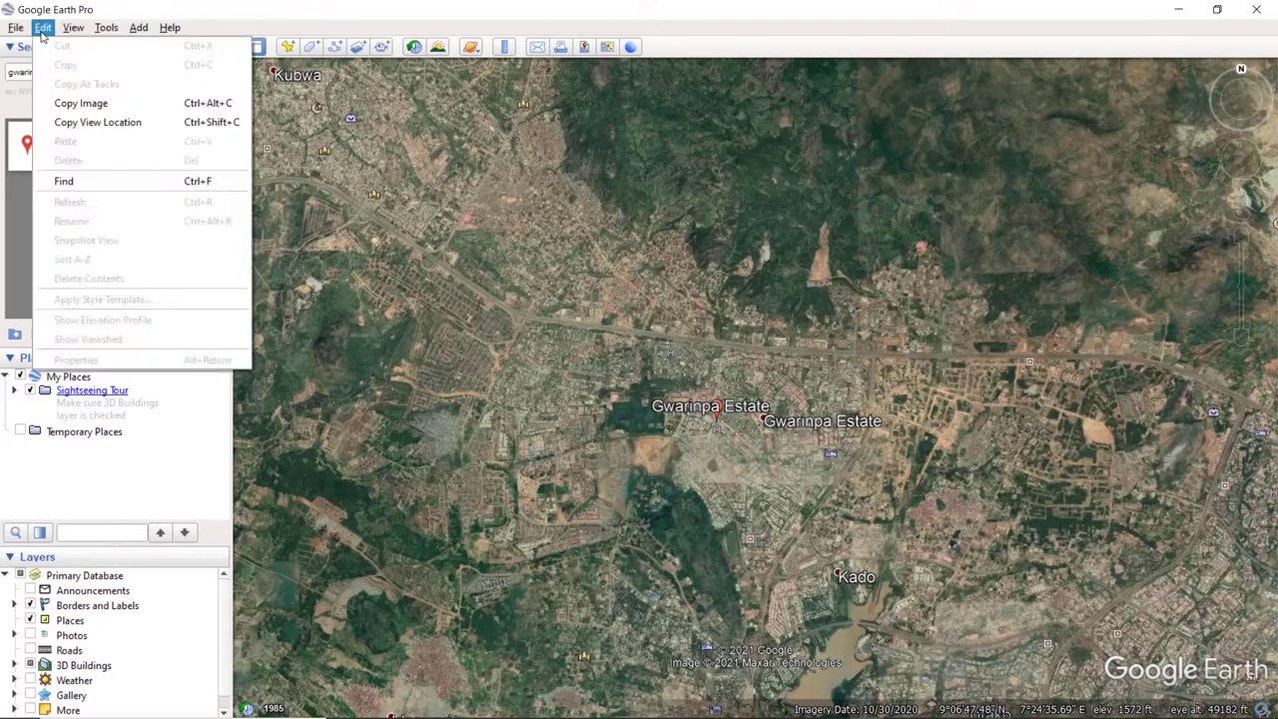
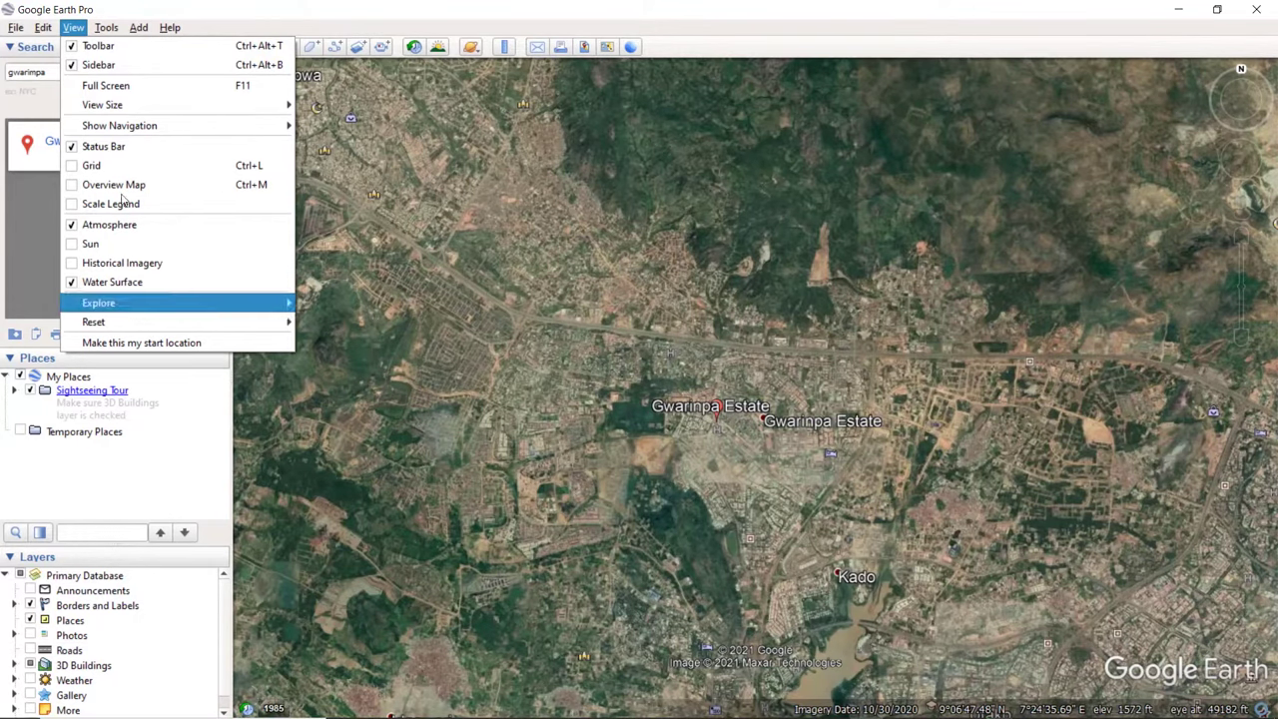
click(70, 64)
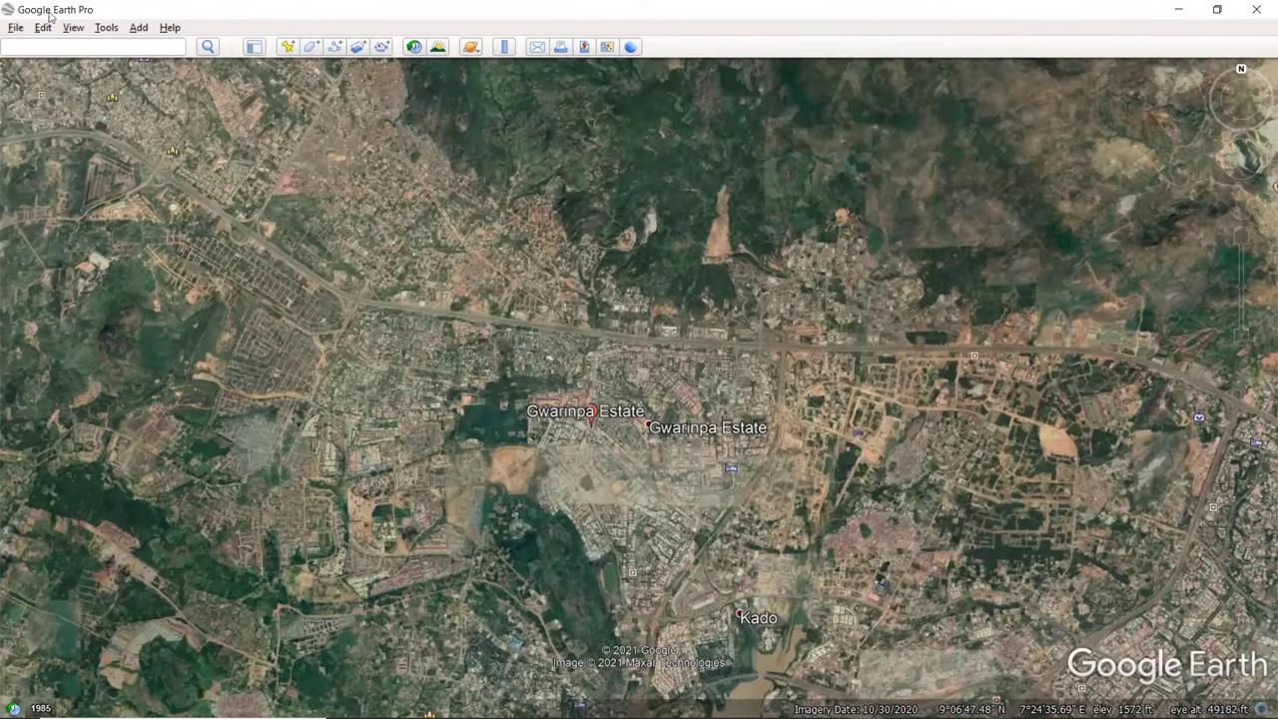
click(74, 27)
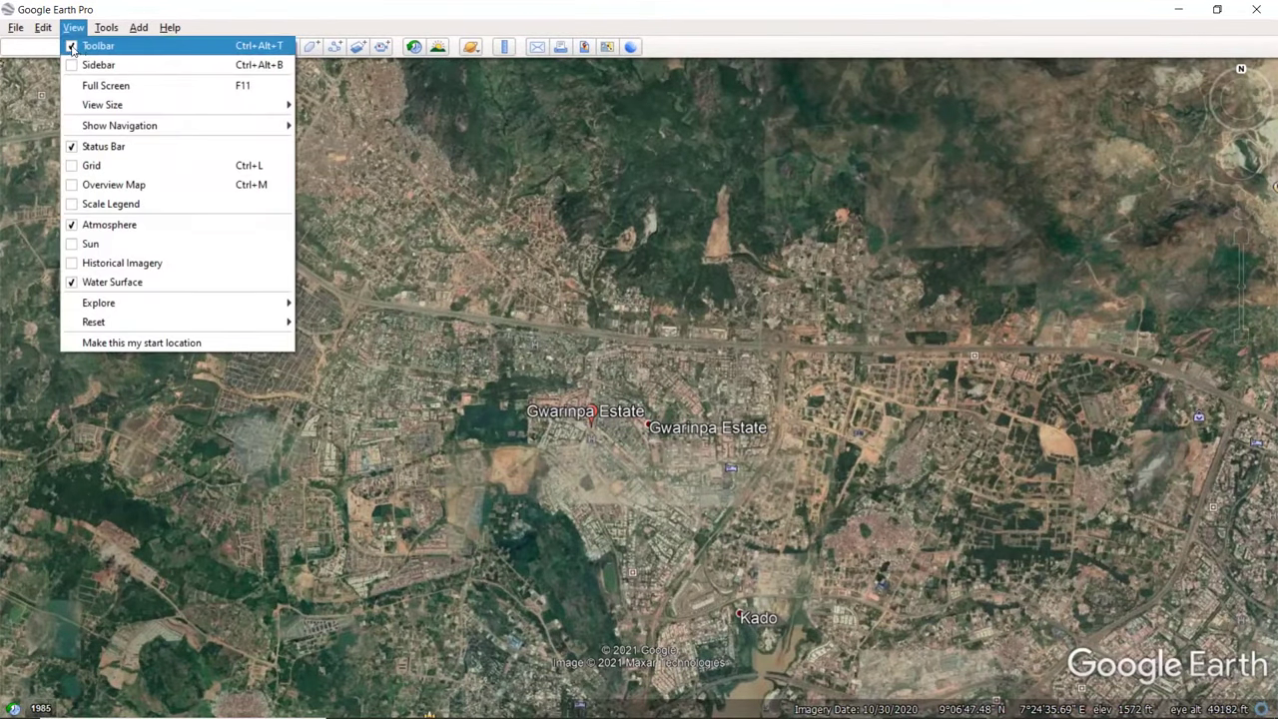
click(70, 46)
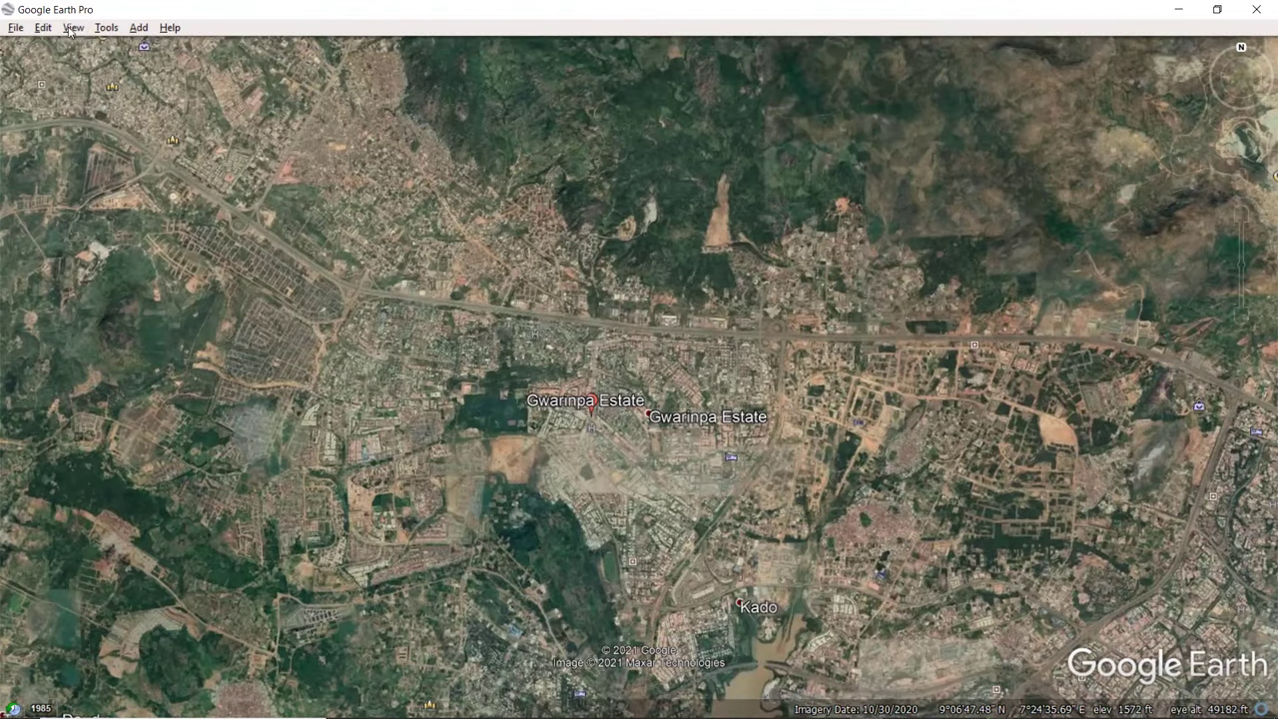
Step: Turn off the status bar and the Water Surface display
click(73, 27)
click(101, 147)
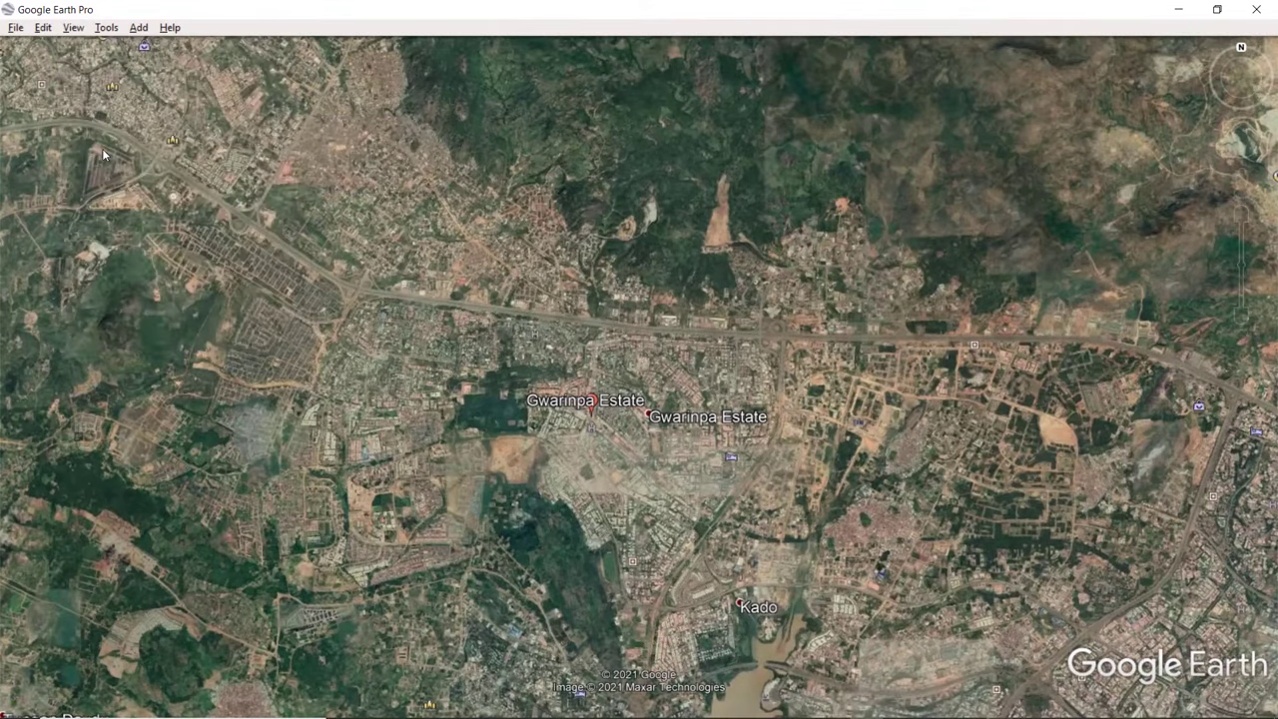
click(76, 30)
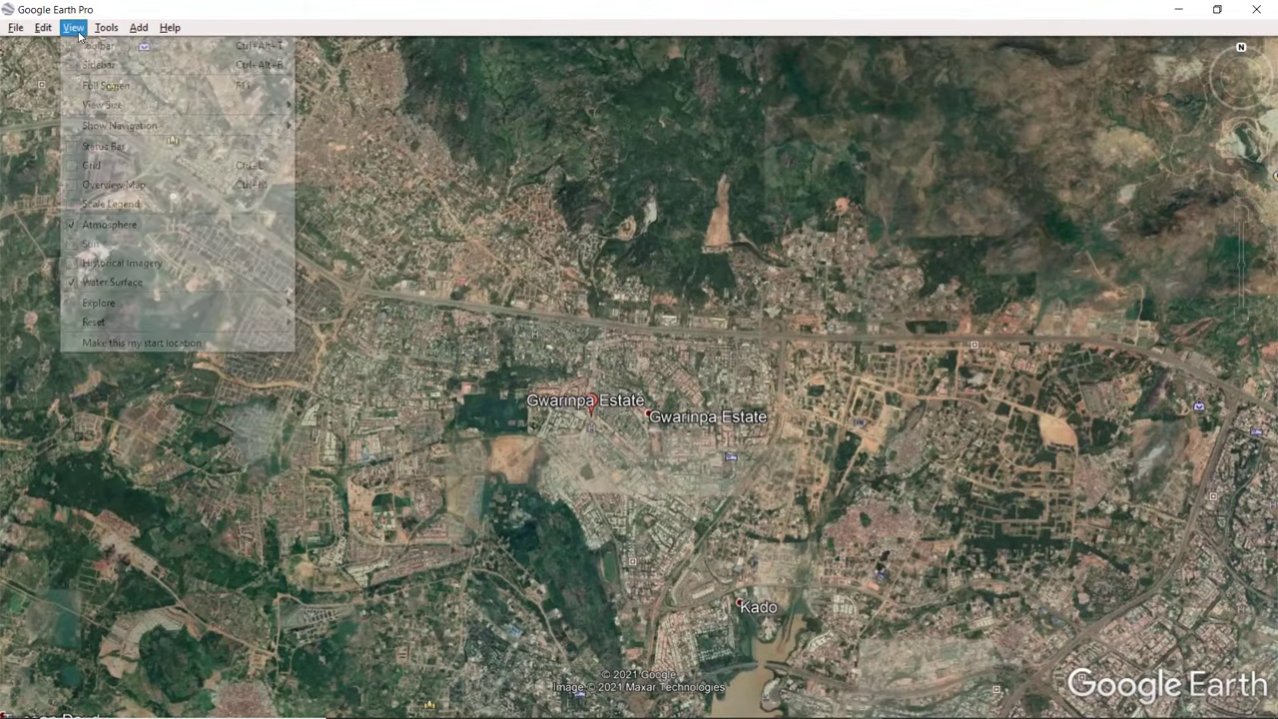
click(128, 284)
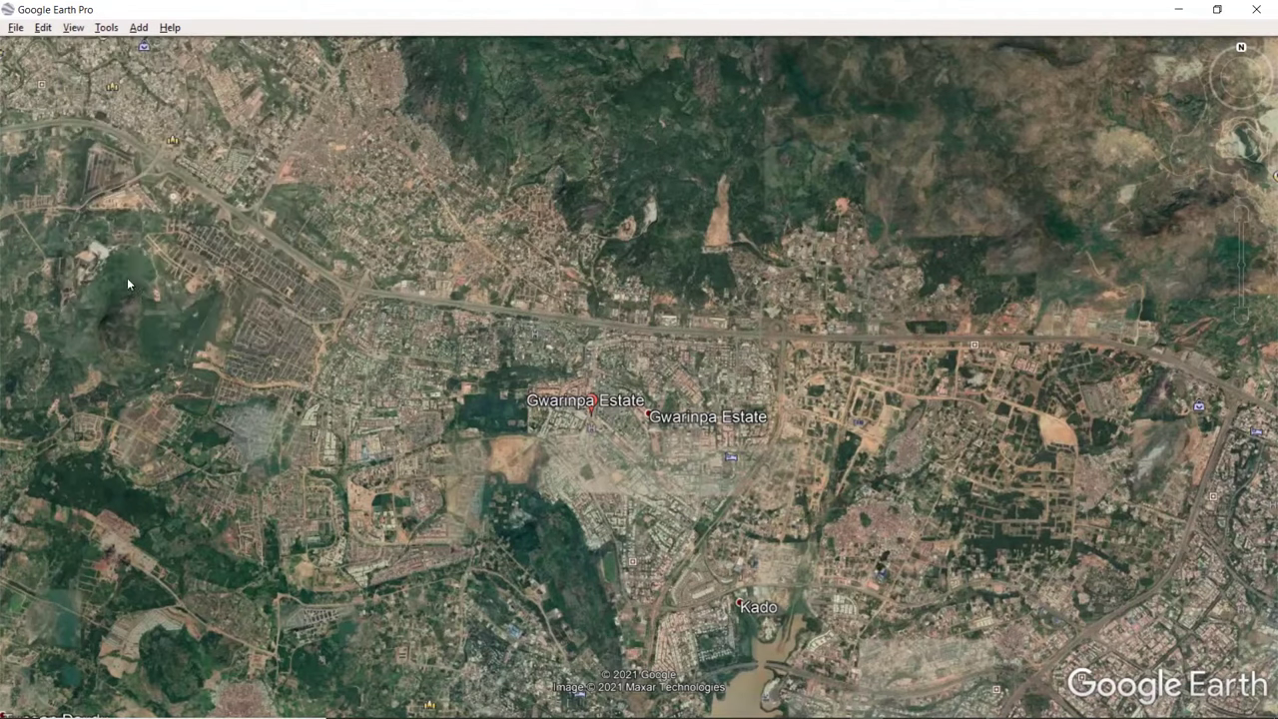
Step: Show the toolbar and the sidebar again
click(78, 29)
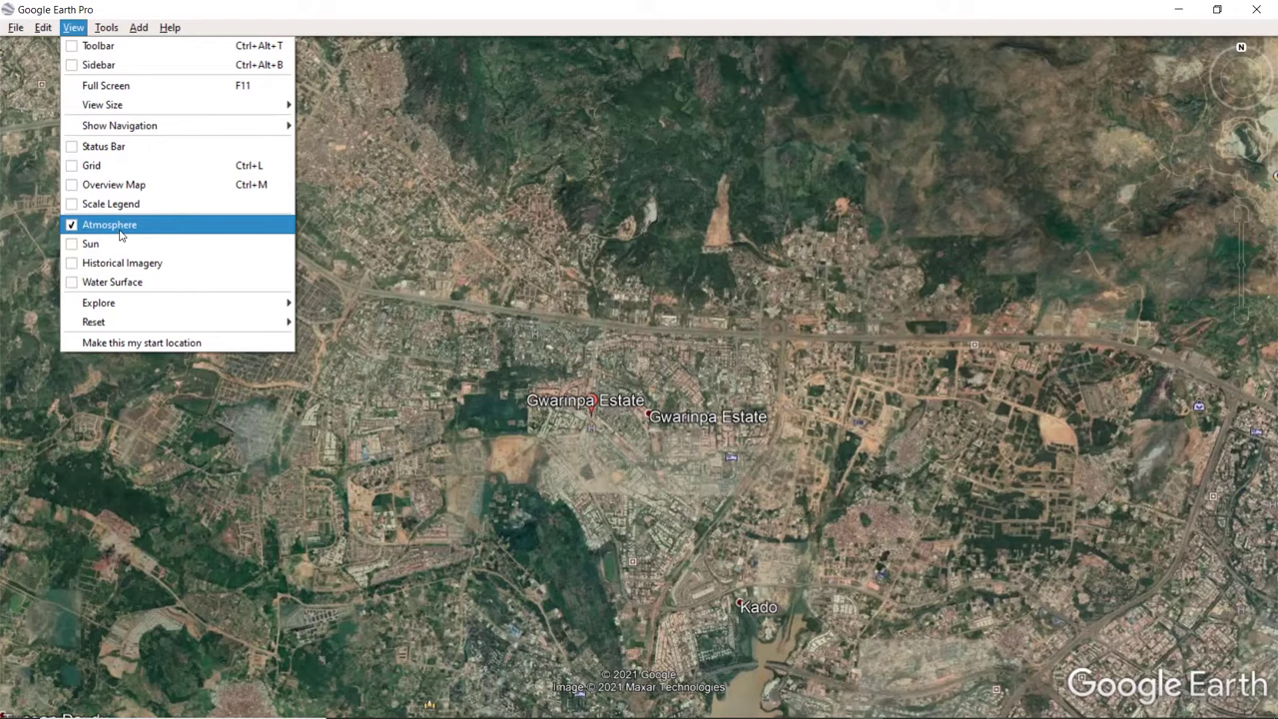
click(70, 47)
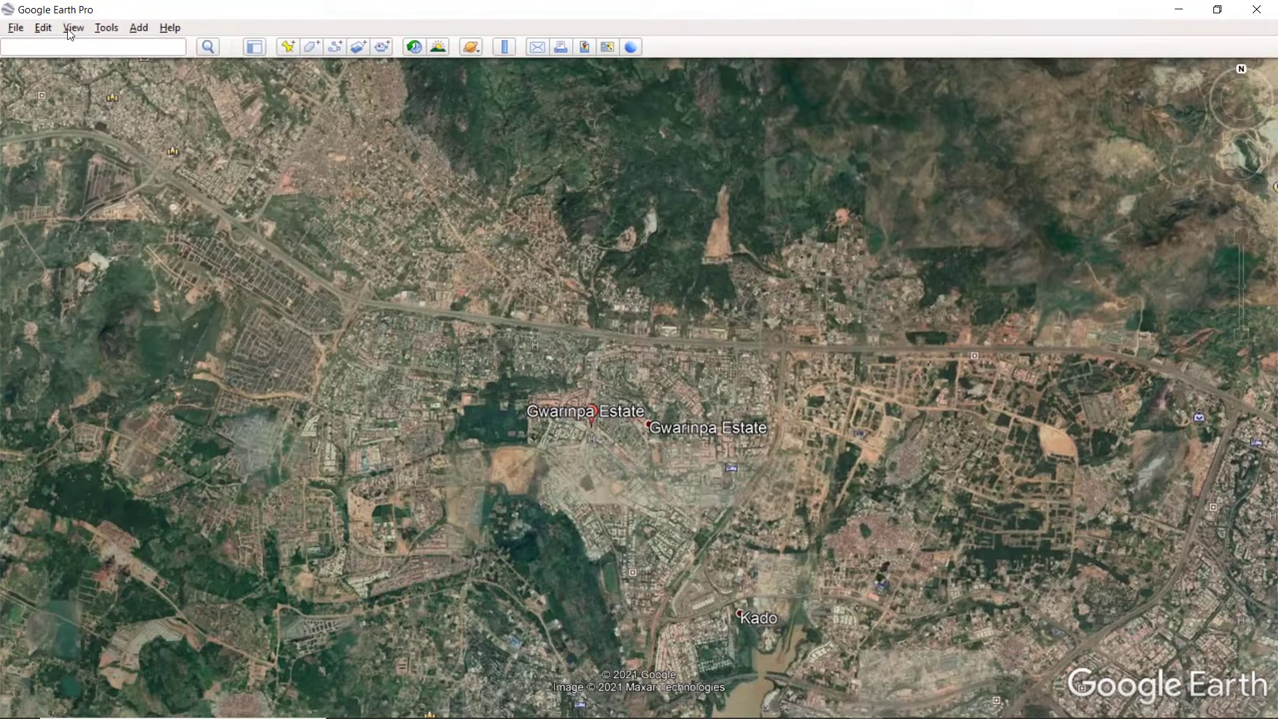
click(72, 28)
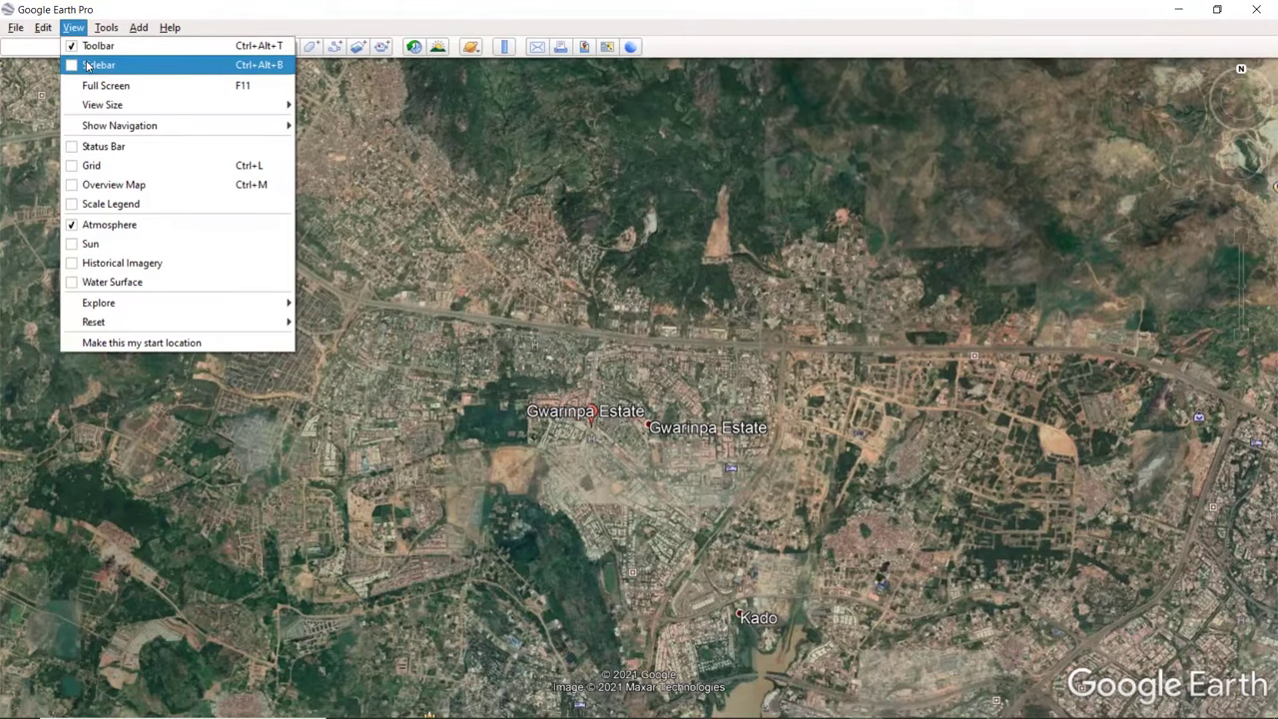
click(86, 64)
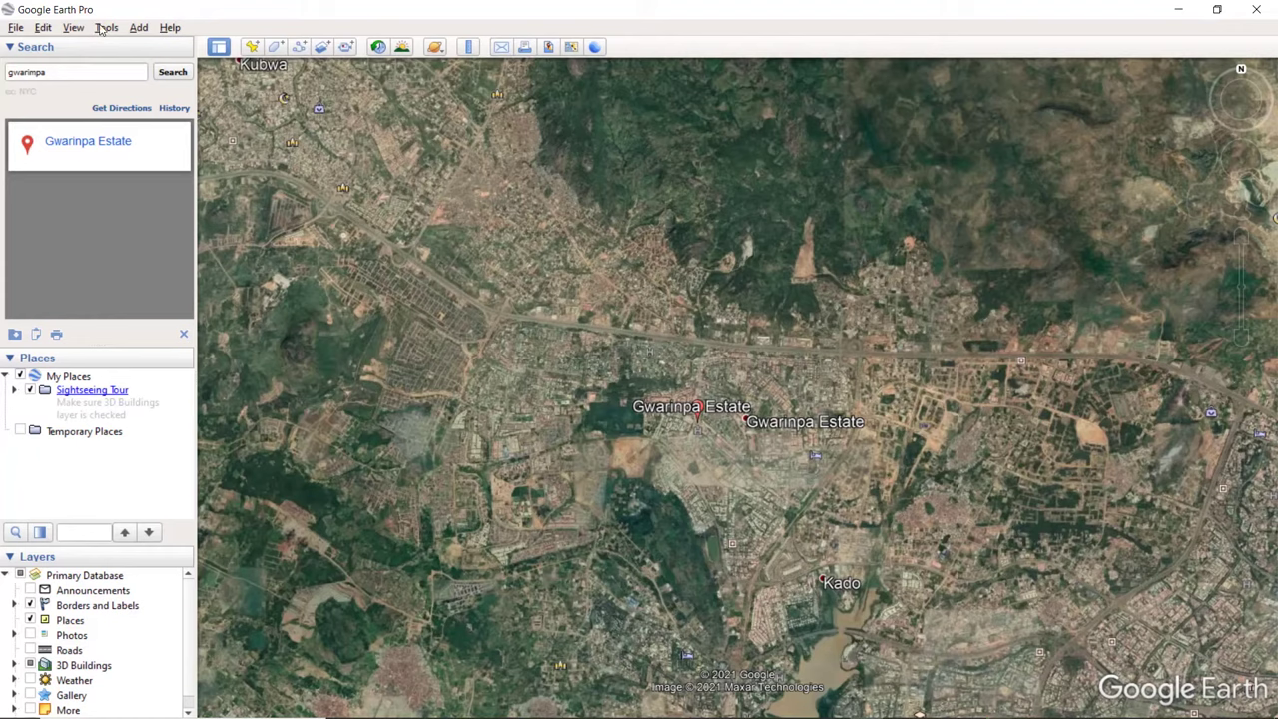
Step: Try several latitude/longitude display formats in the 3D View options, ending with Universal Transverse Mercator
click(104, 28)
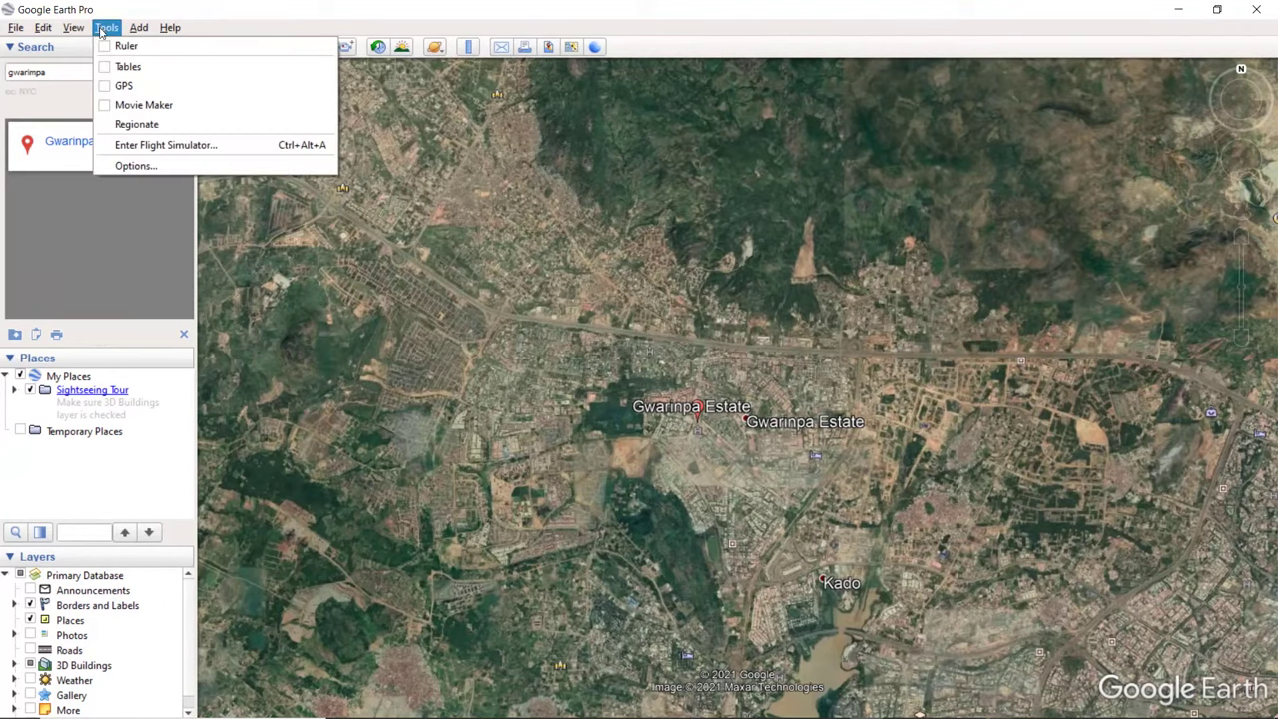
click(143, 166)
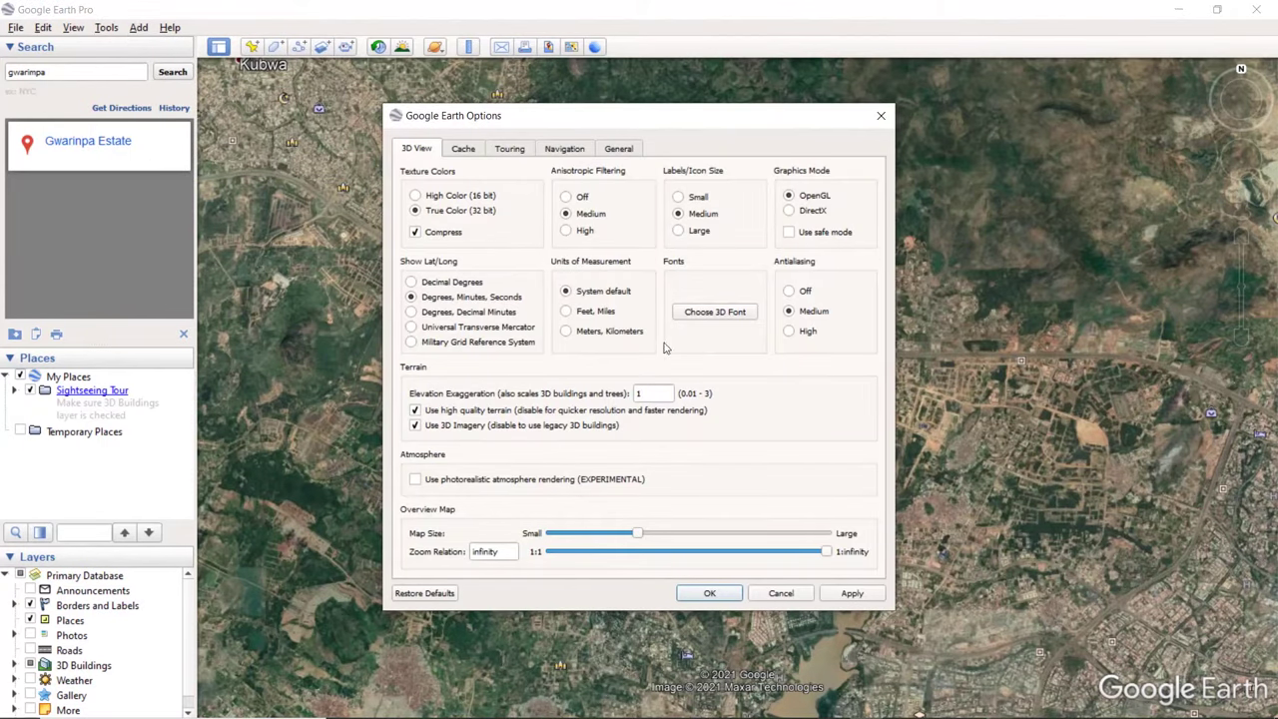
click(440, 286)
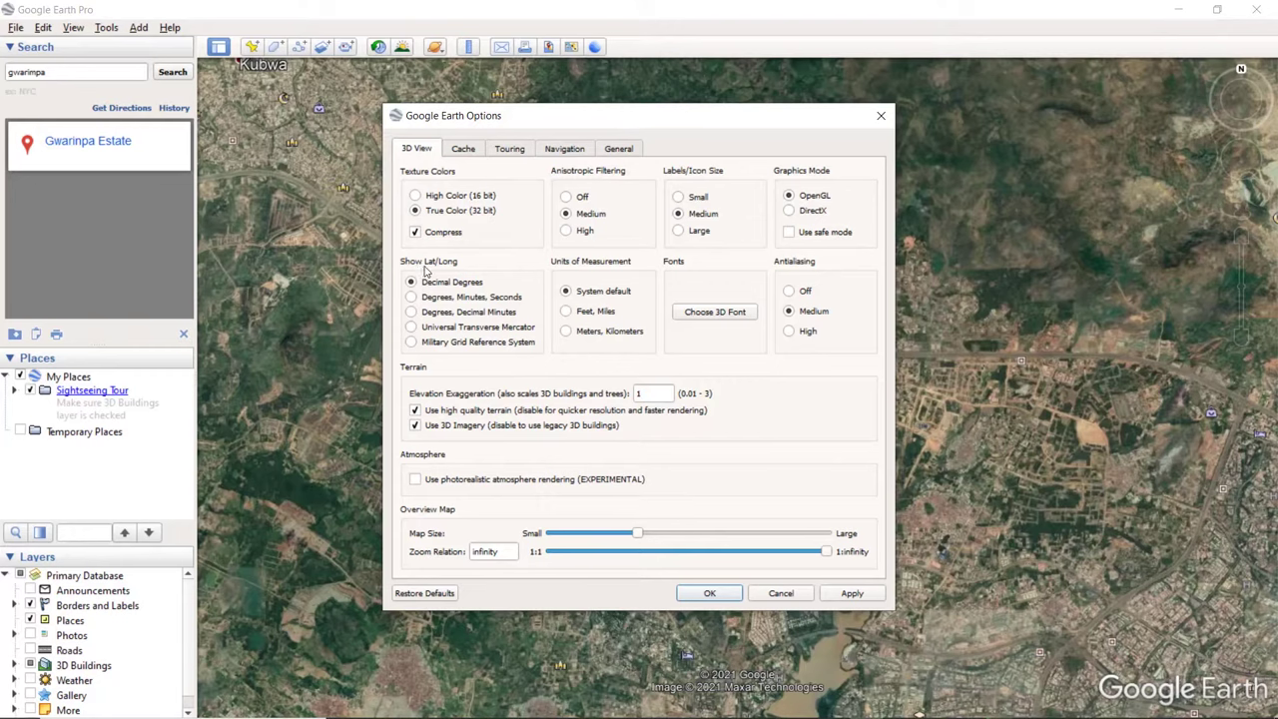
click(436, 330)
click(443, 313)
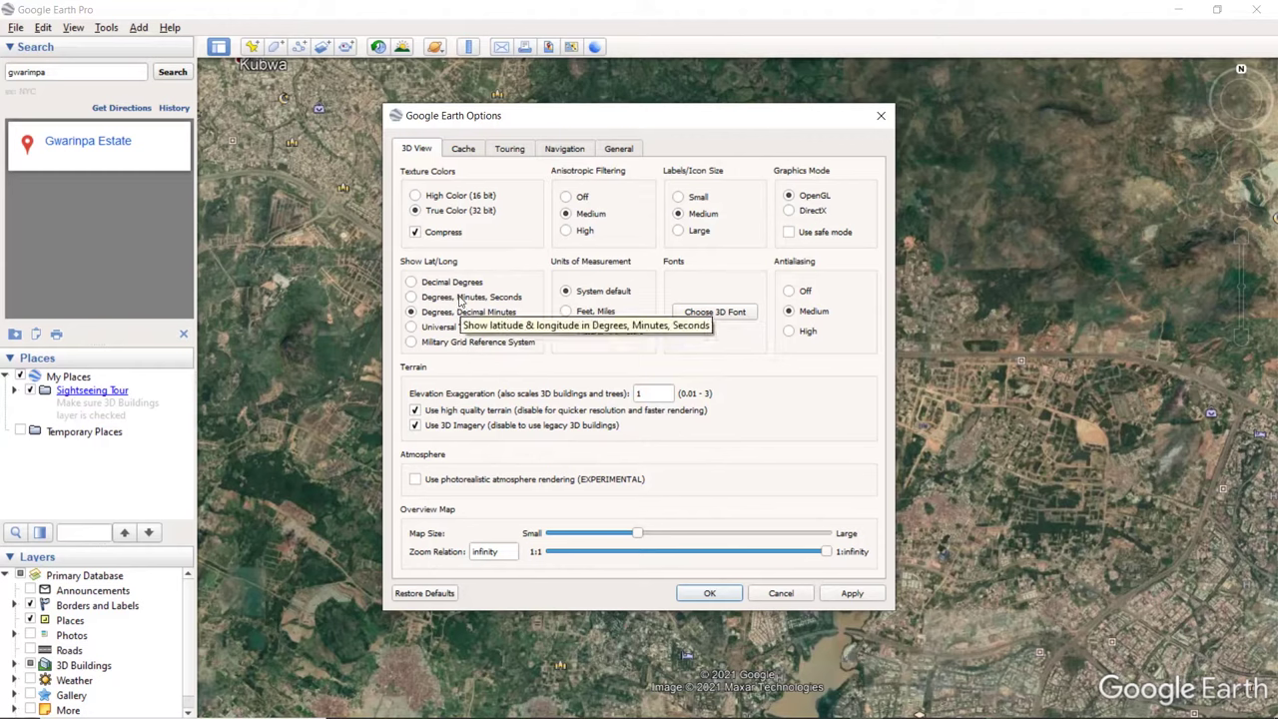
click(461, 300)
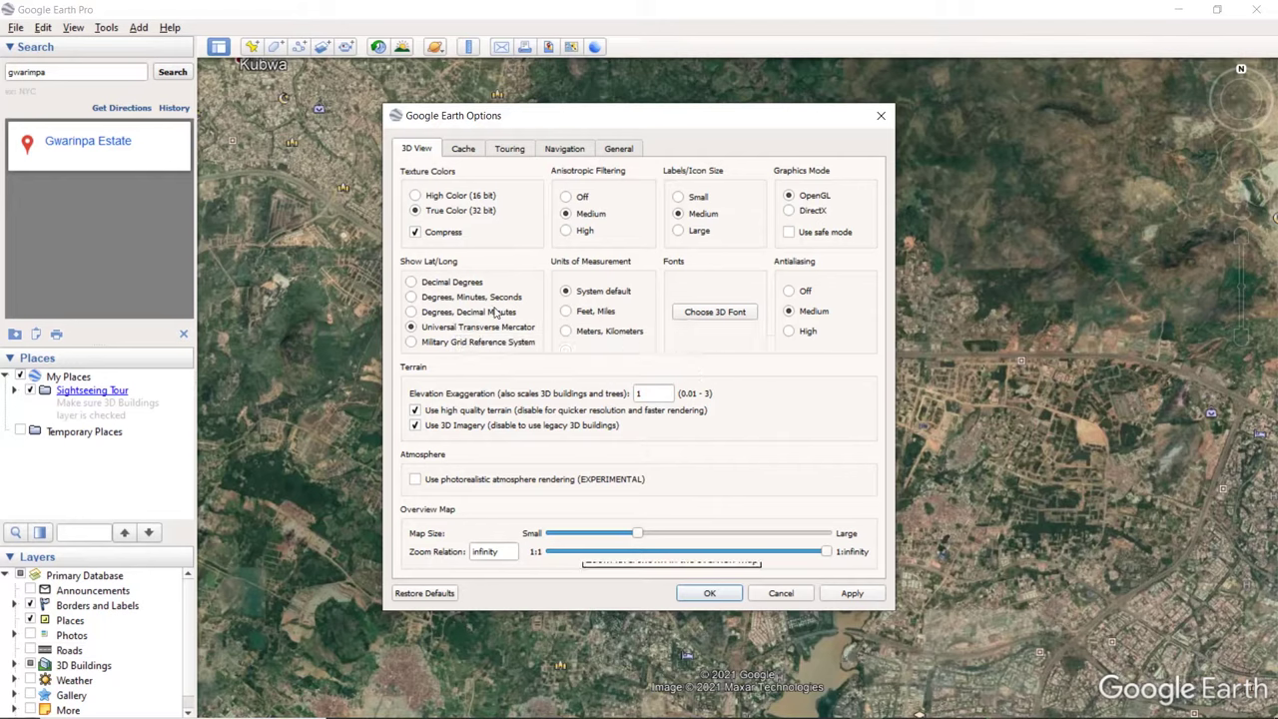
Step: Review the Cache, Touring, Navigation and General options, and accept the options dialog
click(469, 152)
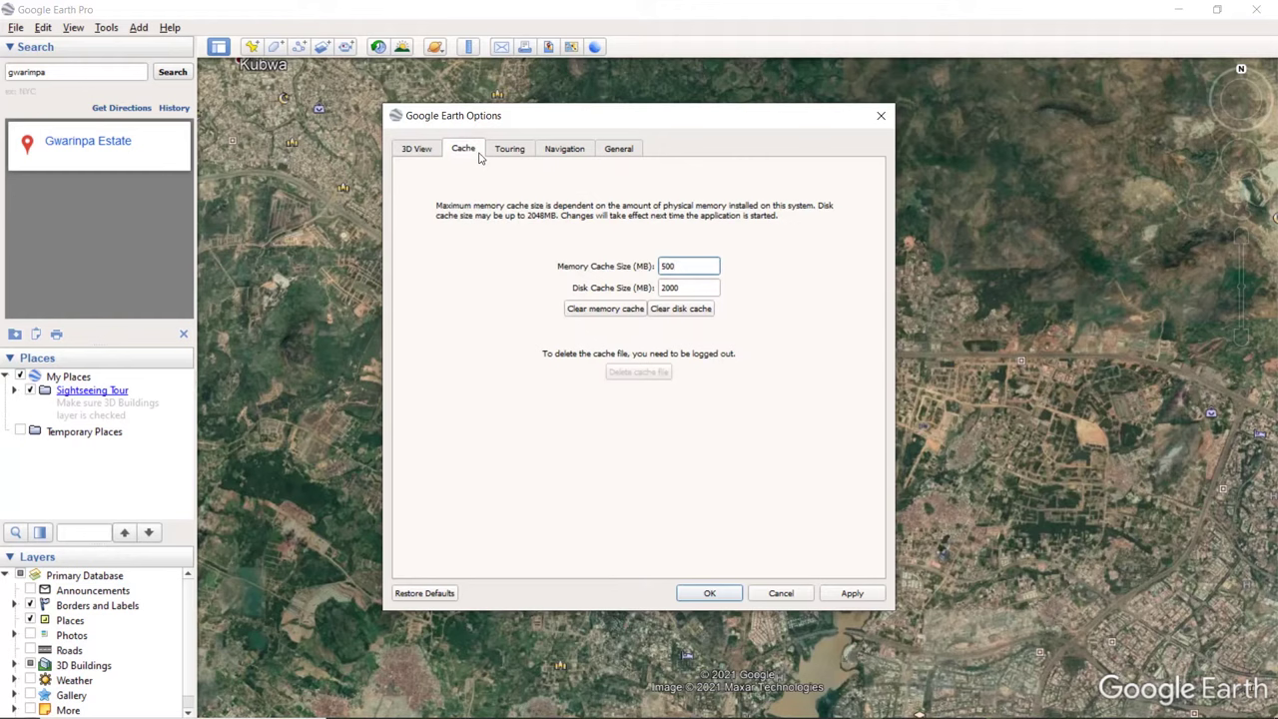
click(522, 150)
click(575, 150)
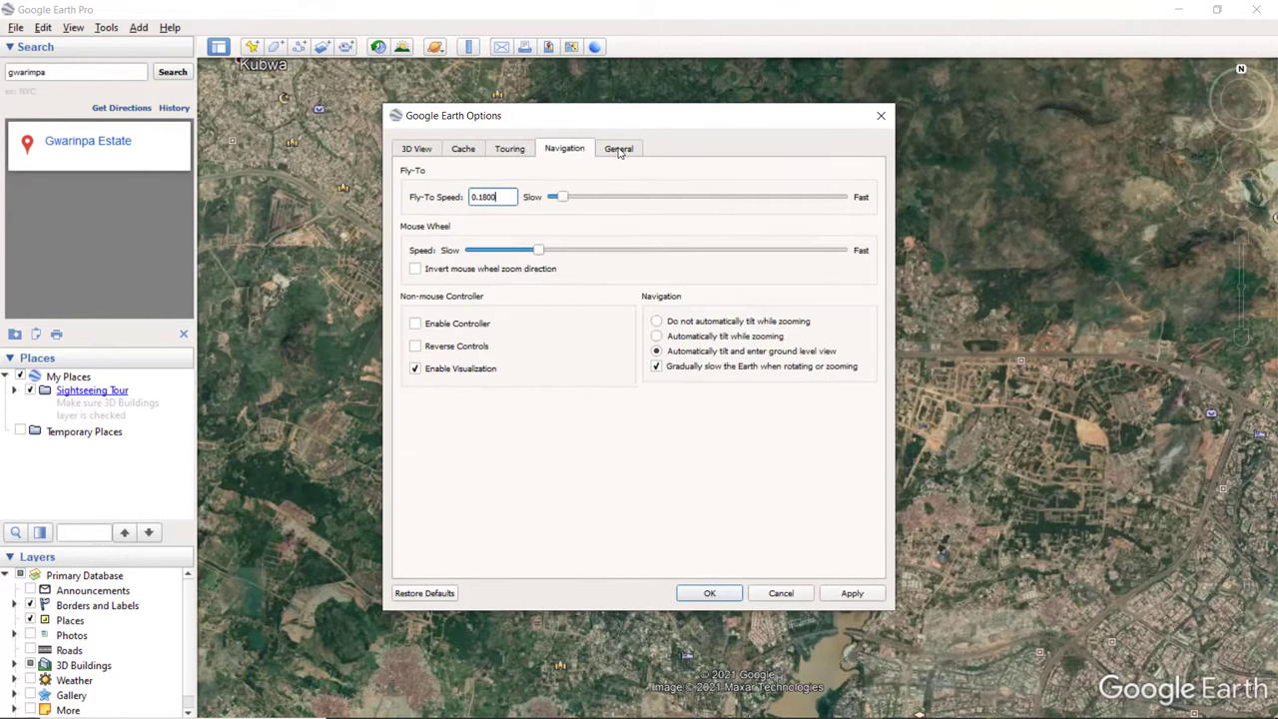
click(619, 150)
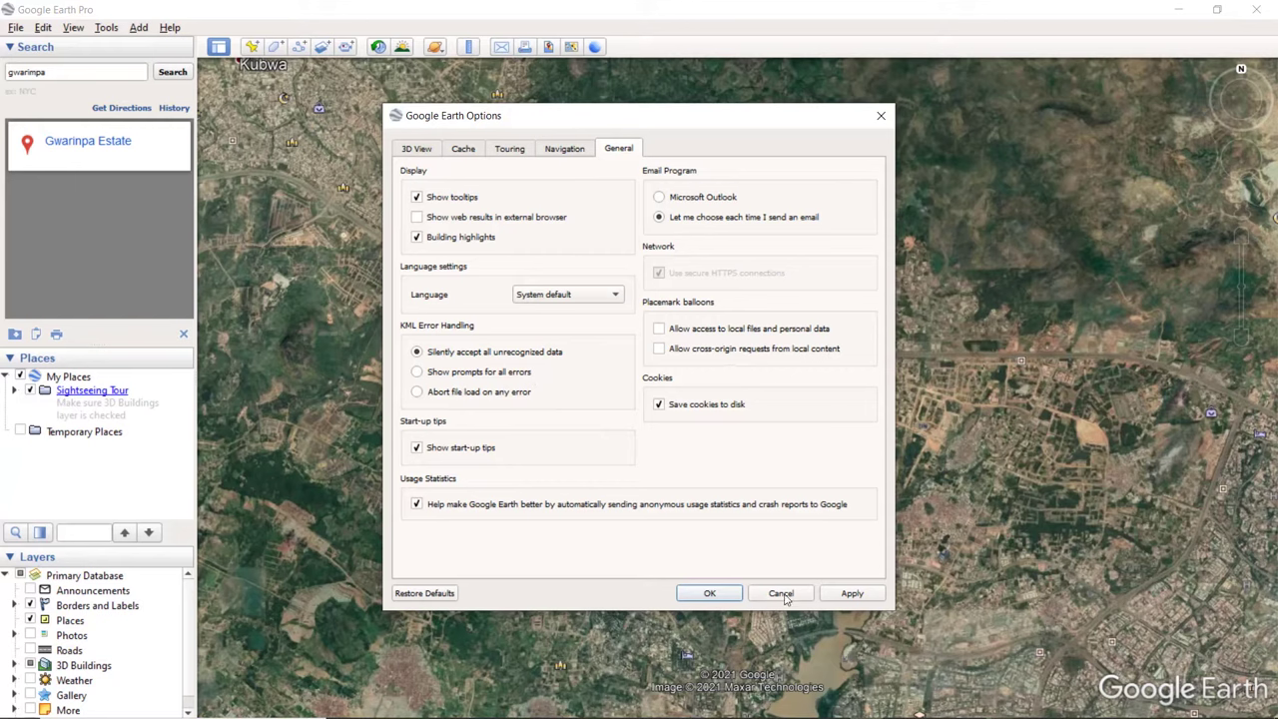
click(707, 596)
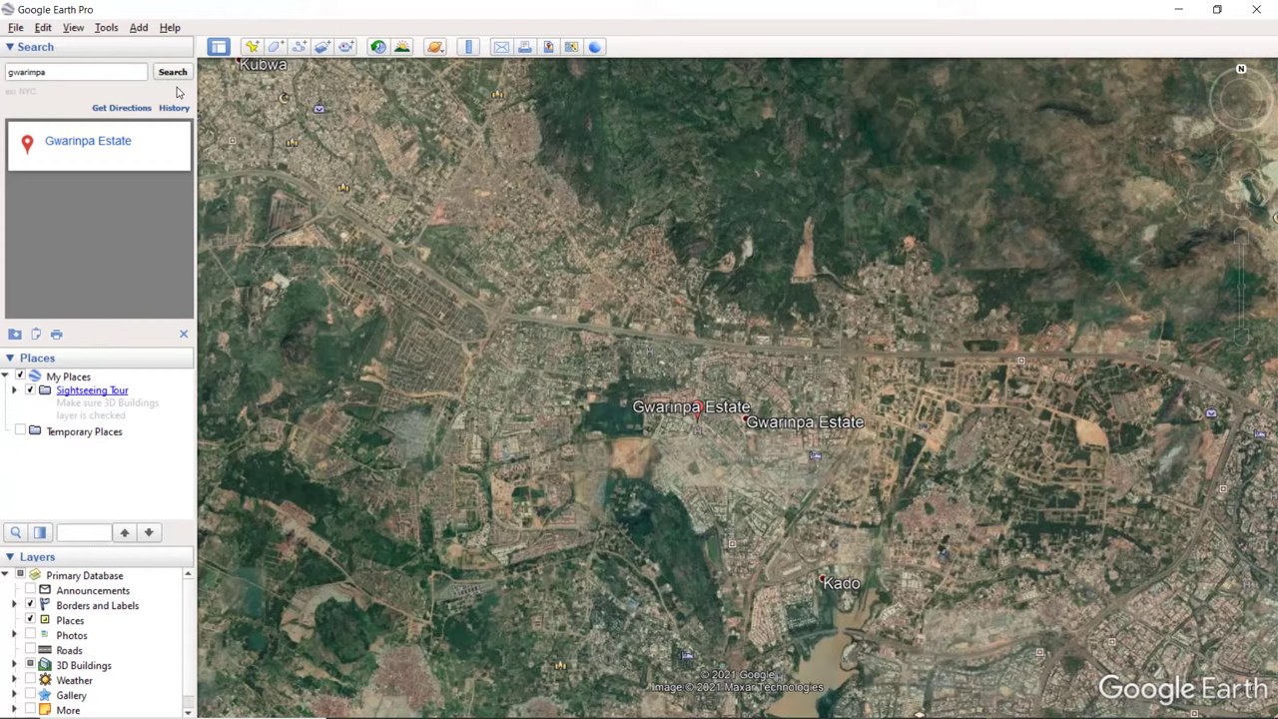
Step: Set the latitude/longitude display format to Decimal Degrees in the program options and confirm
click(104, 30)
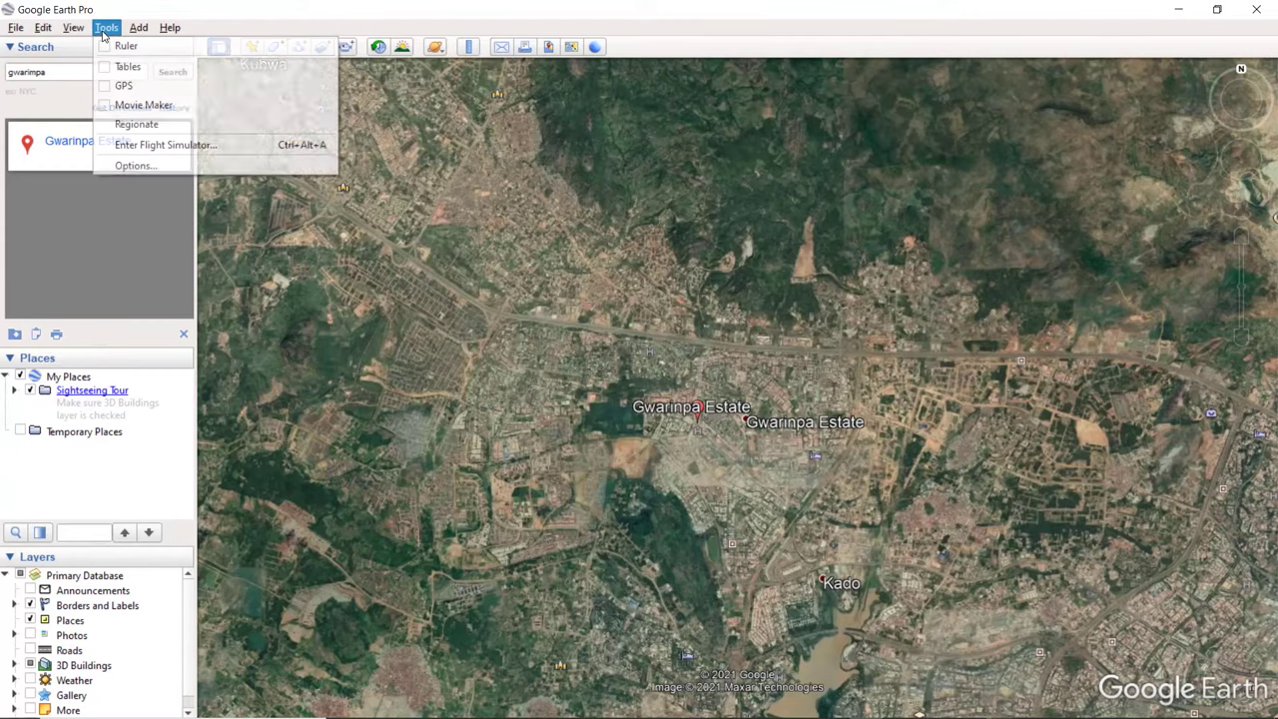
click(166, 165)
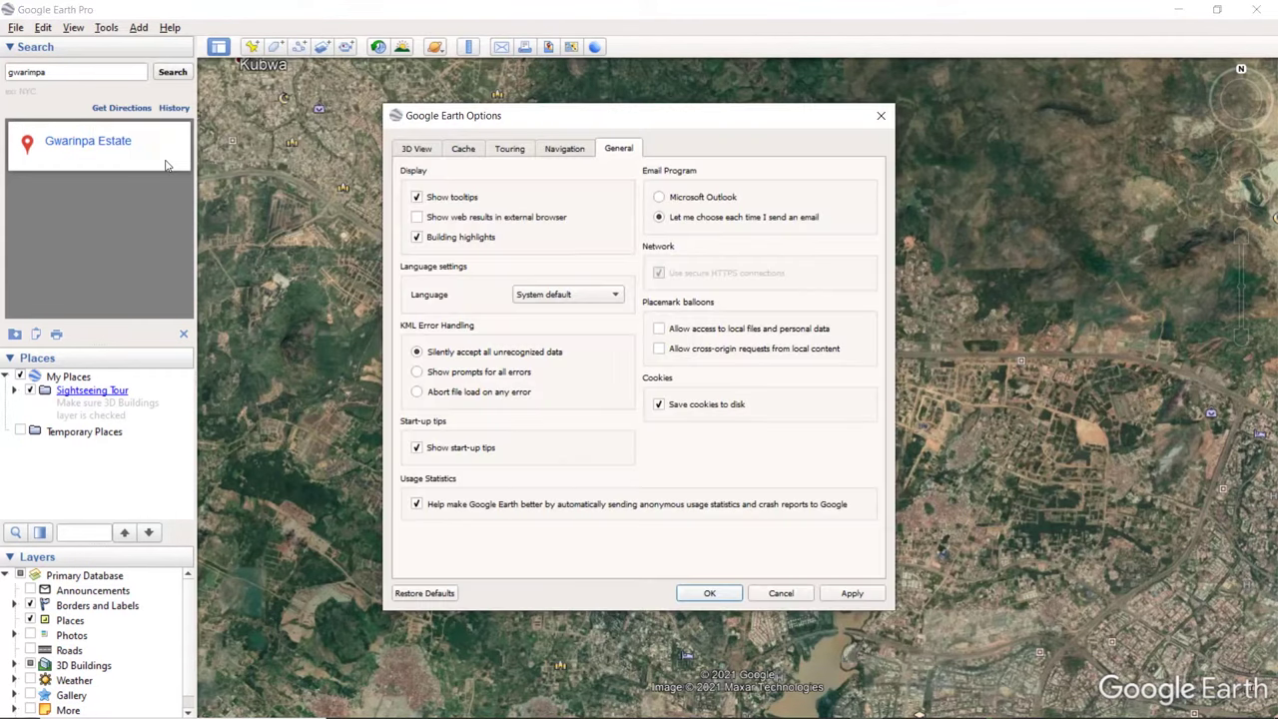
click(416, 151)
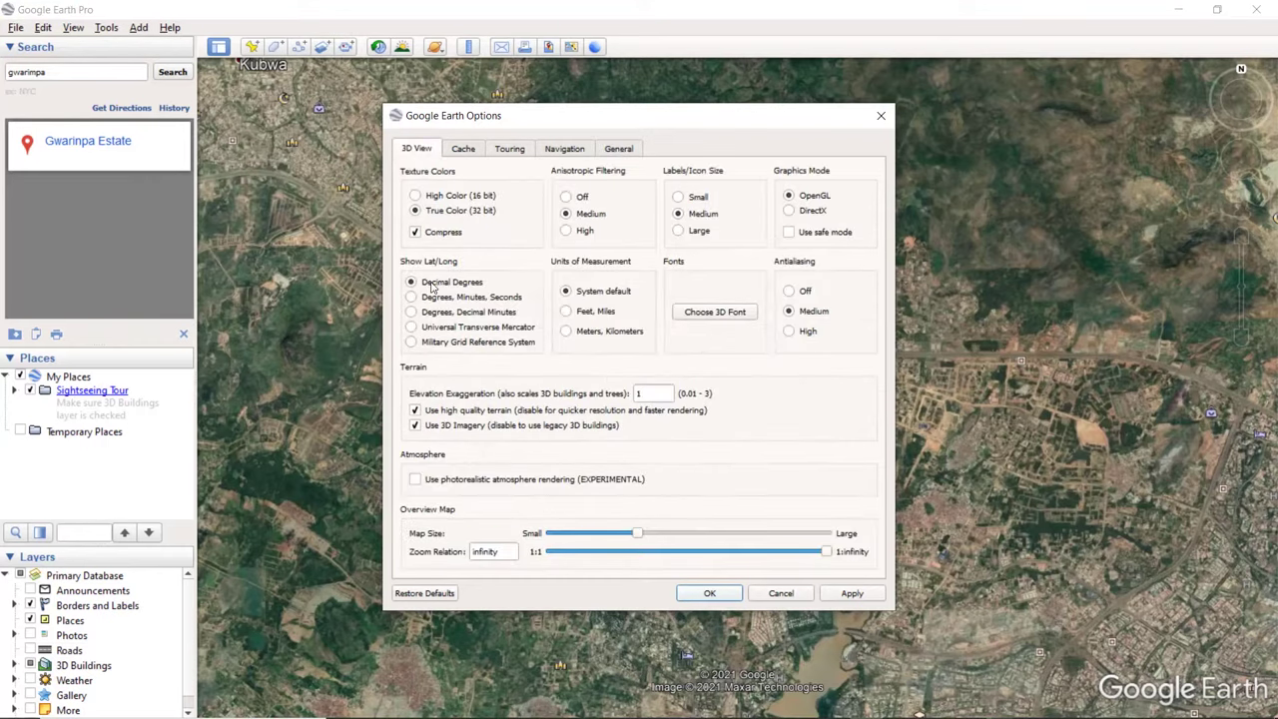
click(713, 594)
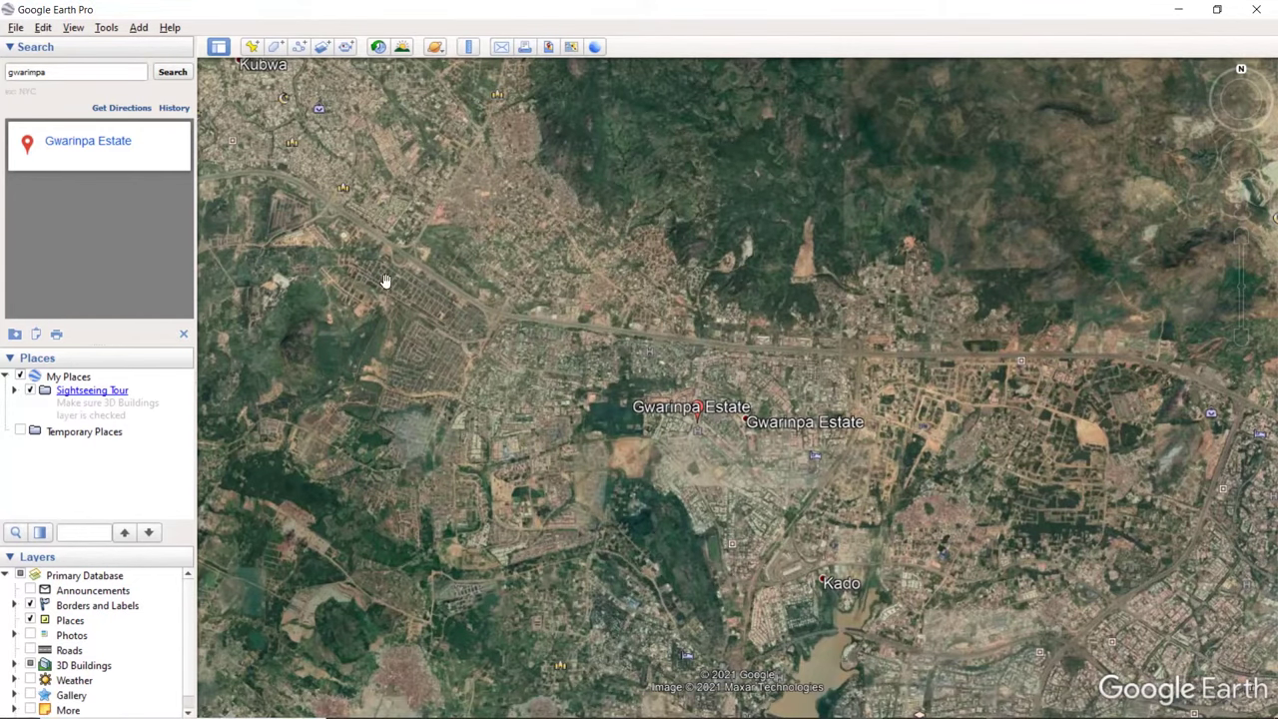
Step: Turn the status bar back on and inspect the coordinate read-out along the map's lower edge
click(69, 29)
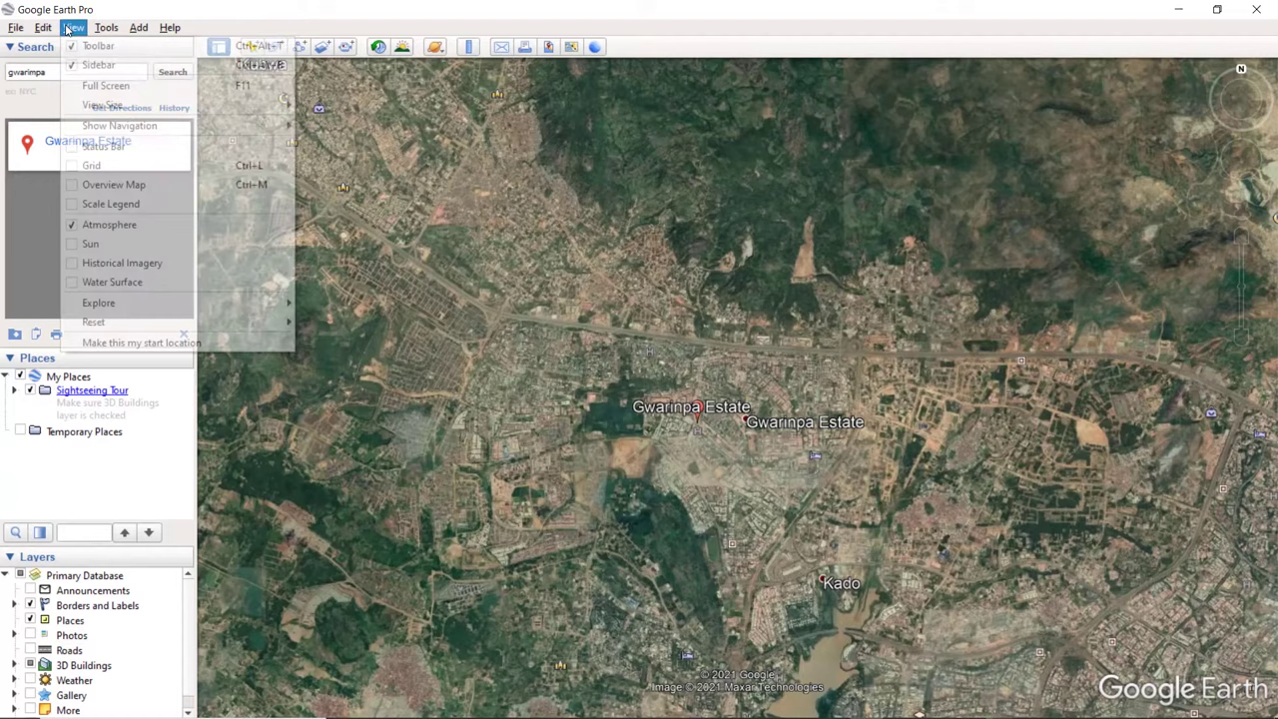
click(104, 146)
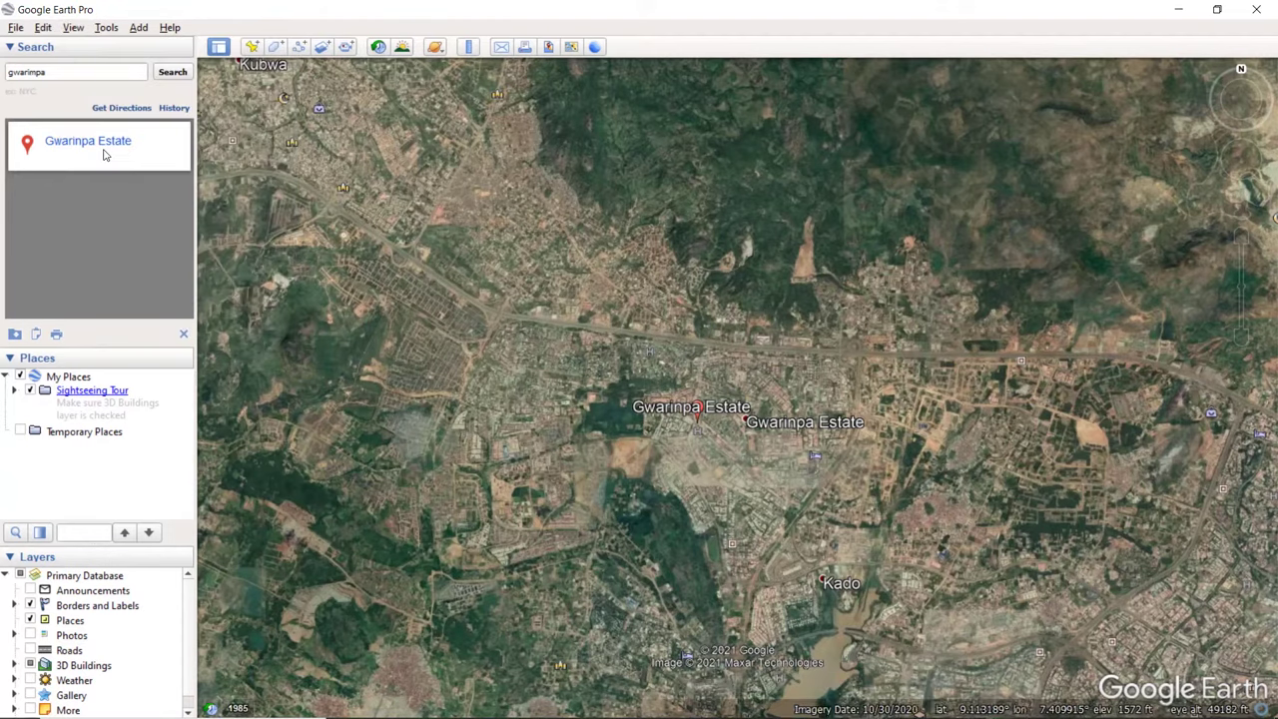
mouse_move(874, 694)
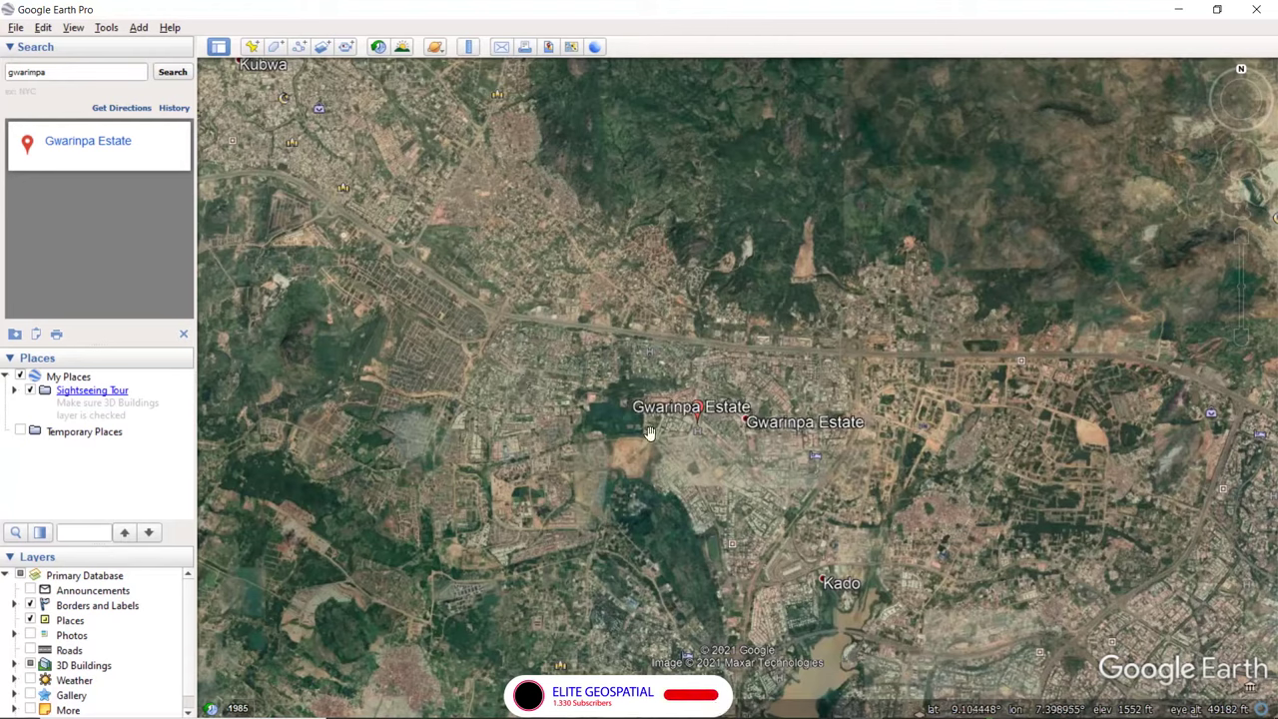
Step: Launch Excel with a blank workbook, and minimize it to return to Google Earth Pro
mouse_move(764, 705)
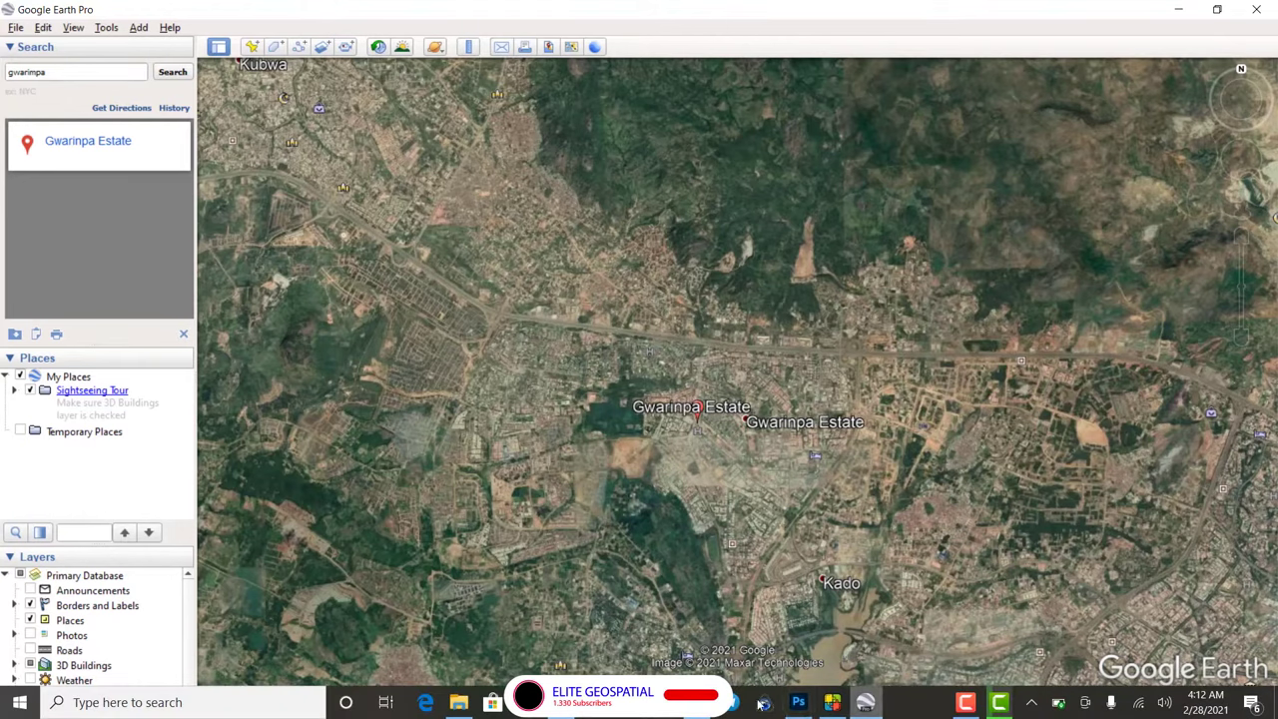
click(67, 702)
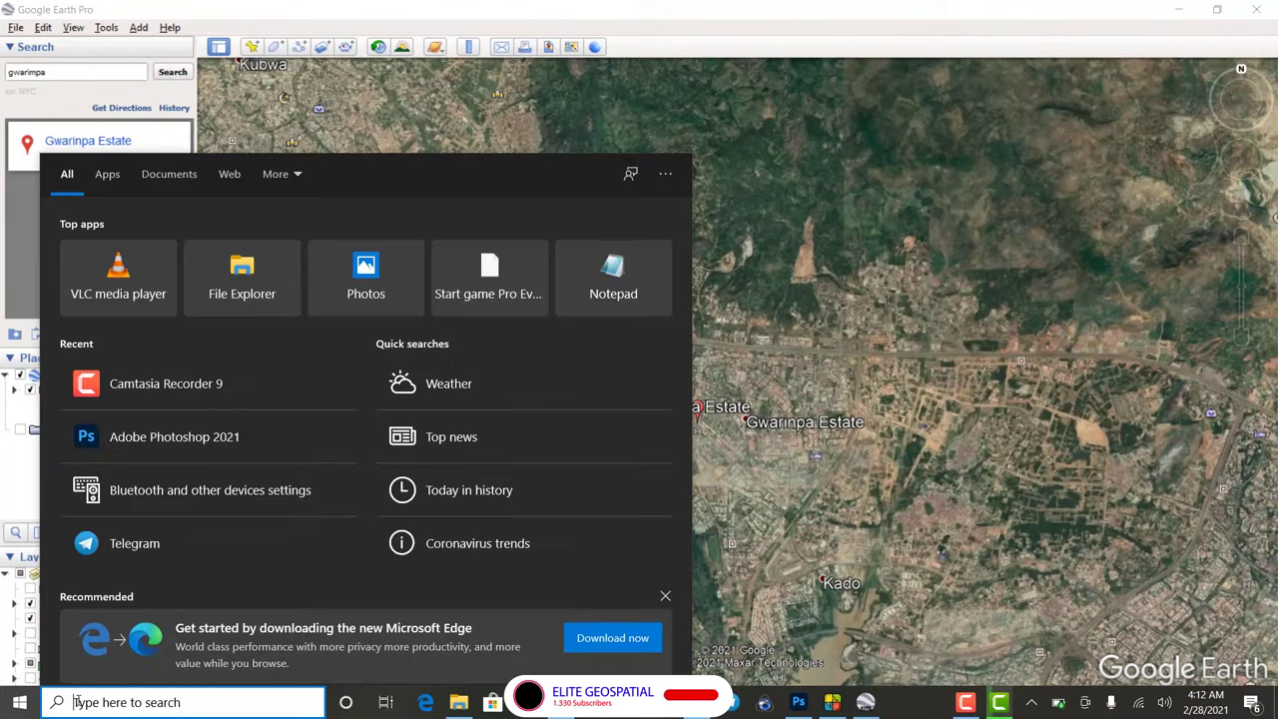
text(excel)
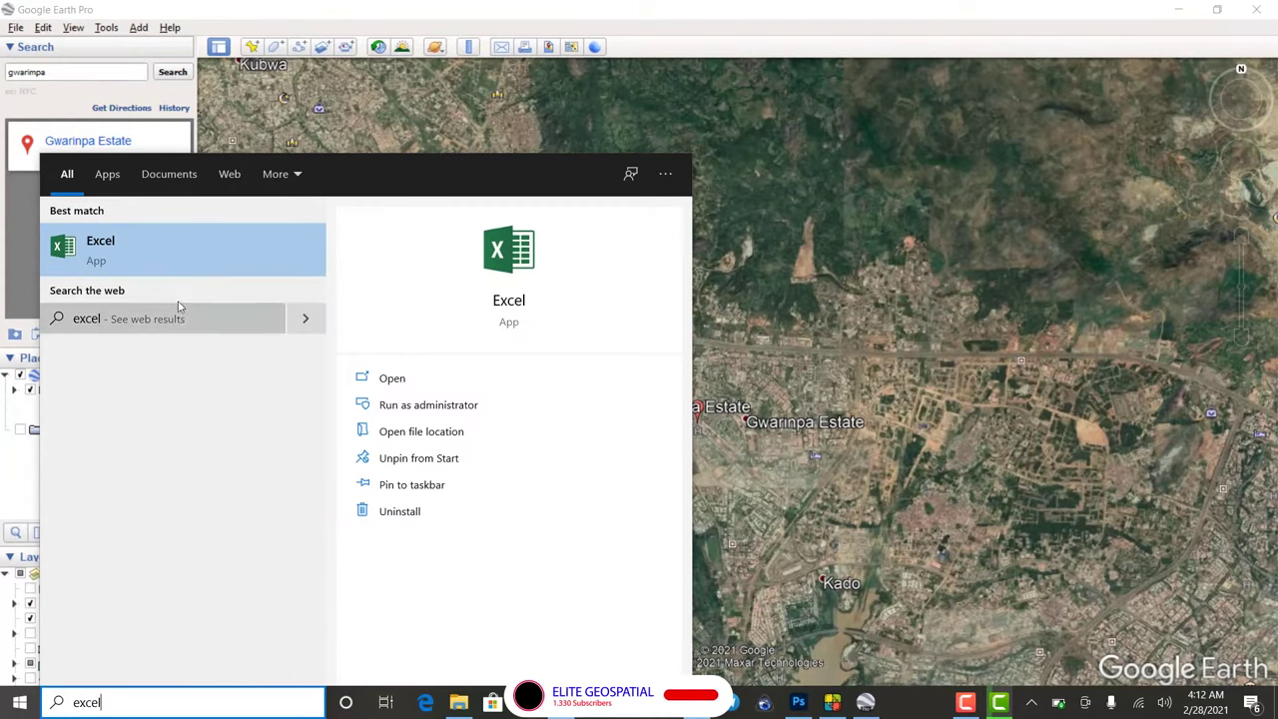
click(128, 260)
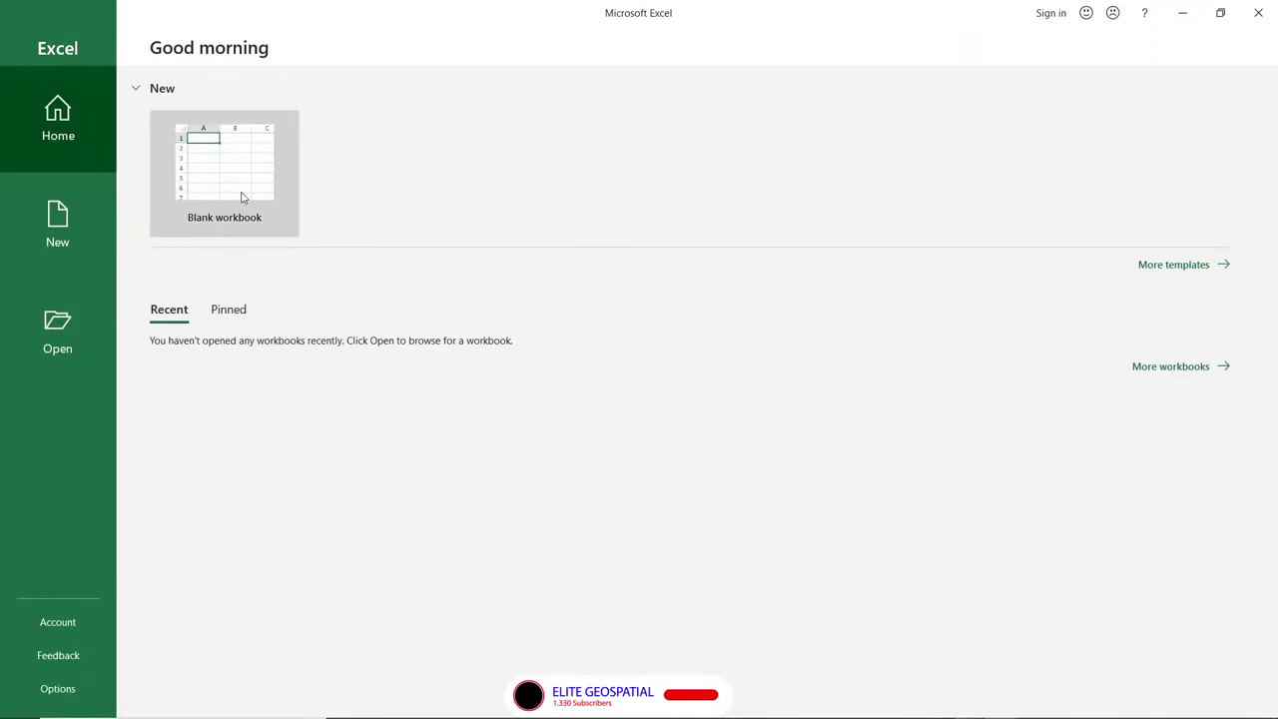
click(241, 191)
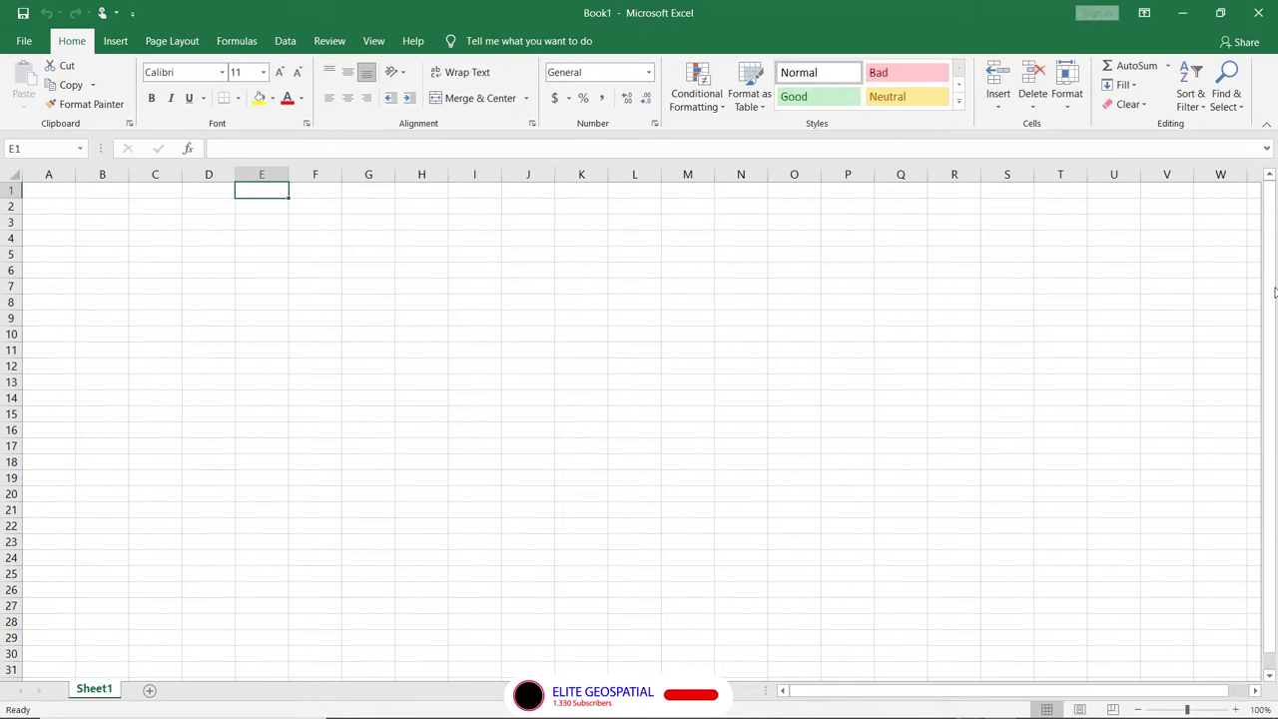
click(1181, 12)
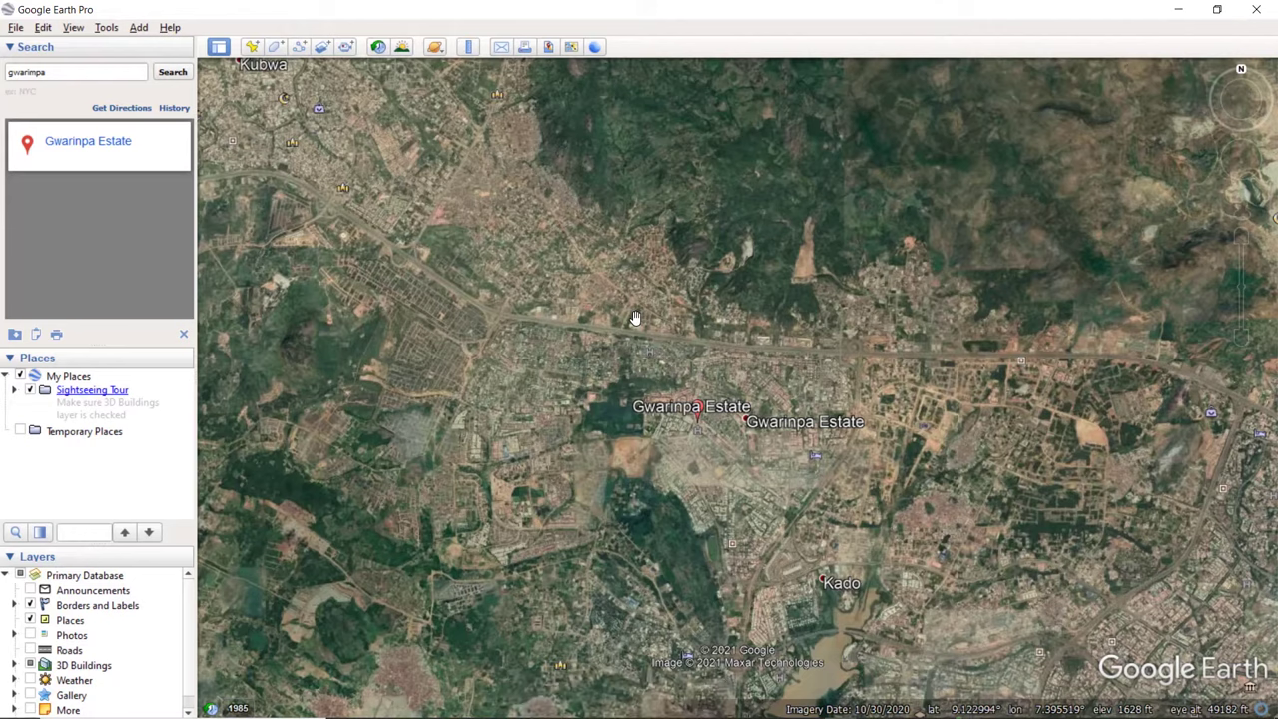
Step: Replace the previous place search with a search for "schools in abuja"
drag(106, 69, 2, 78)
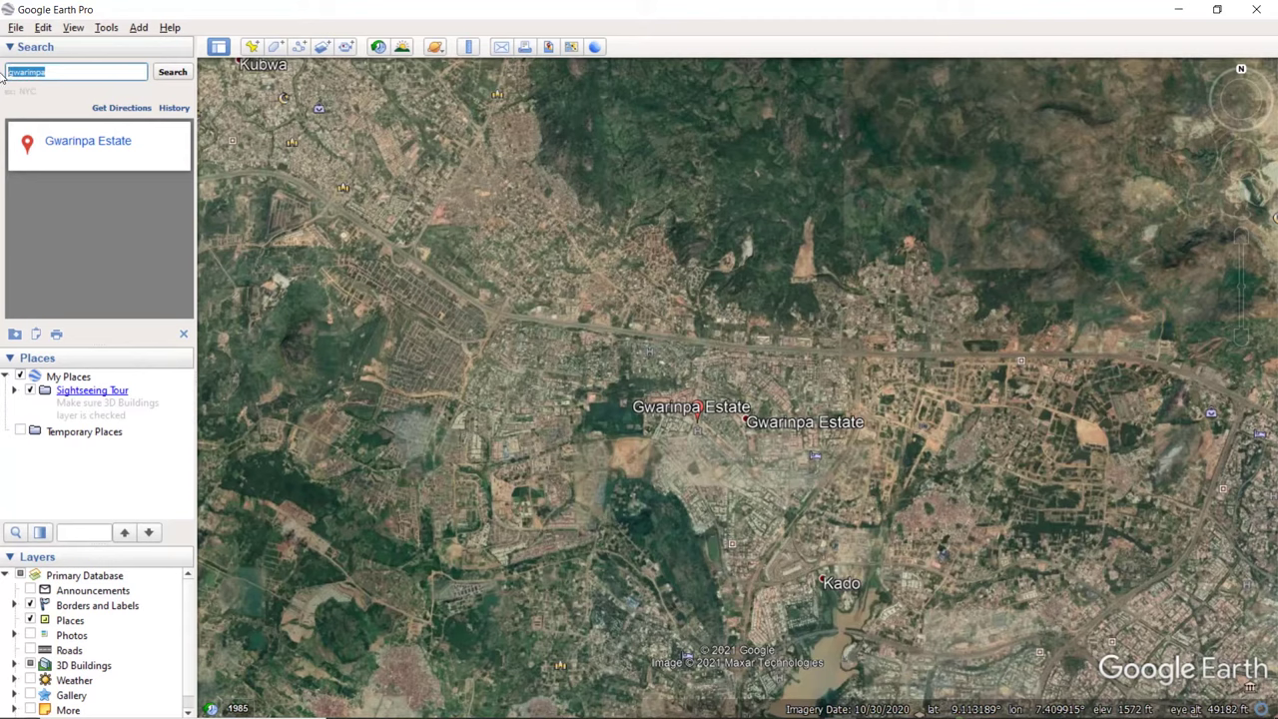
text(abuja)
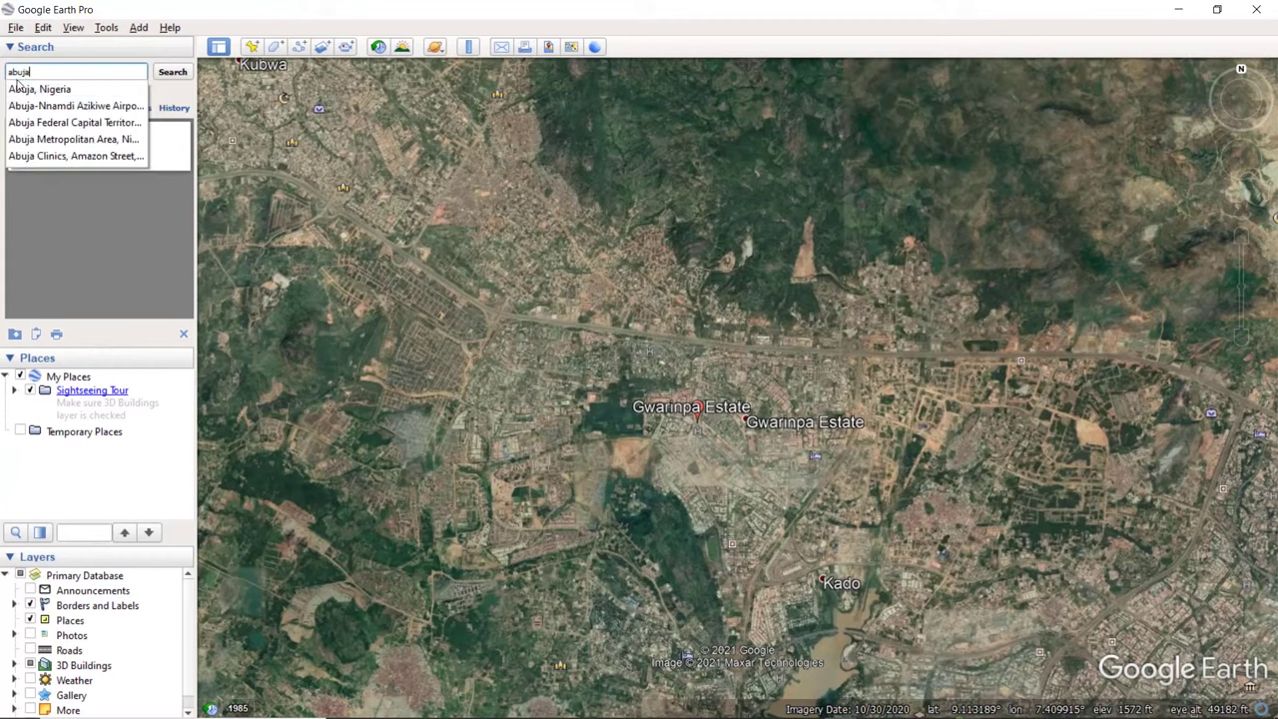
click(19, 88)
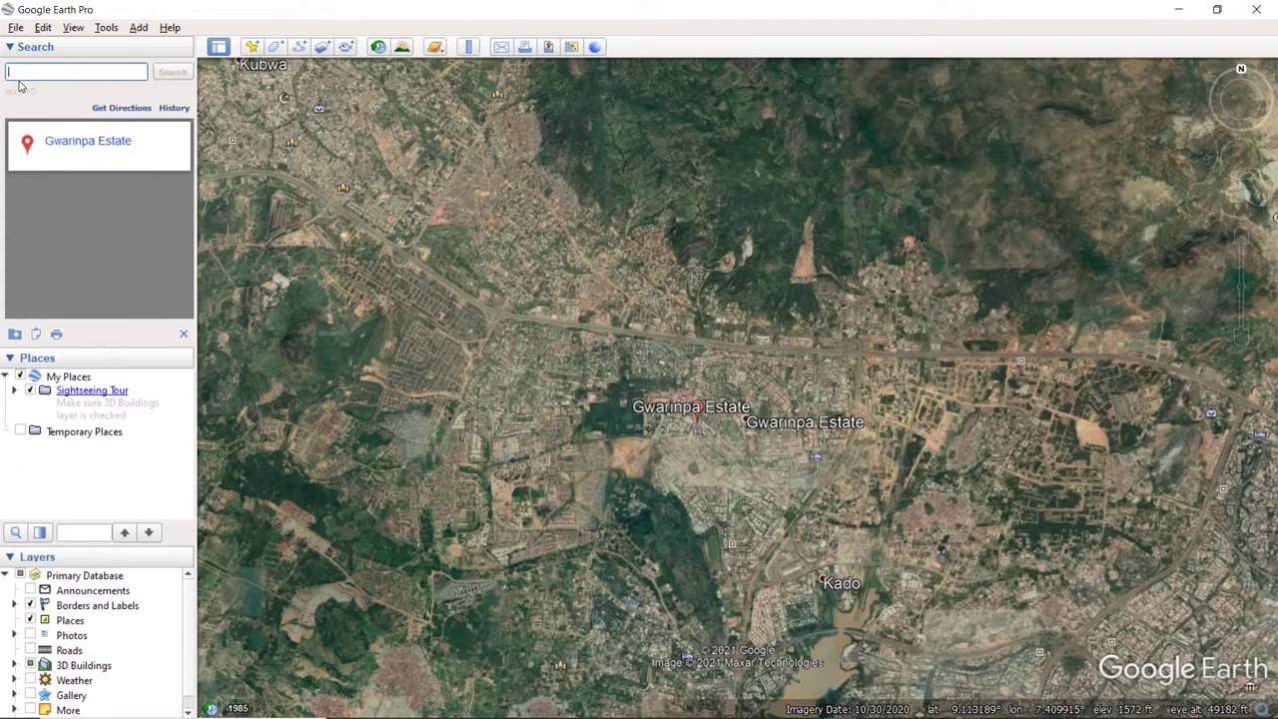
text(a)
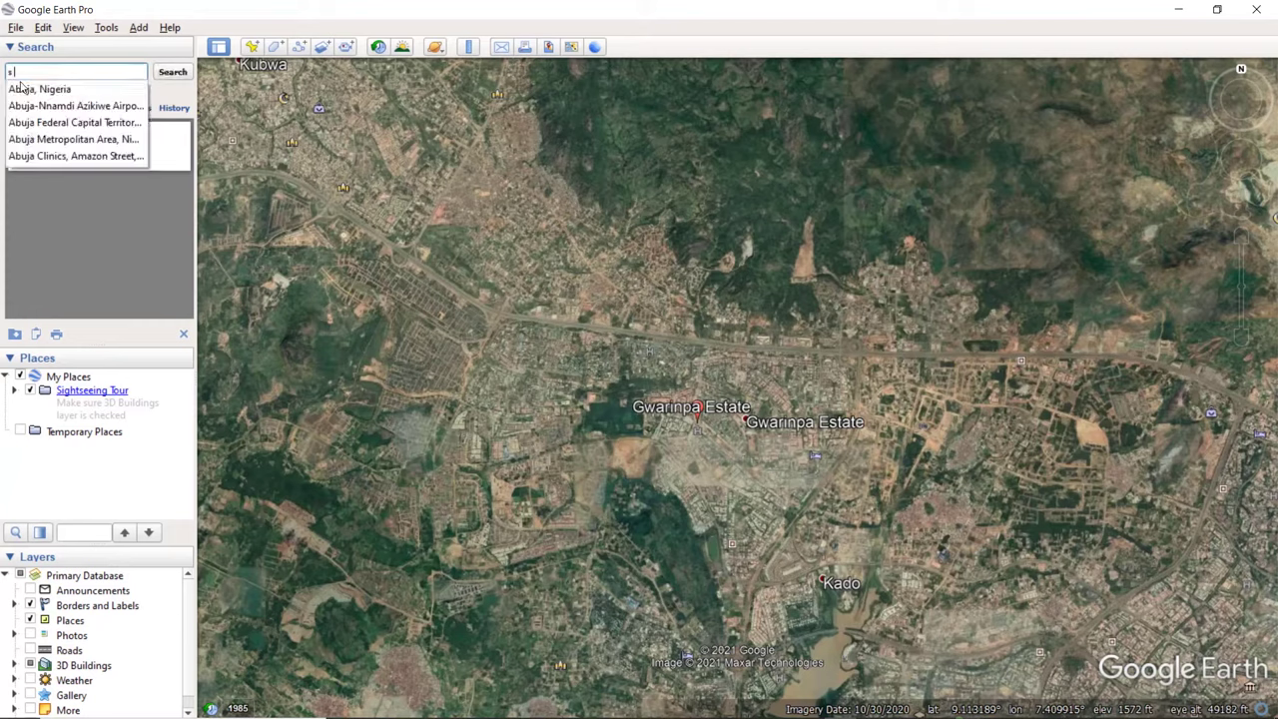
key(BackSpace)
text(schools in)
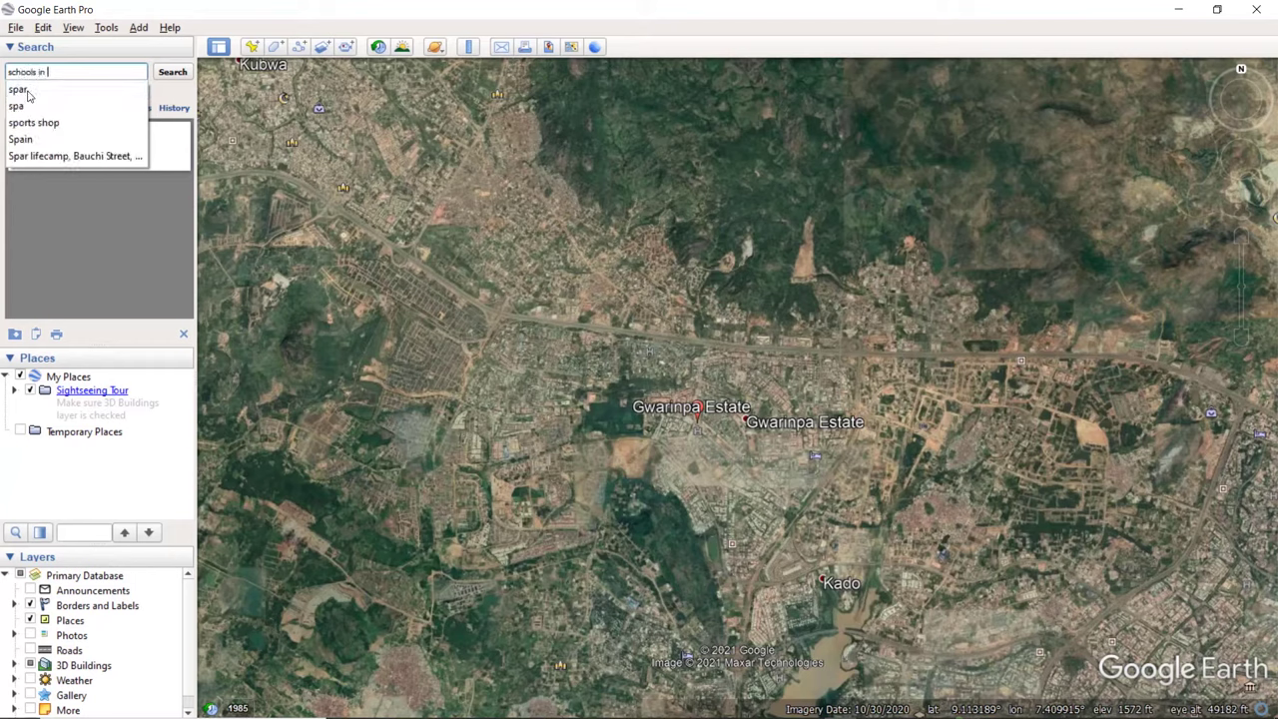
text(abuja)
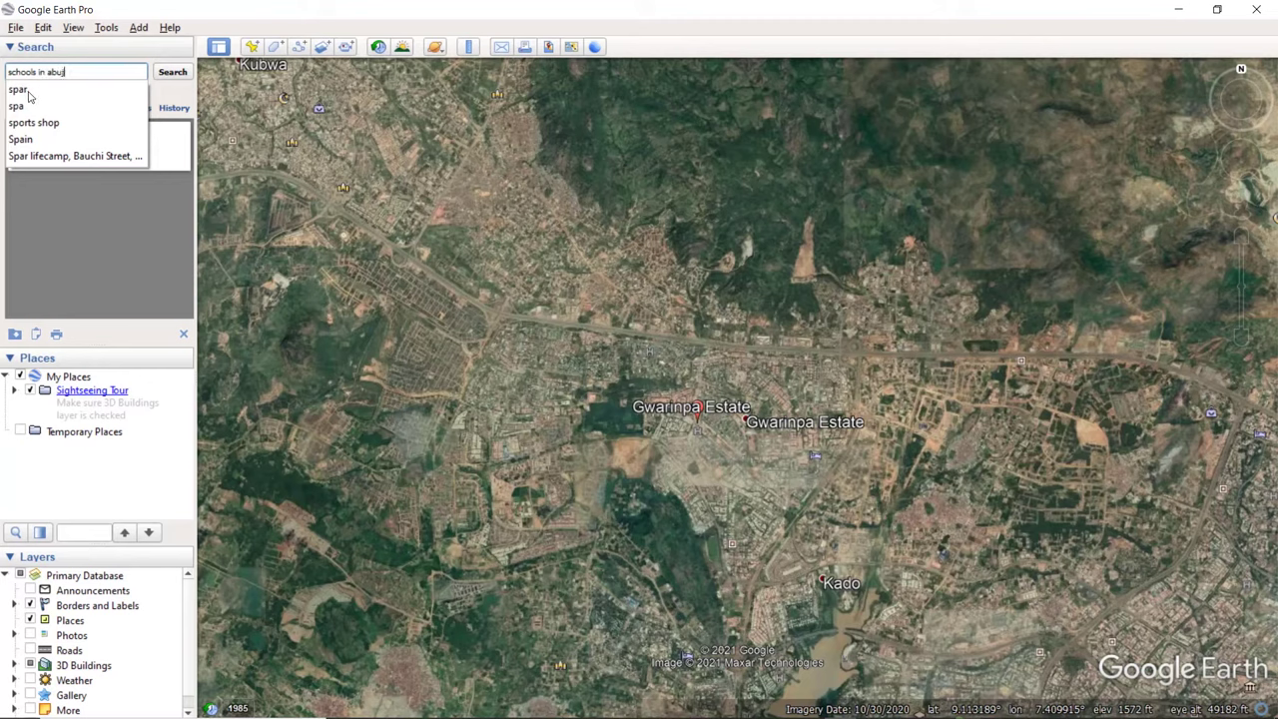
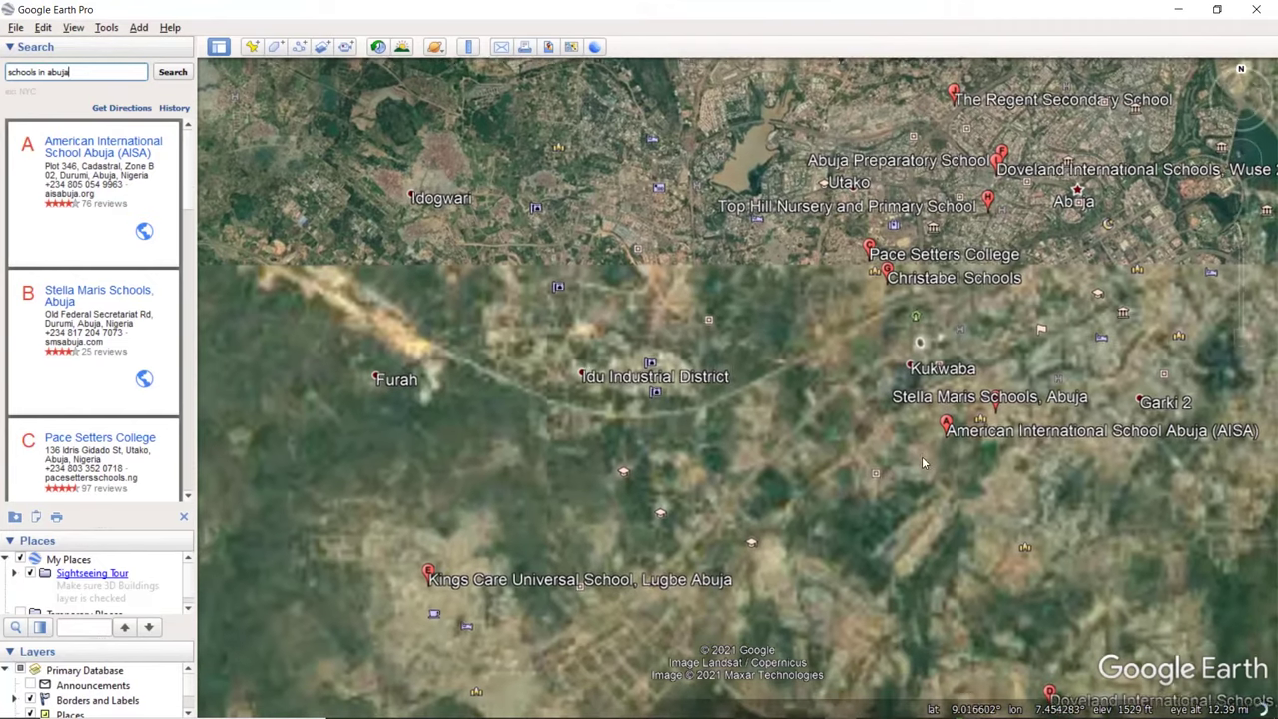
Step: Examine the mapped schools around Abuja and go through the result pages up to the fourth
scroll(868, 410, down, 2)
scroll(868, 410, down, 2)
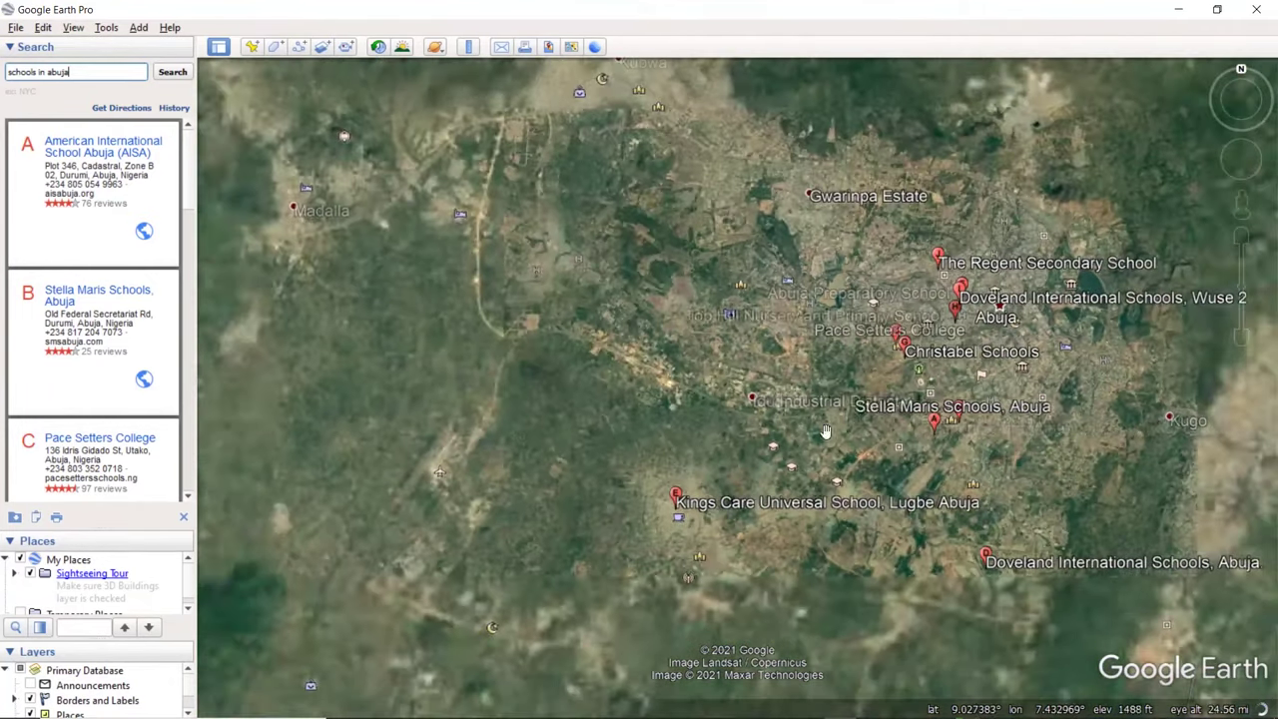
scroll(74, 304, down, 1)
scroll(80, 319, down, 8)
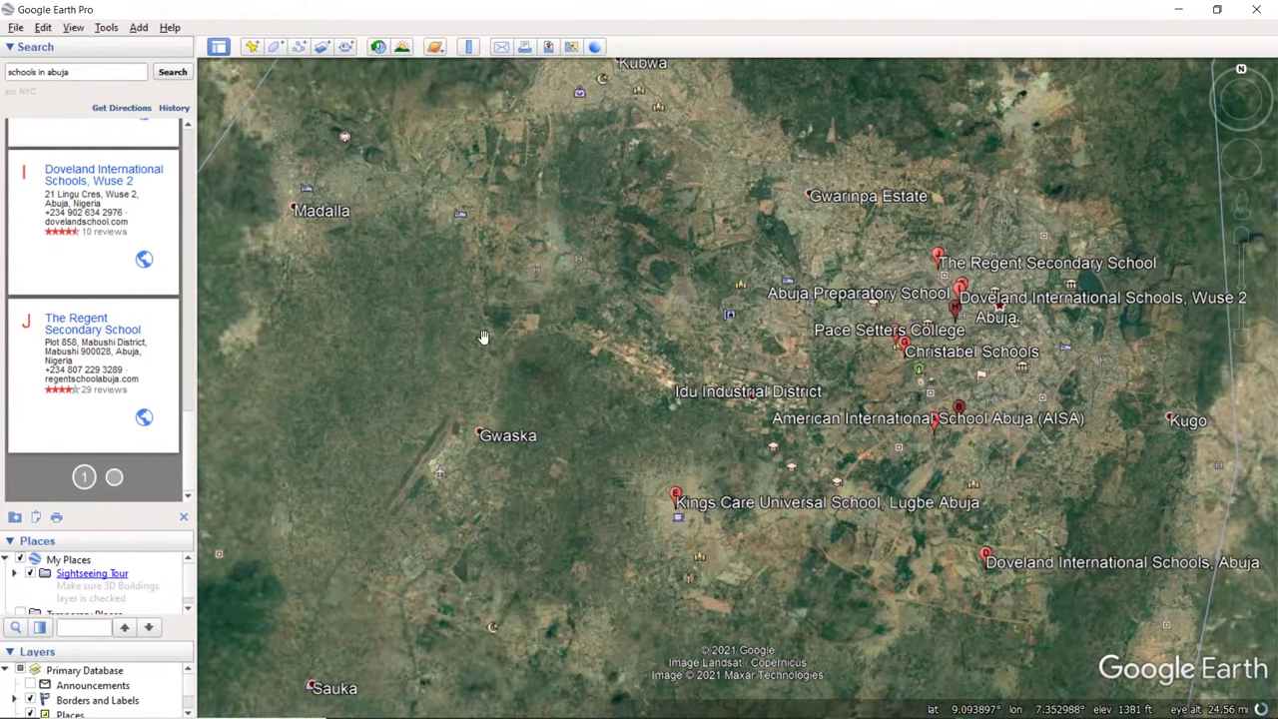
click(113, 480)
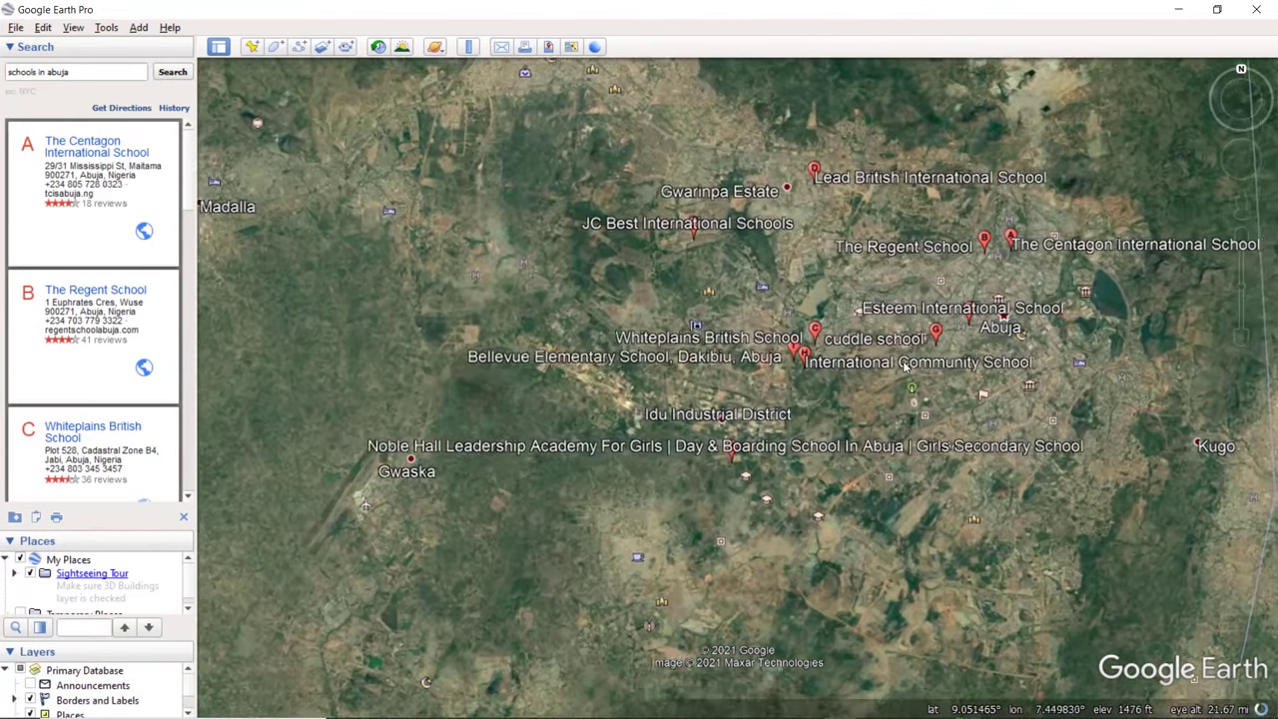
scroll(154, 458, down, 8)
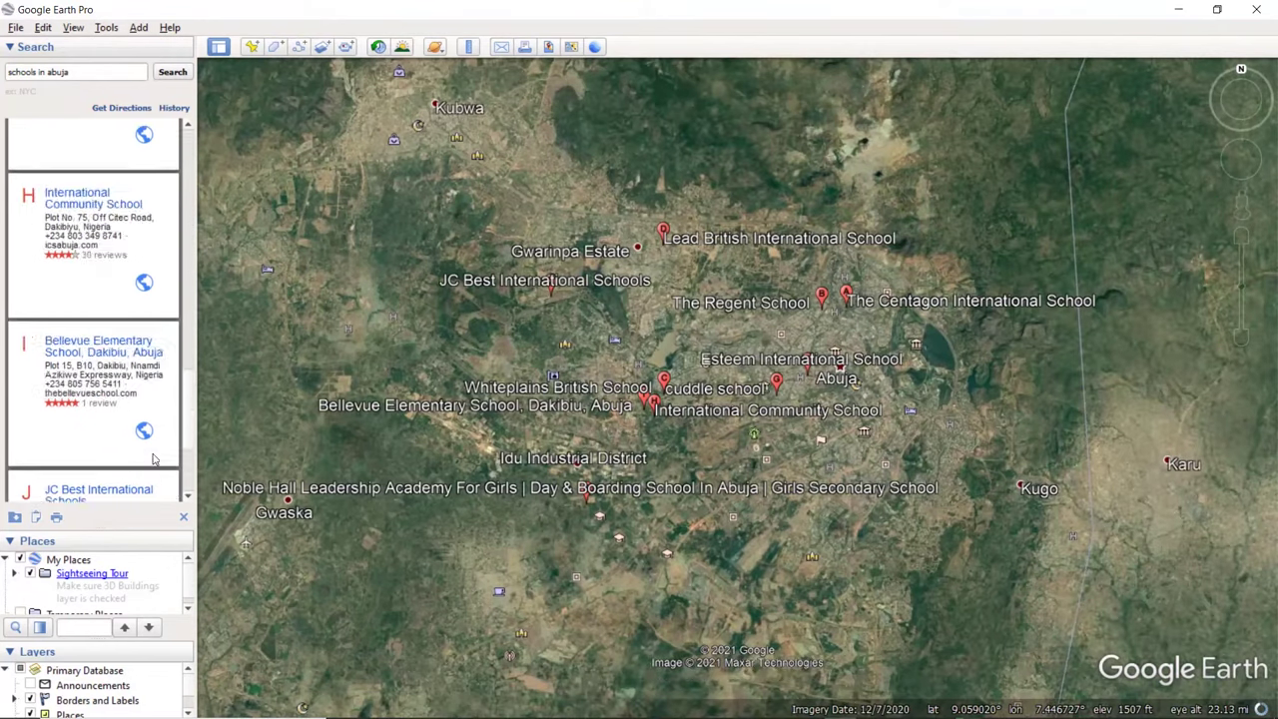
scroll(154, 459, down, 2)
click(127, 479)
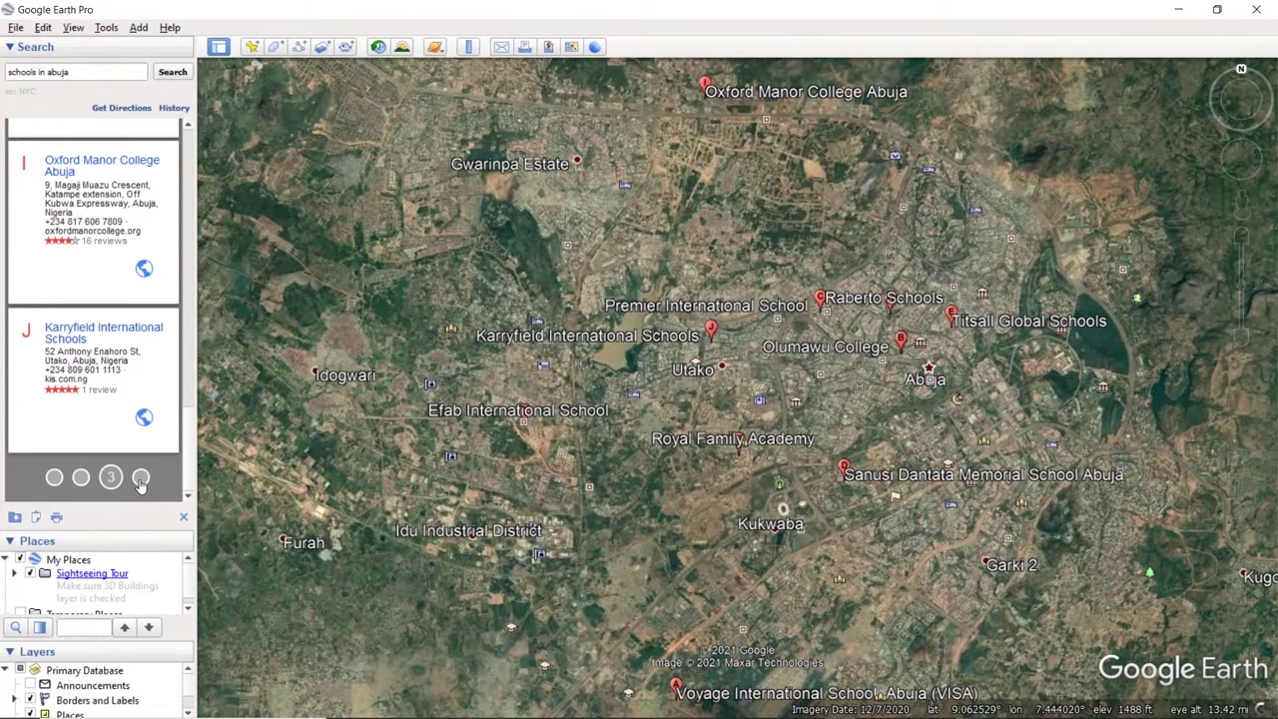
click(141, 480)
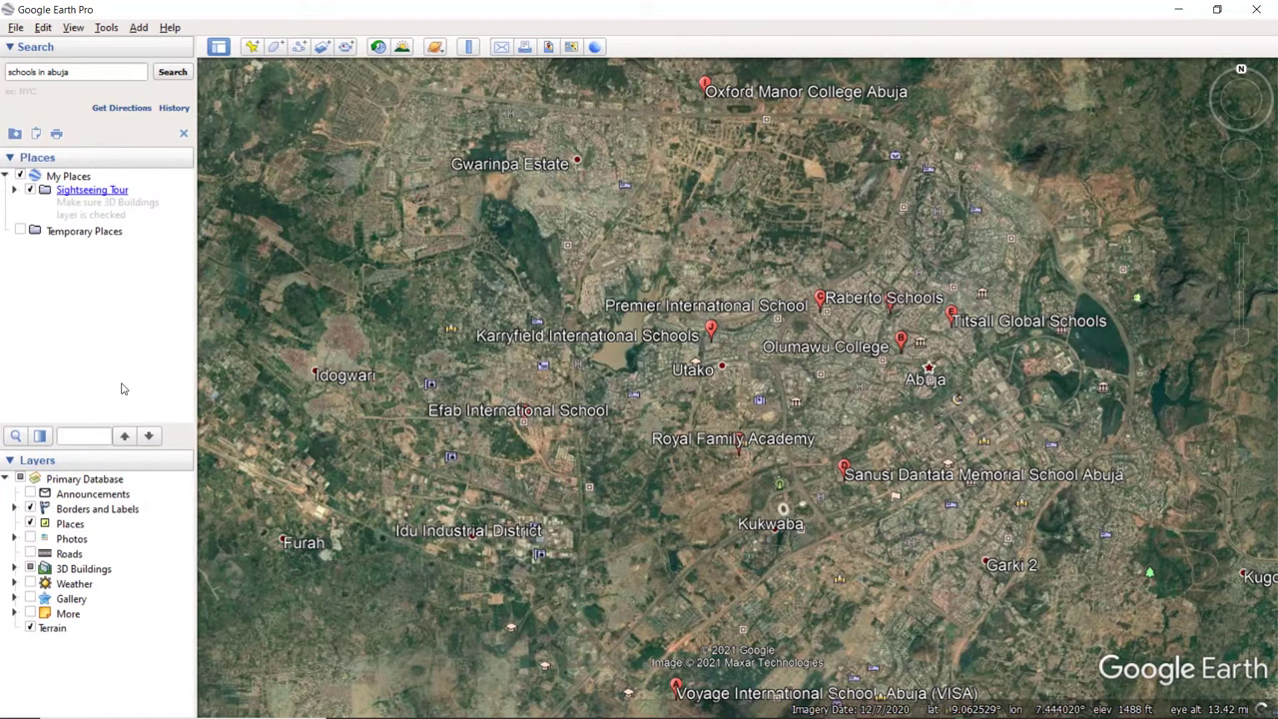
Step: Position a new placemark on the Galaxy Schools marker and copy the placemark's latitude
scroll(122, 389, down, 12)
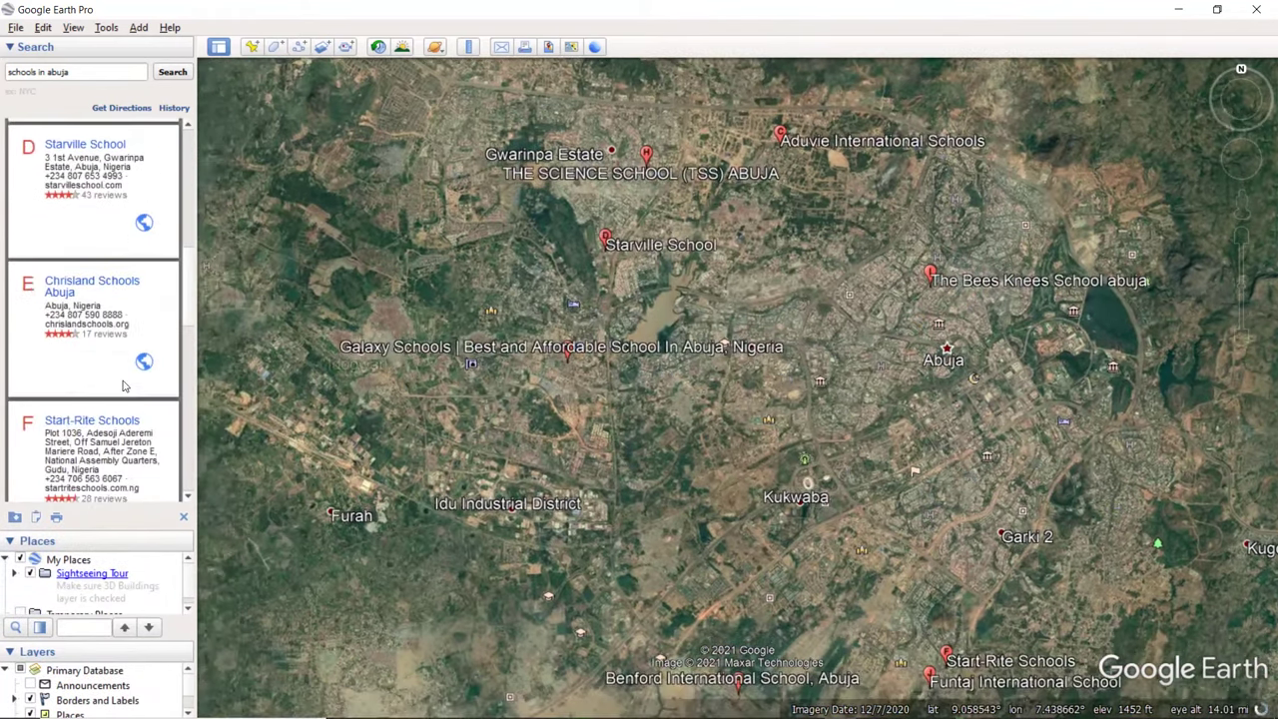
scroll(124, 388, down, 5)
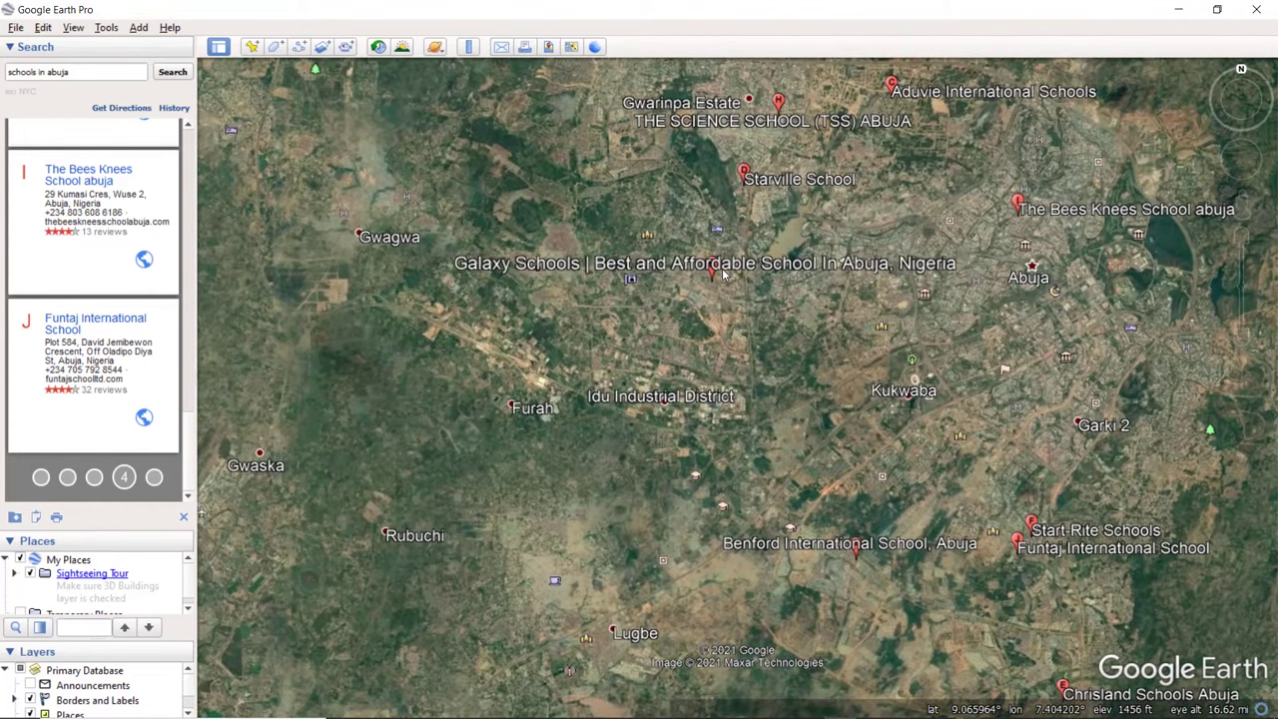
scroll(726, 278, up, 5)
scroll(703, 267, up, 5)
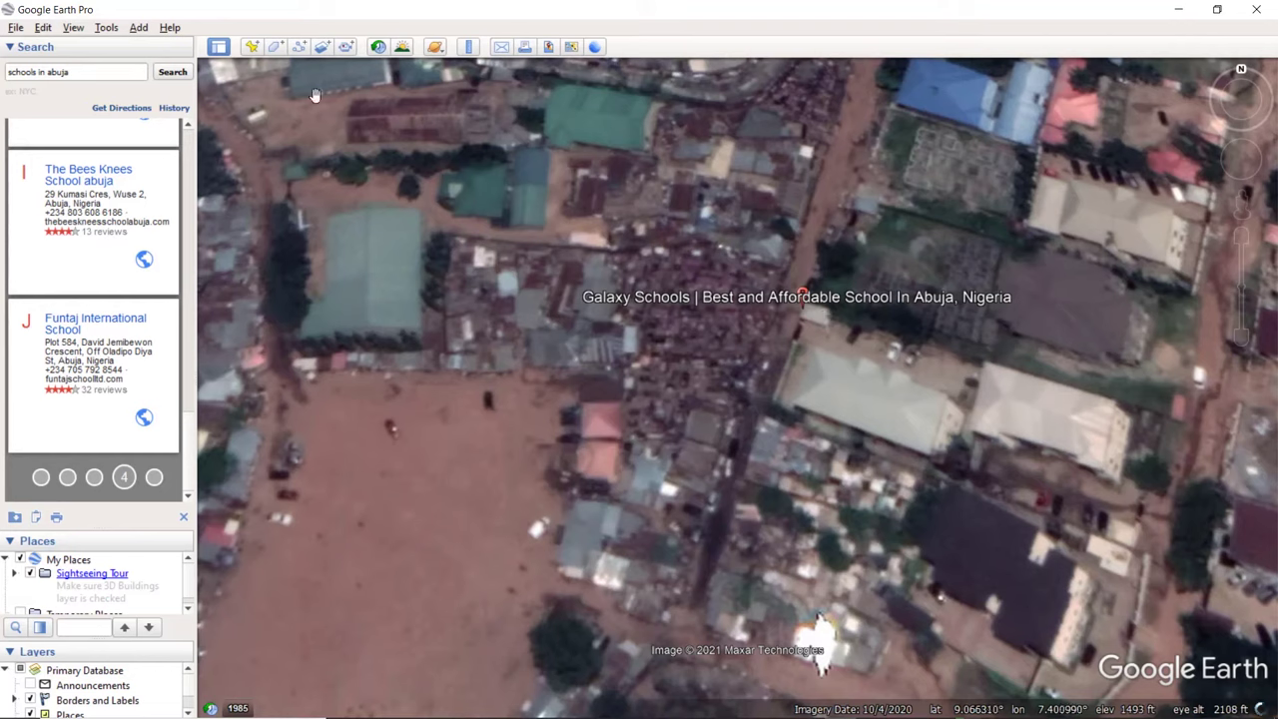
click(254, 52)
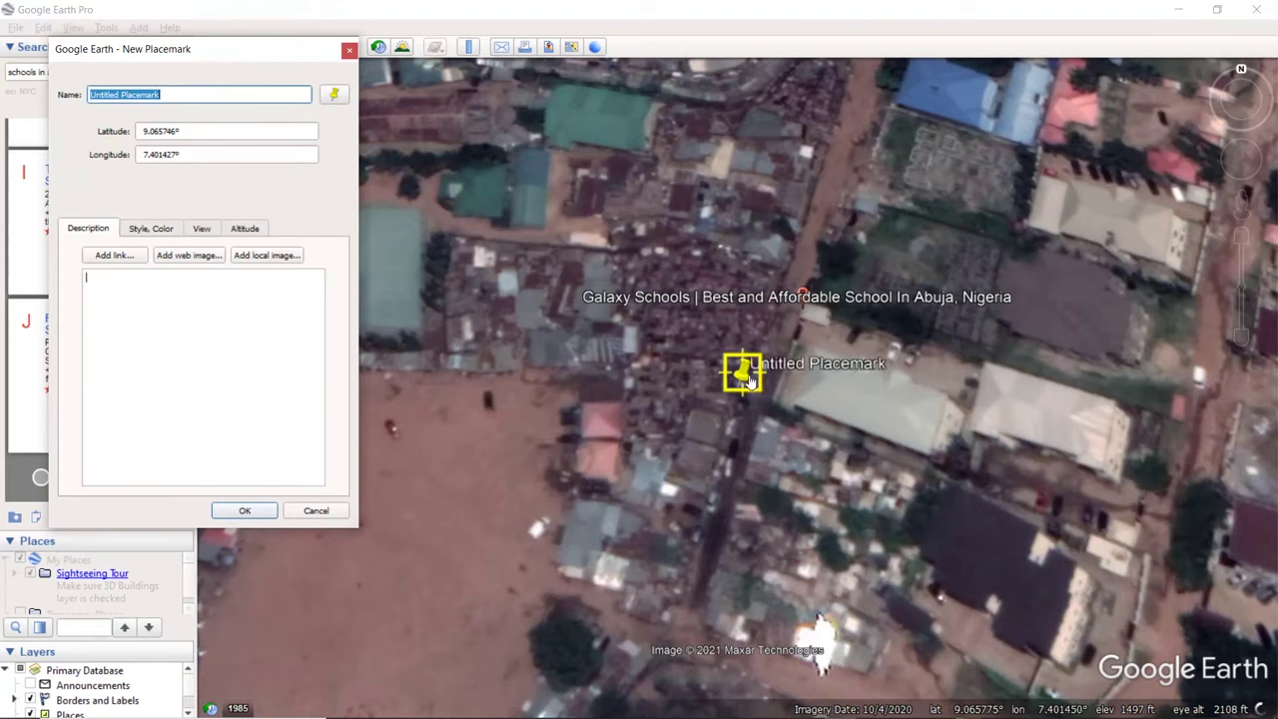
drag(744, 367, 805, 317)
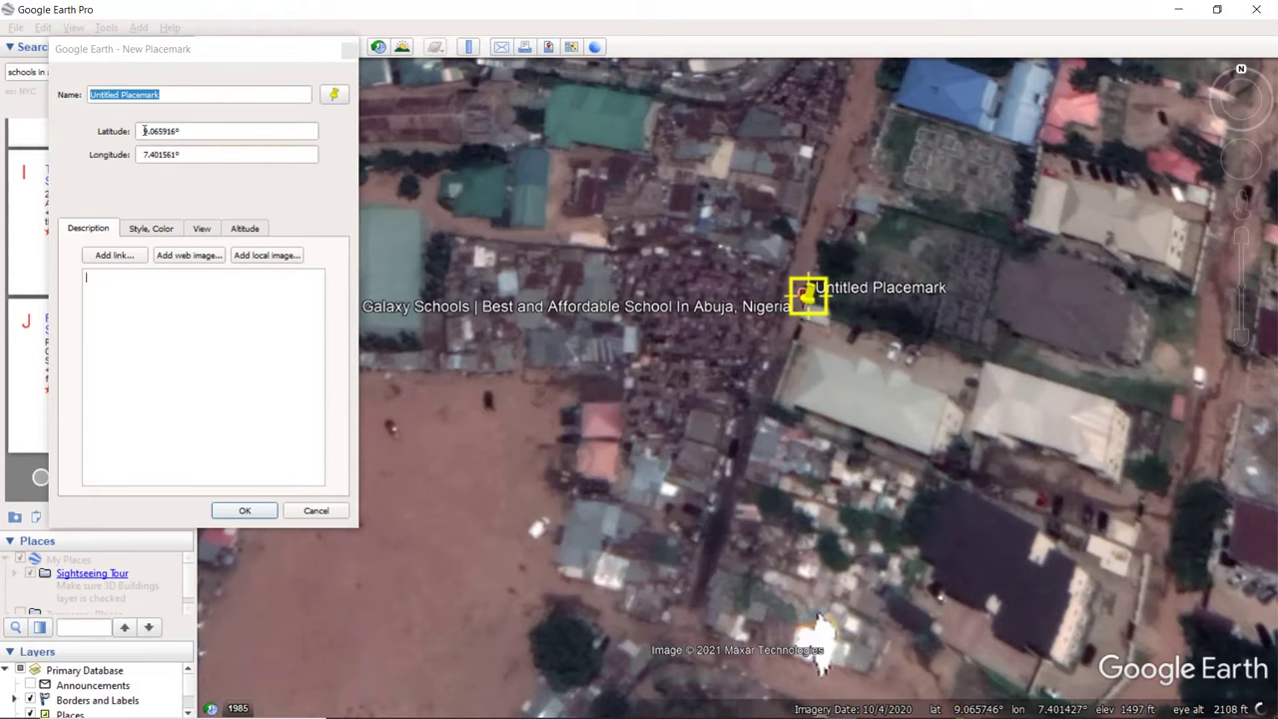
drag(140, 131, 165, 140)
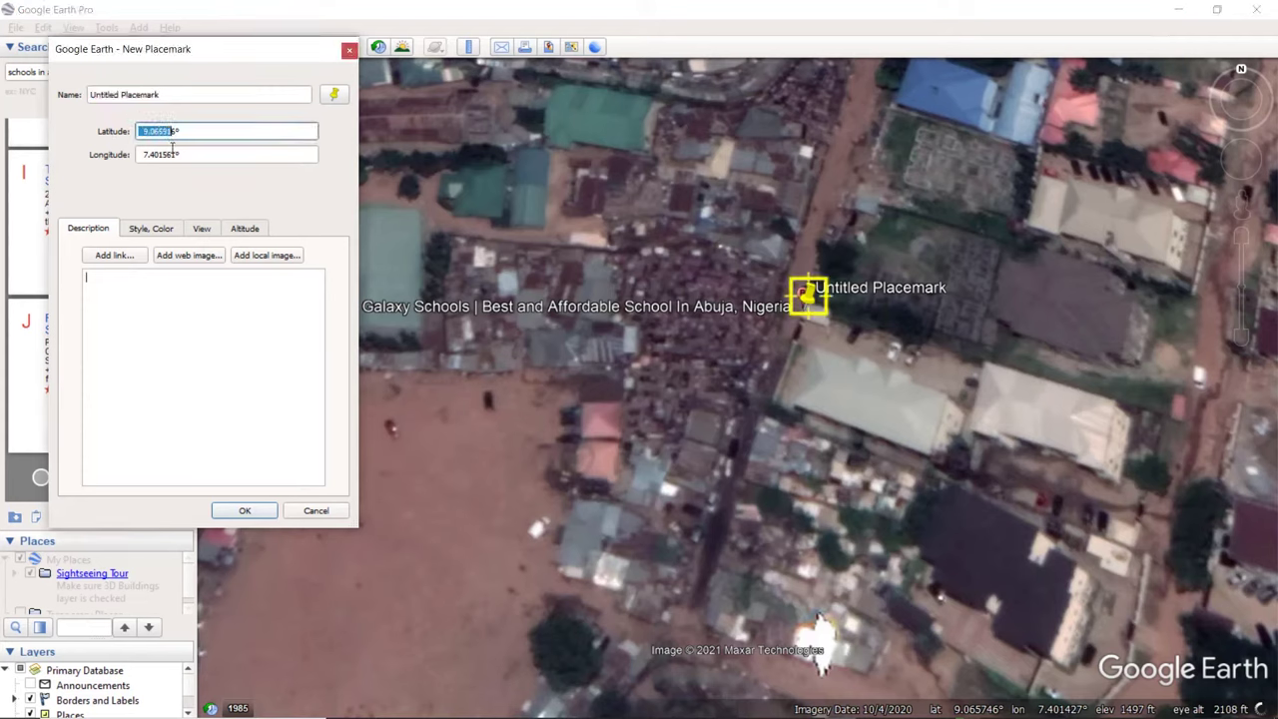
right_click(168, 133)
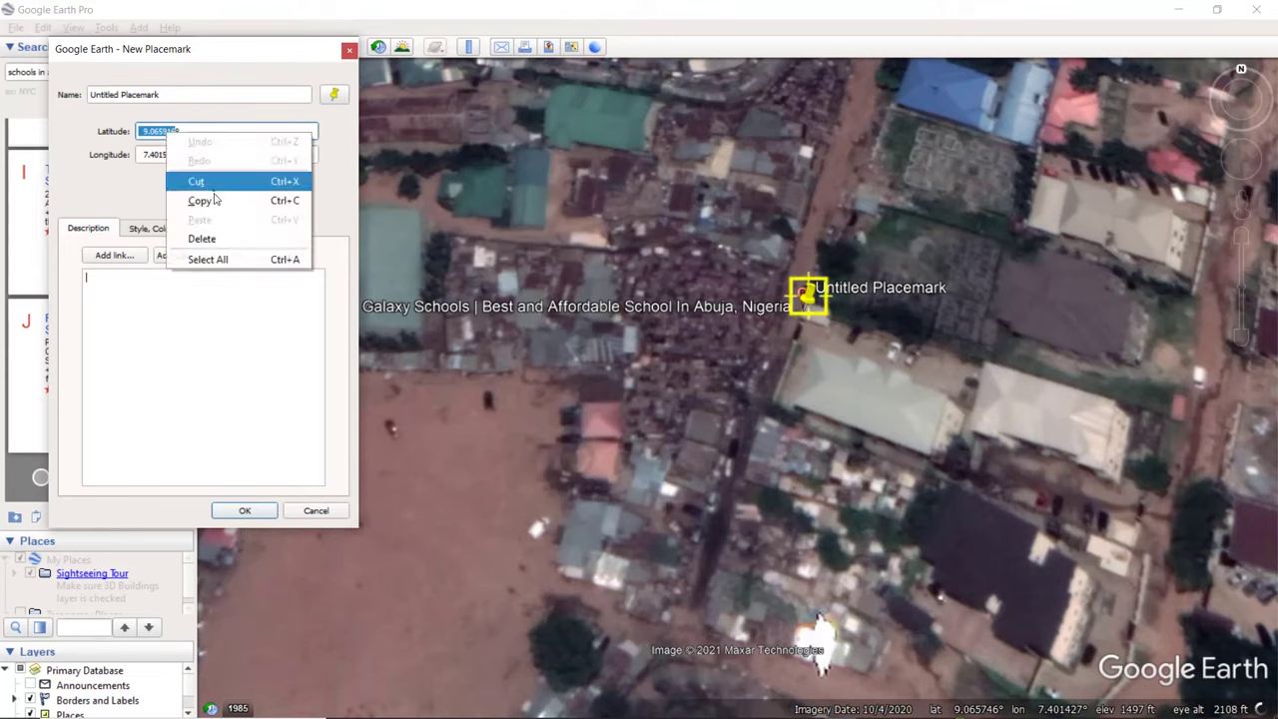
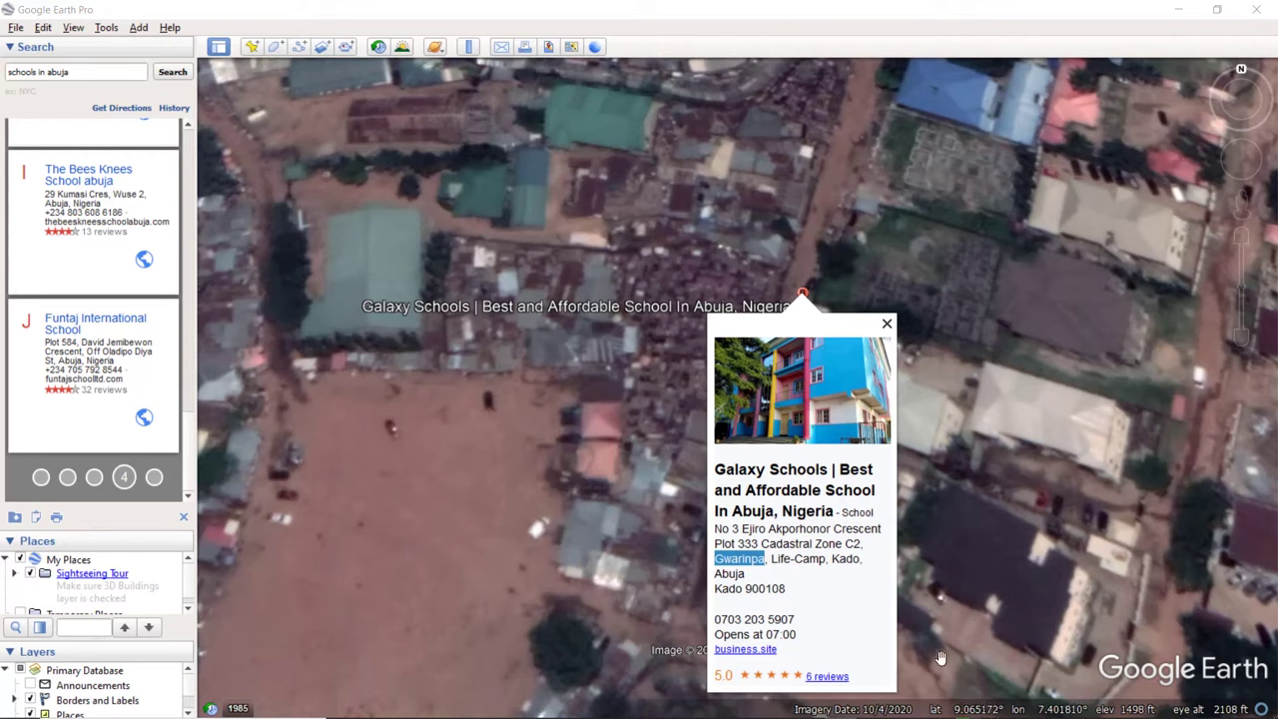
Step: Switch to Excel and enter Gwarinpa as the location of Galaxy Schools in cell C2
mouse_move(932, 704)
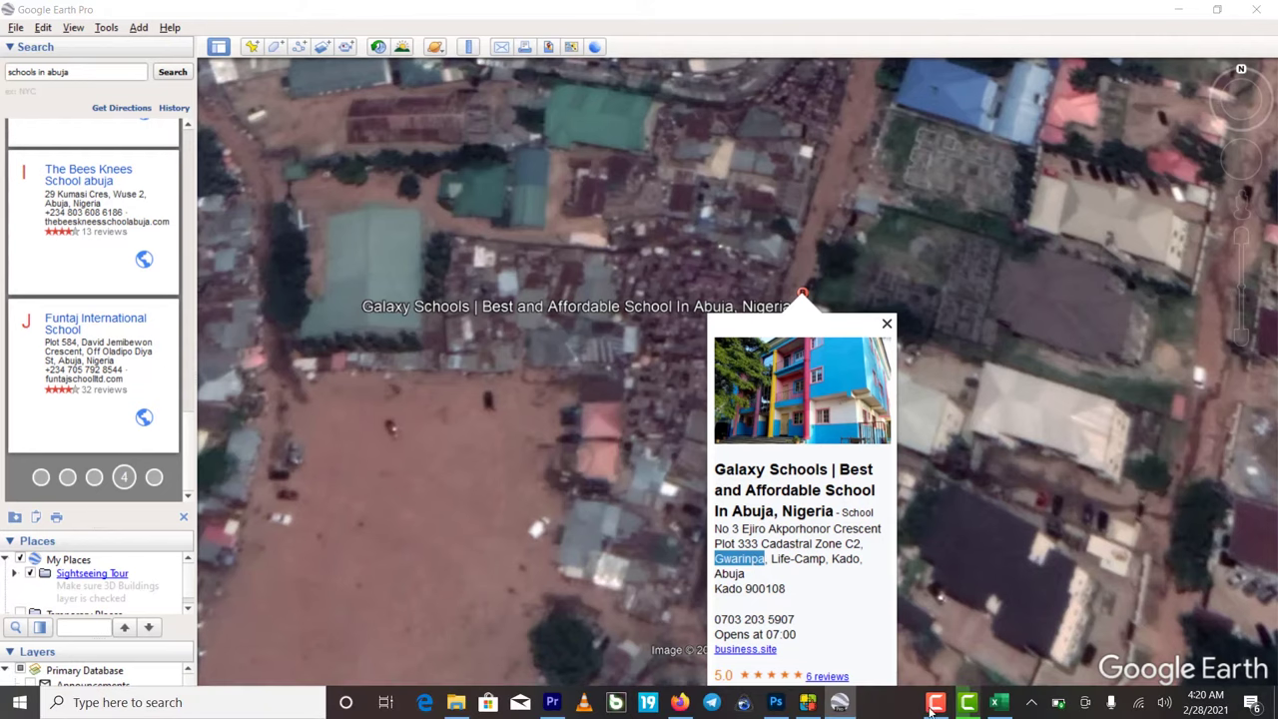
click(996, 703)
click(348, 206)
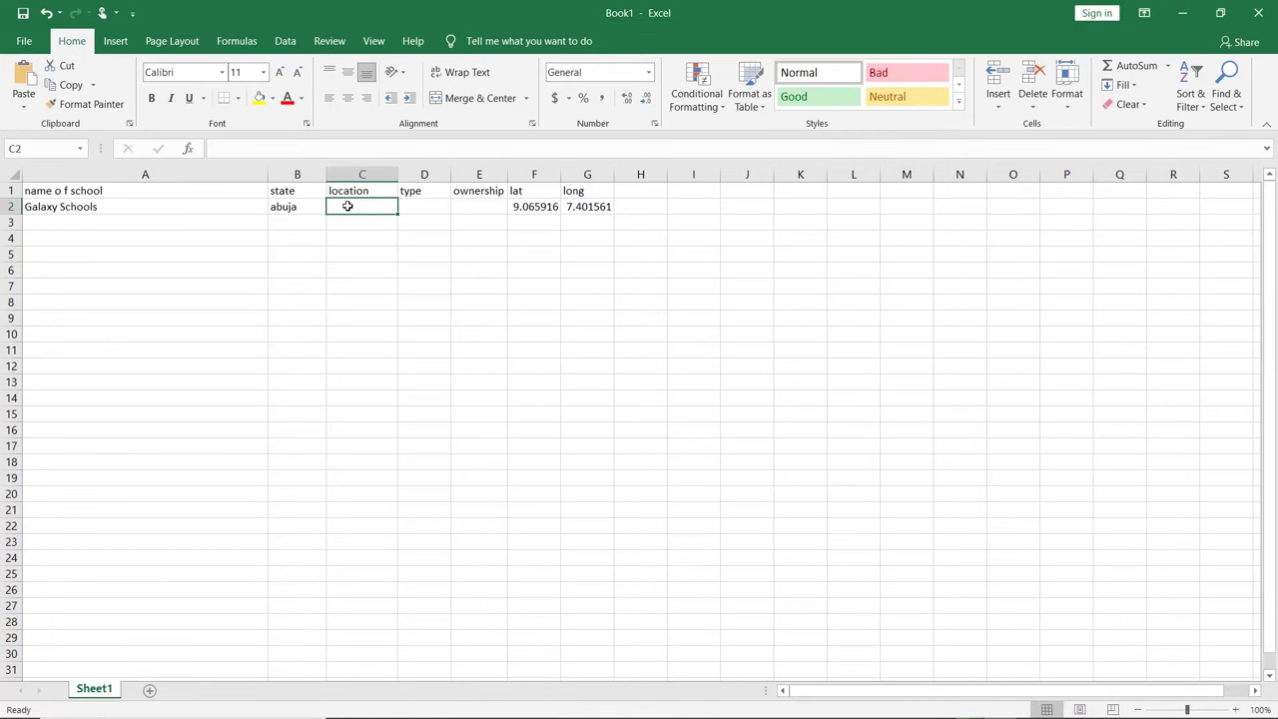
text(Gwarinpa)
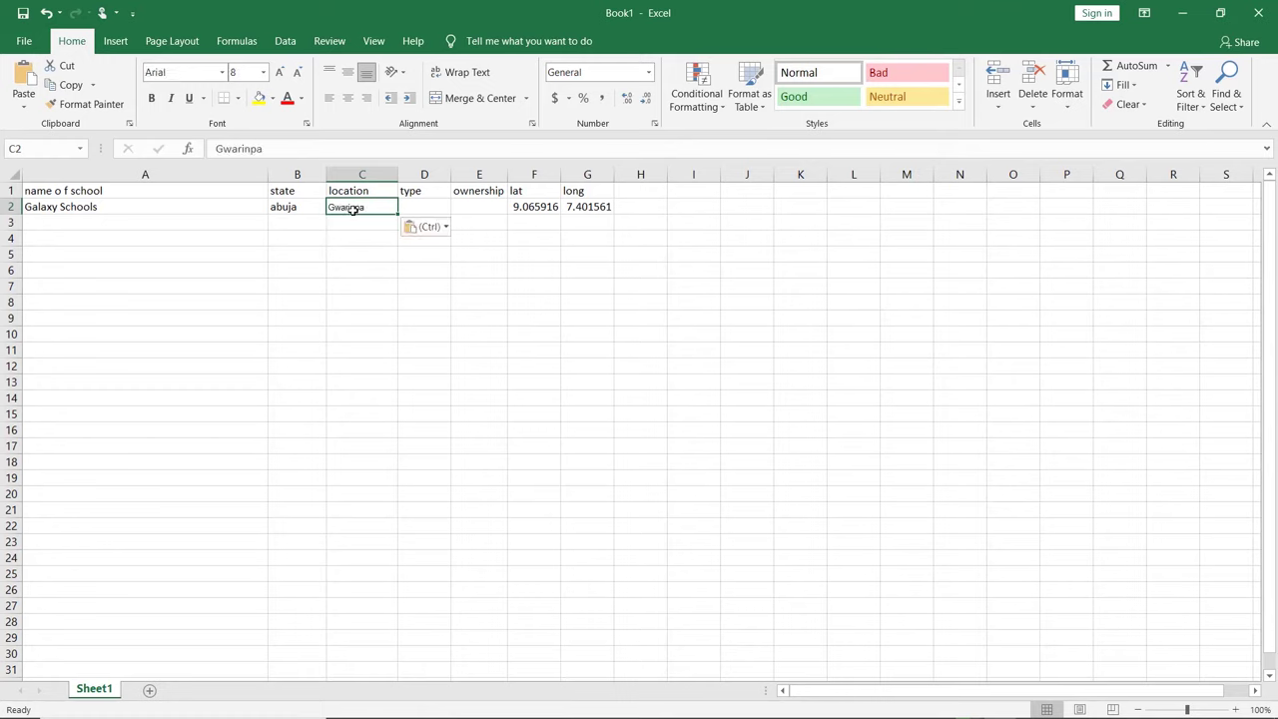
Step: Enter private as the ownership and pri/sec as the type of Galaxy Schools in row 2, finishing with cell A3 selected
click(415, 204)
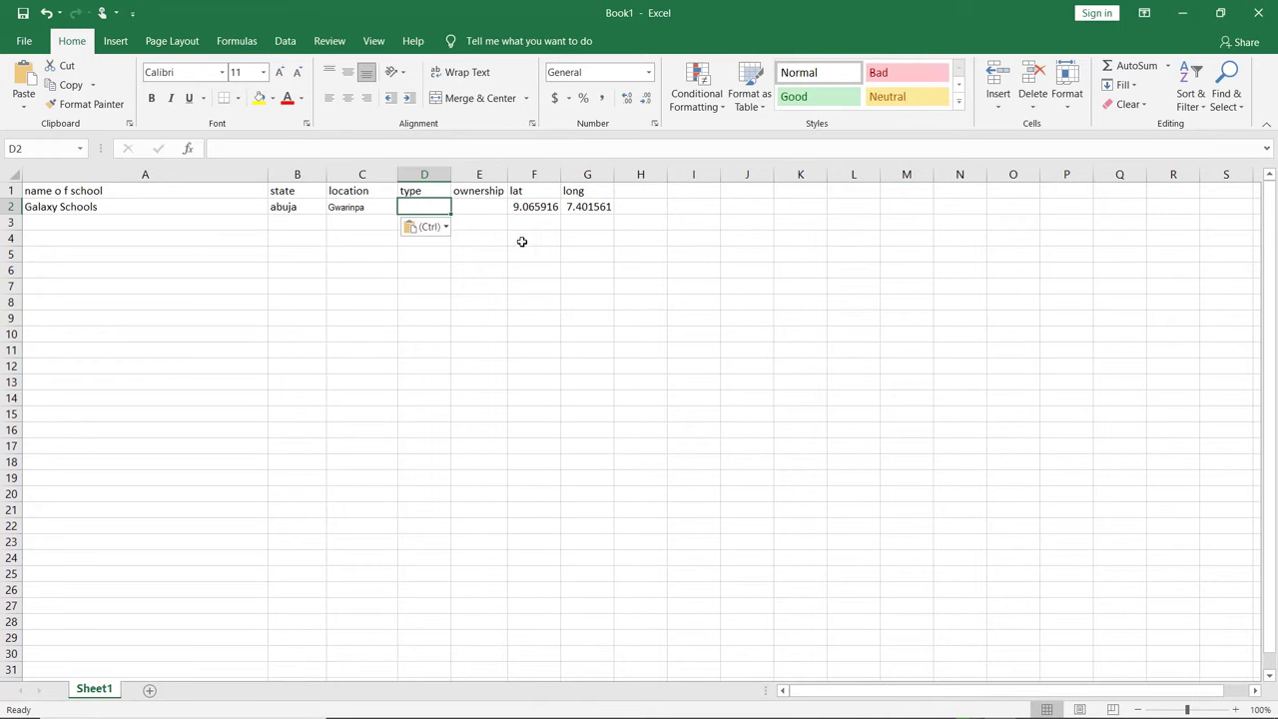
click(481, 210)
text(p)
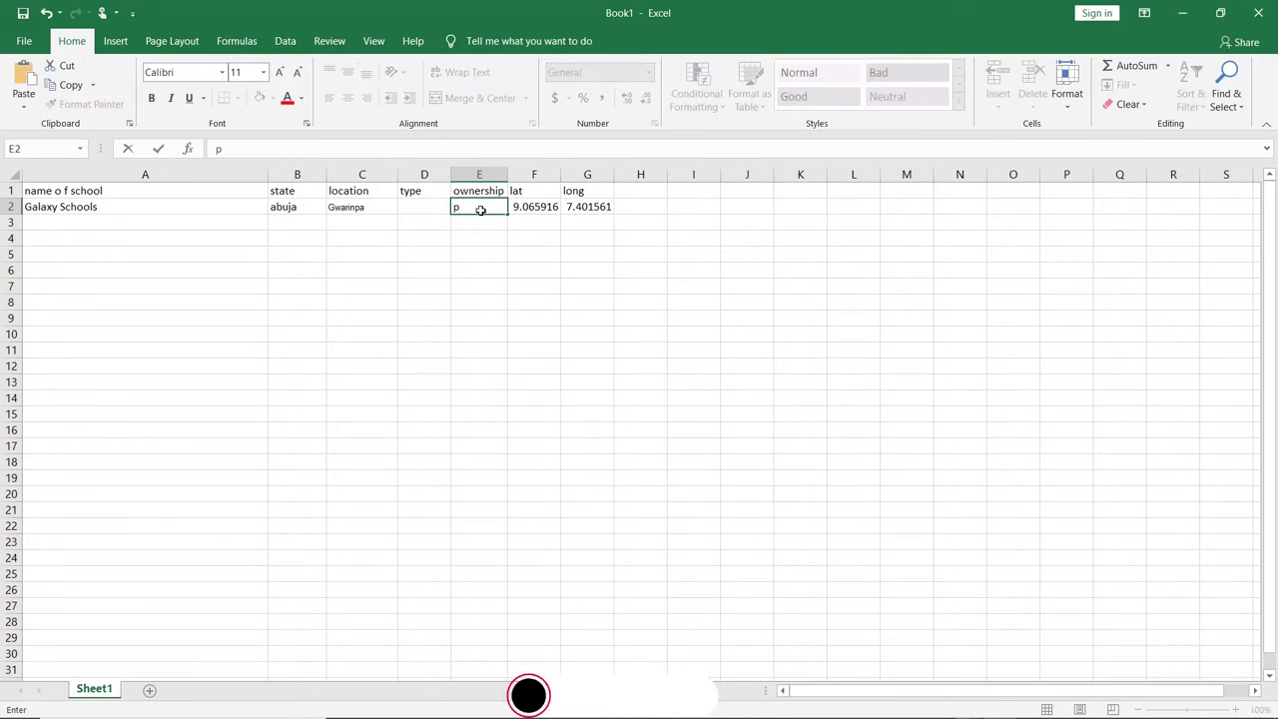
text(riv)
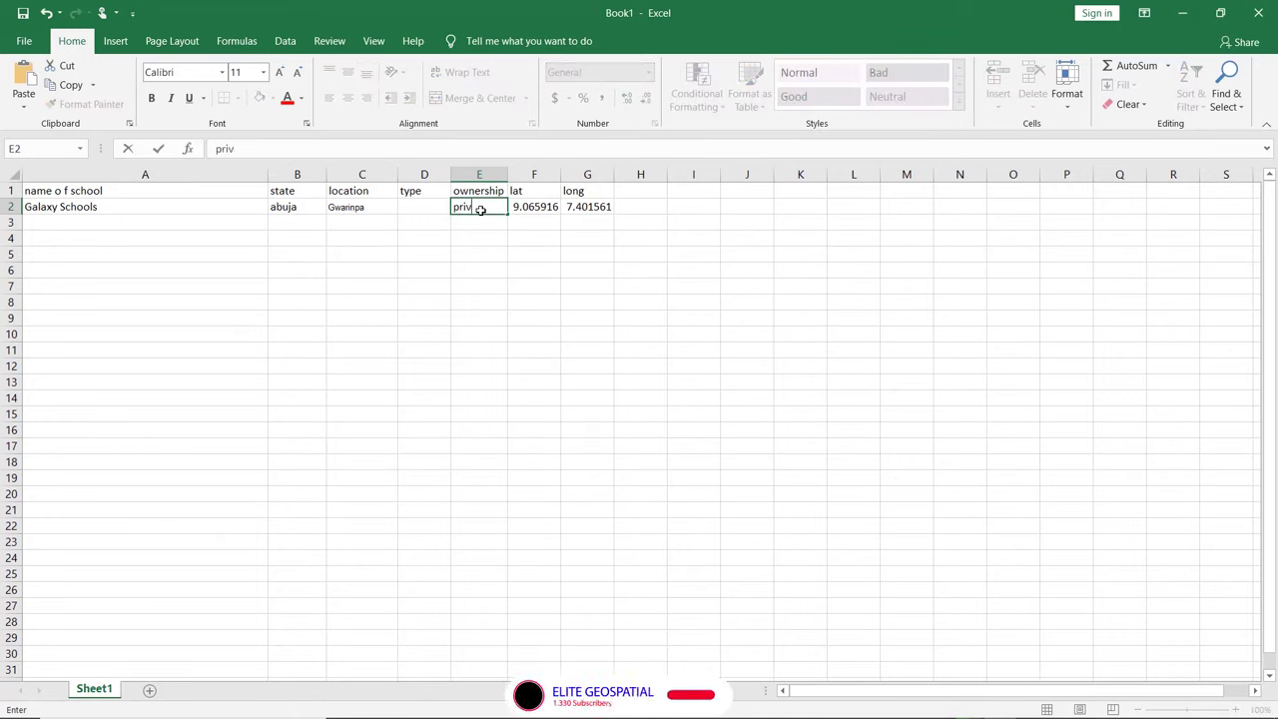
text(ate)
click(406, 207)
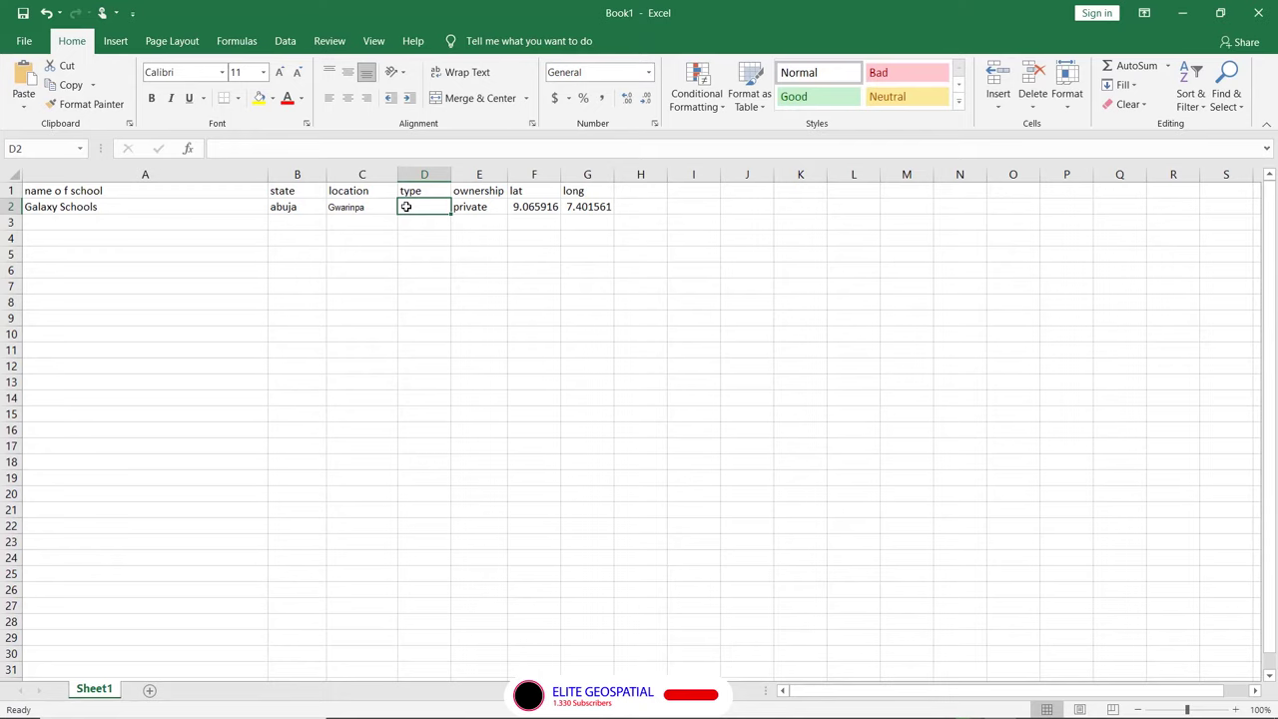
text(pri/sec)
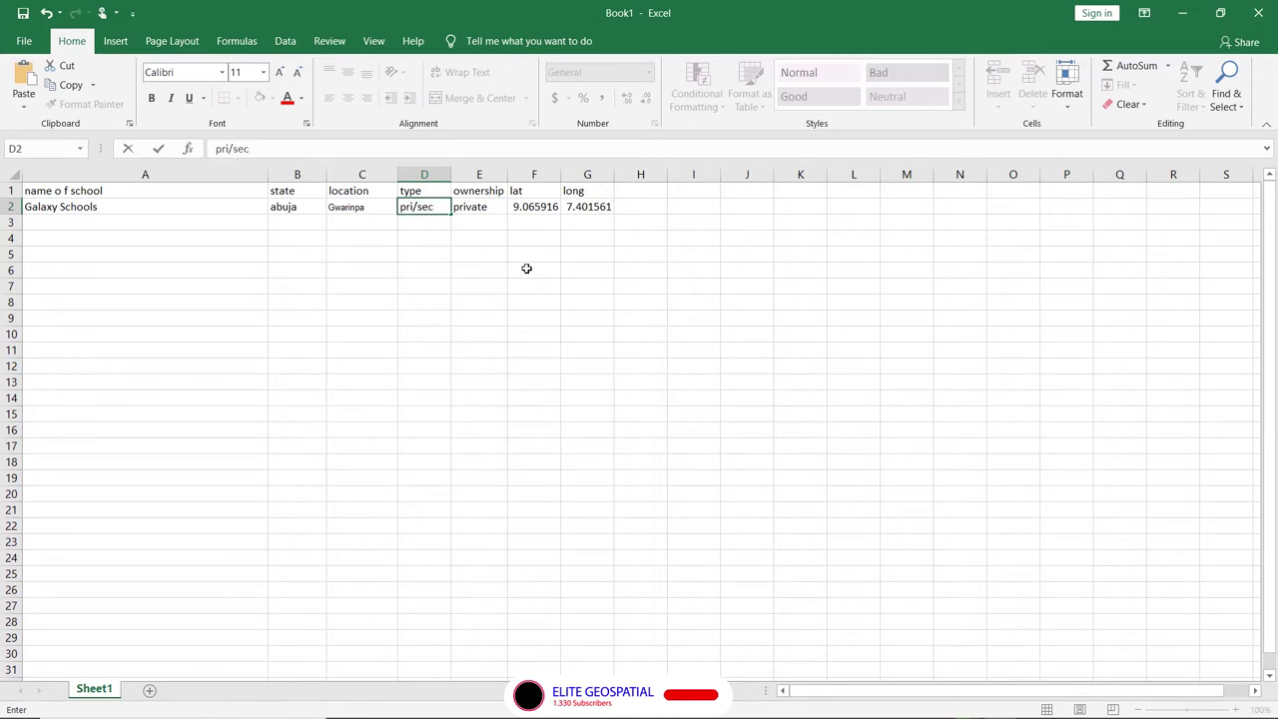
click(480, 223)
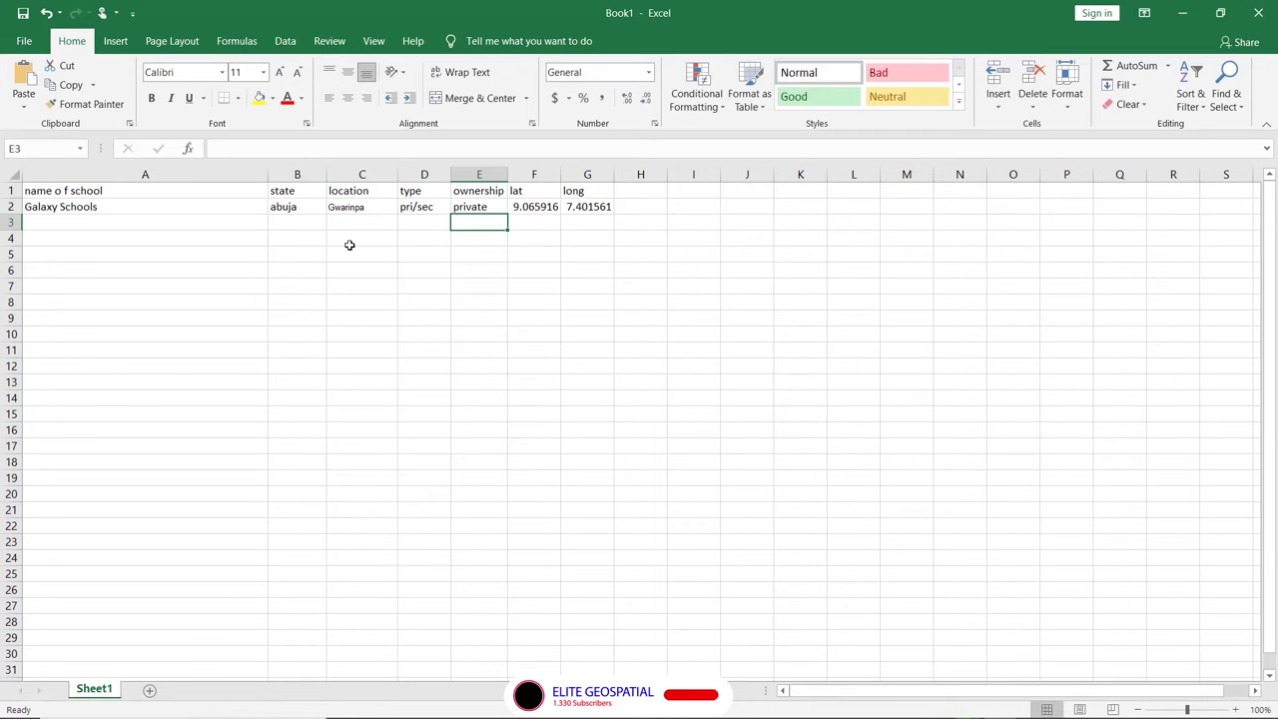
click(87, 222)
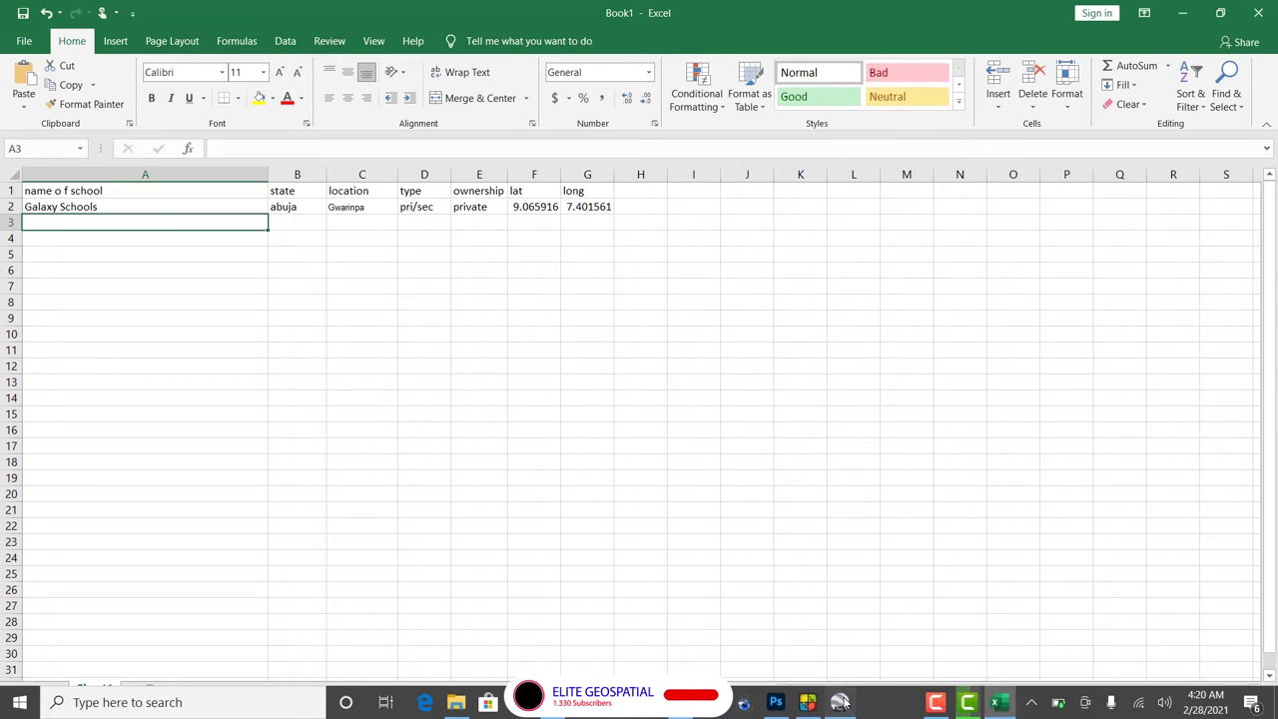
Step: Return to Google Earth Pro, close the Galaxy Schools details and open the details of Starville School on the map
click(840, 702)
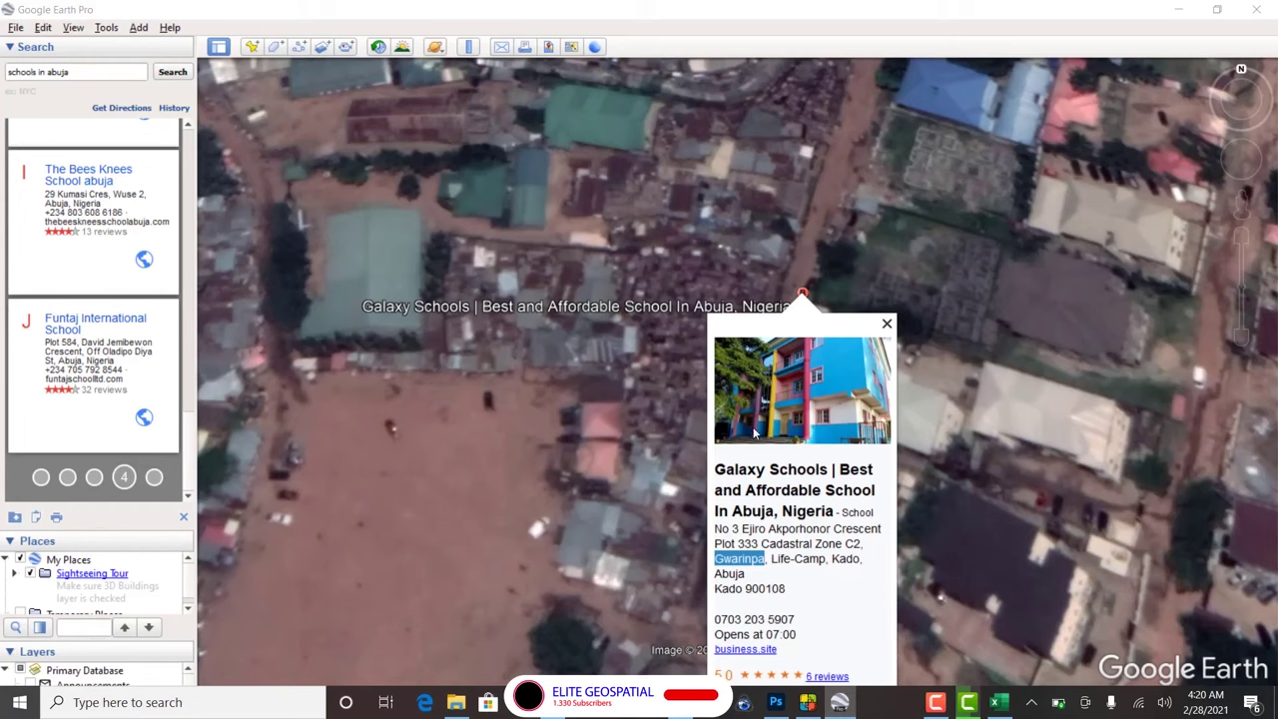
click(887, 326)
scroll(877, 331, down, 4)
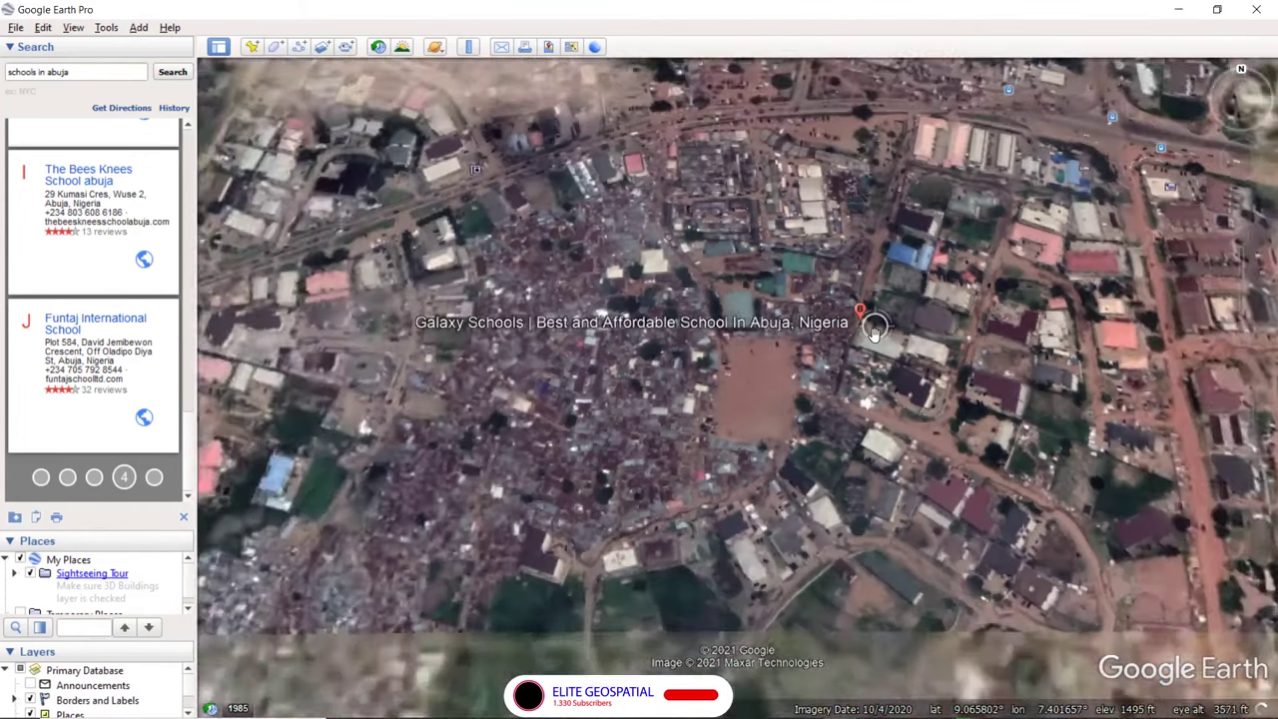
scroll(873, 333, down, 5)
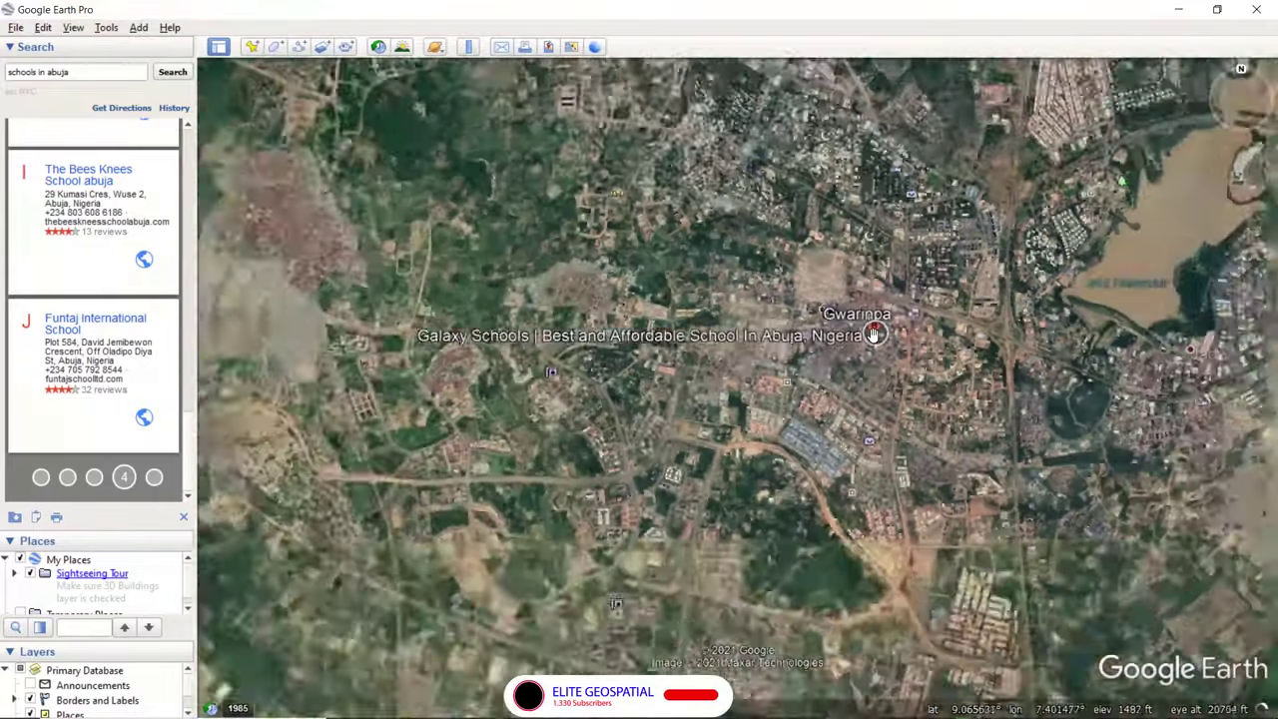
scroll(882, 327, down, 1)
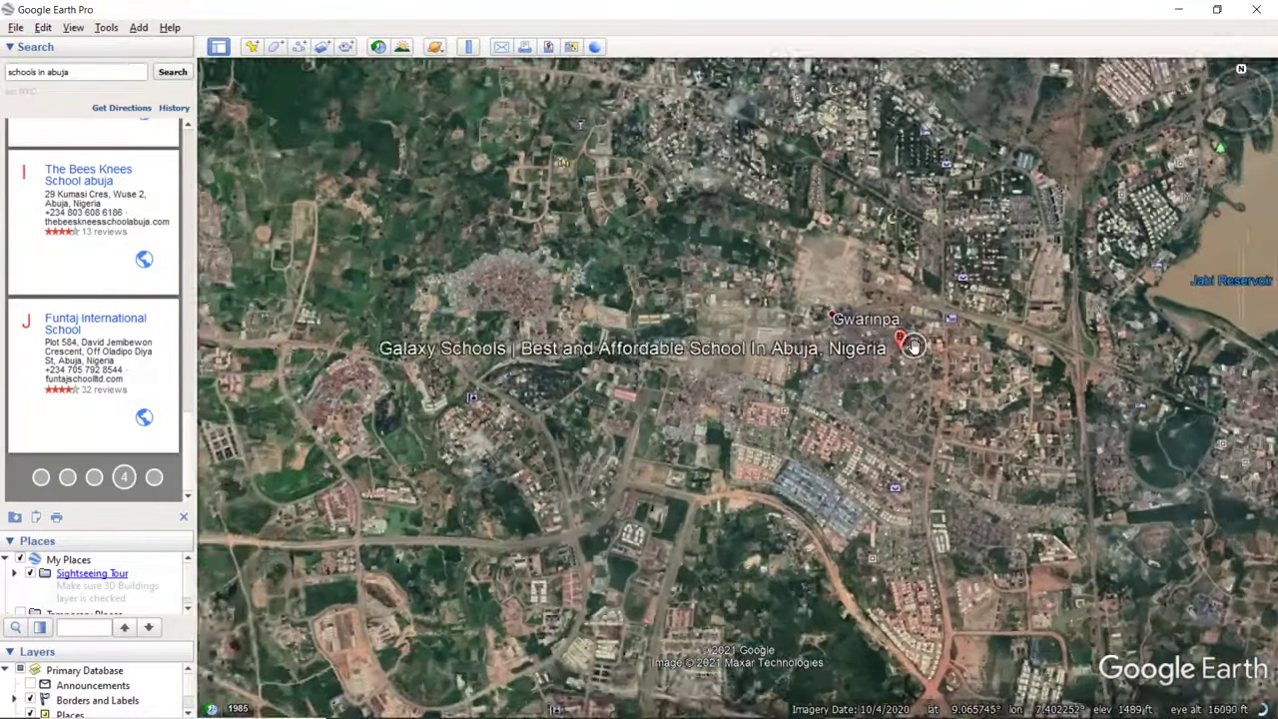
scroll(914, 346, down, 3)
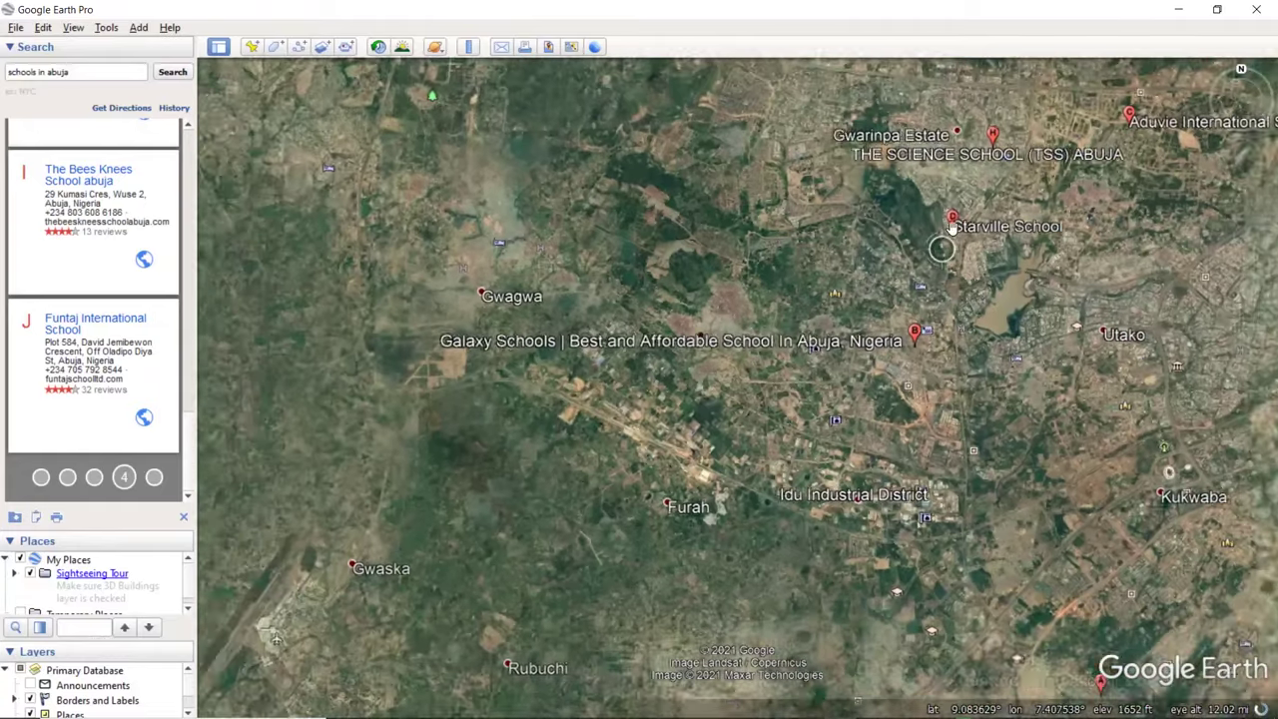
scroll(961, 202, up, 5)
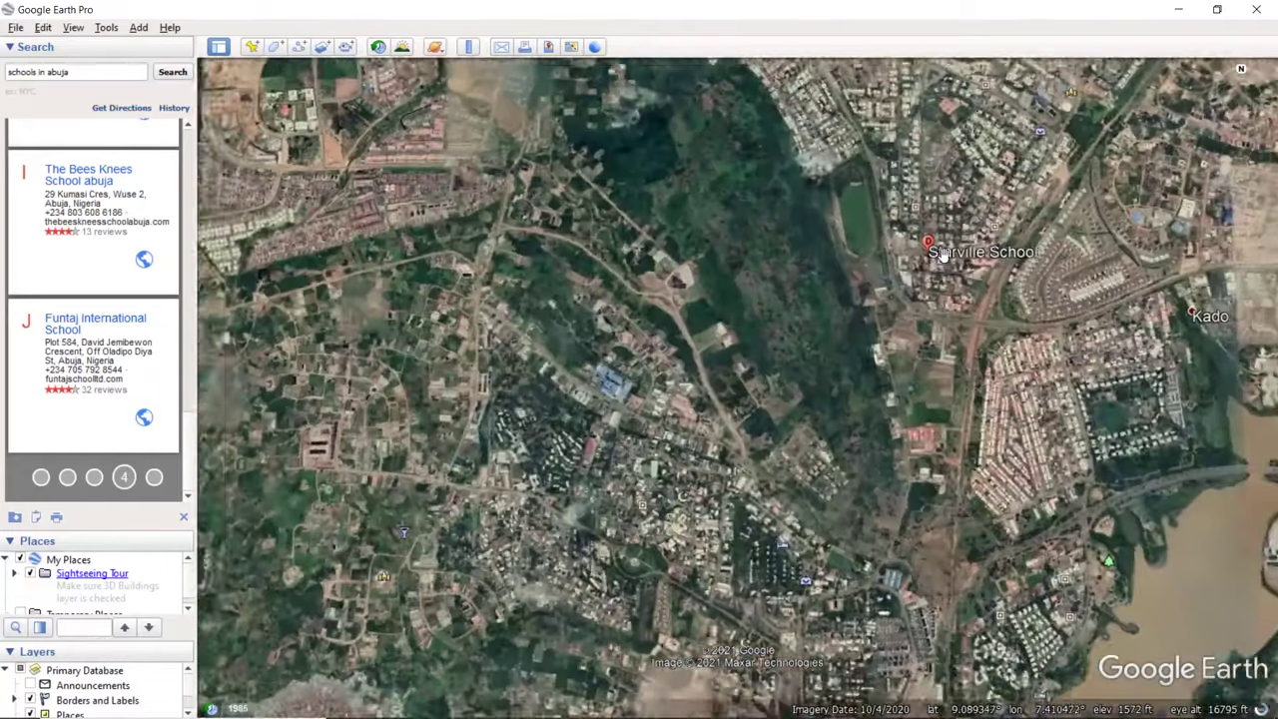
scroll(941, 249, up, 3)
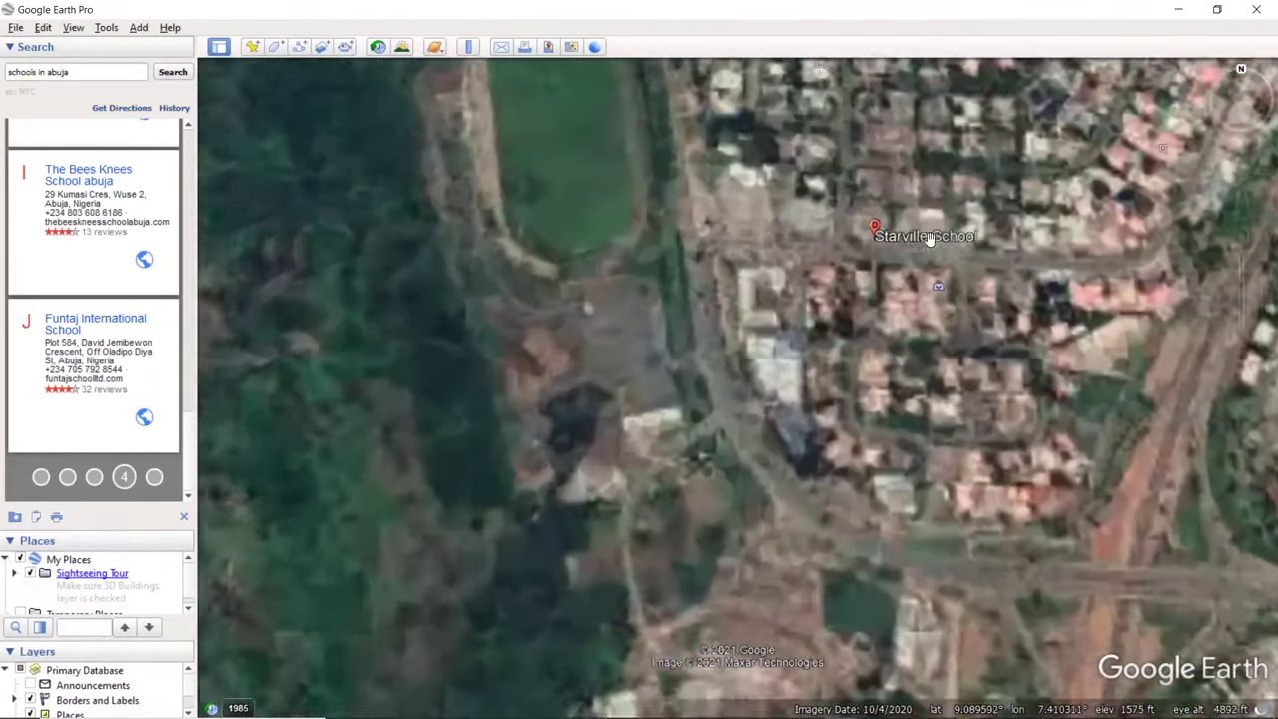
scroll(839, 225, up, 2)
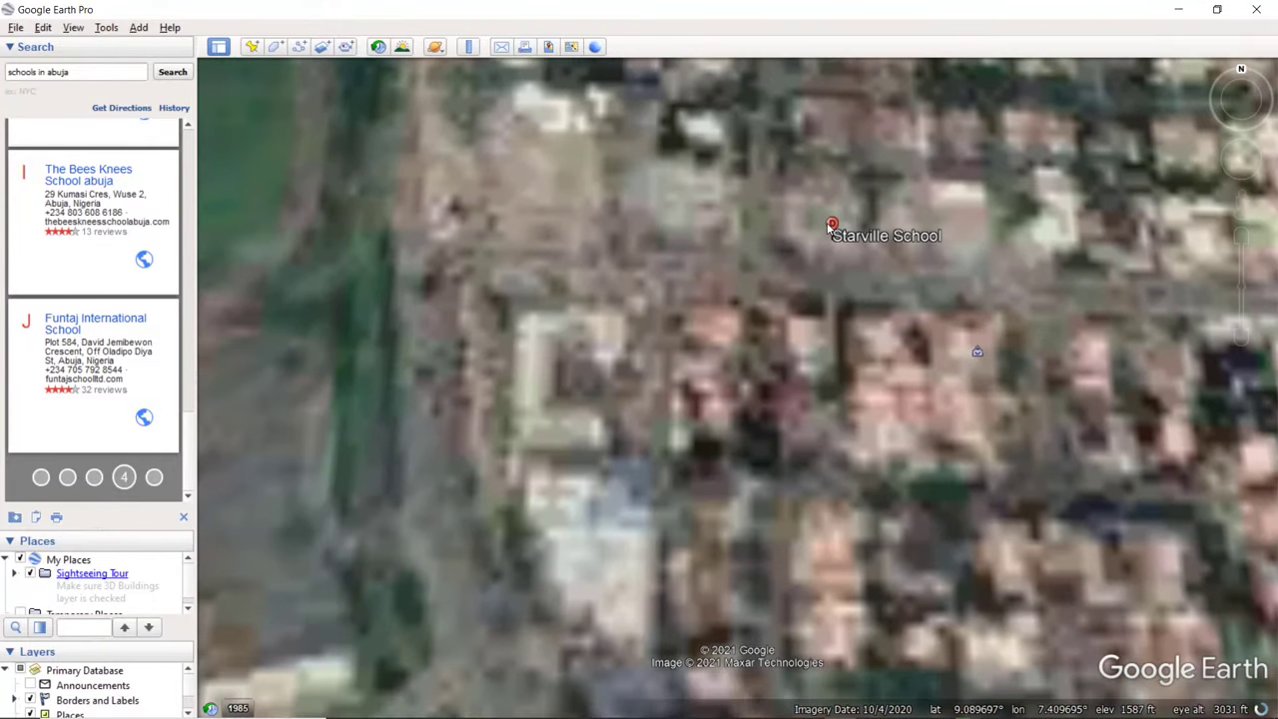
click(831, 224)
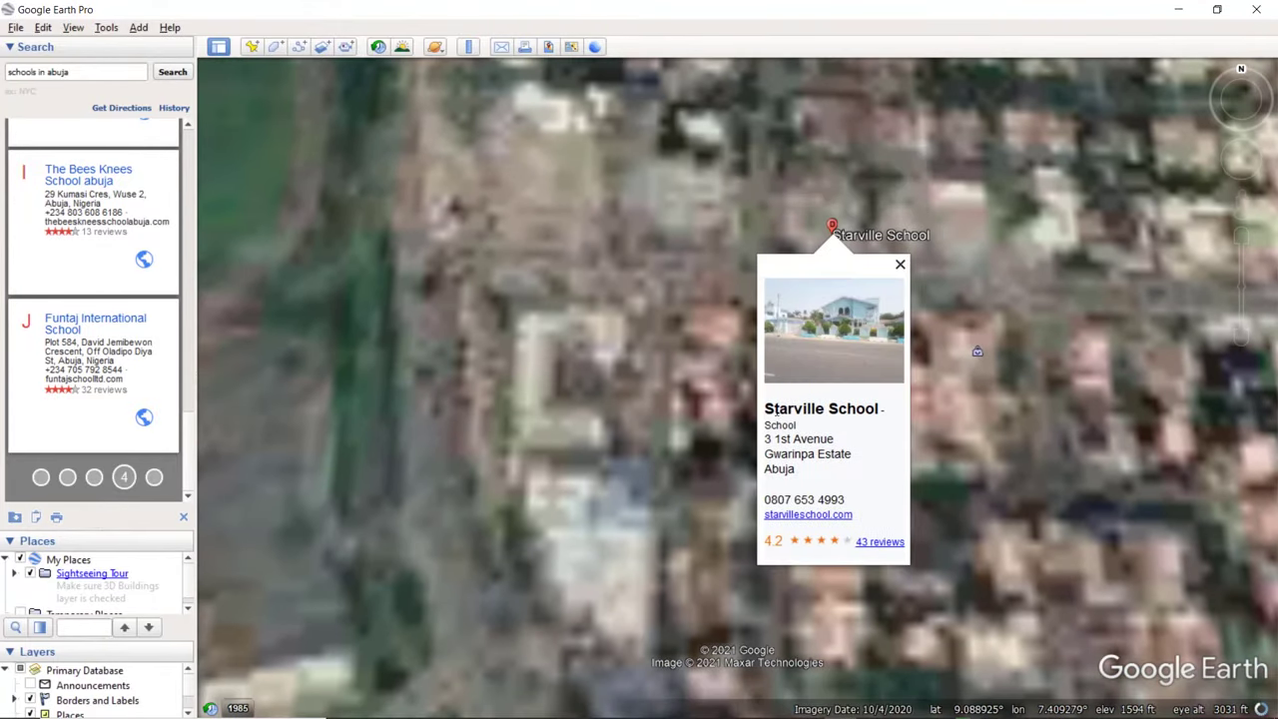
Step: Copy the name Starville School from its details into Excel cell A3, matching the destination formatting
drag(765, 409, 878, 410)
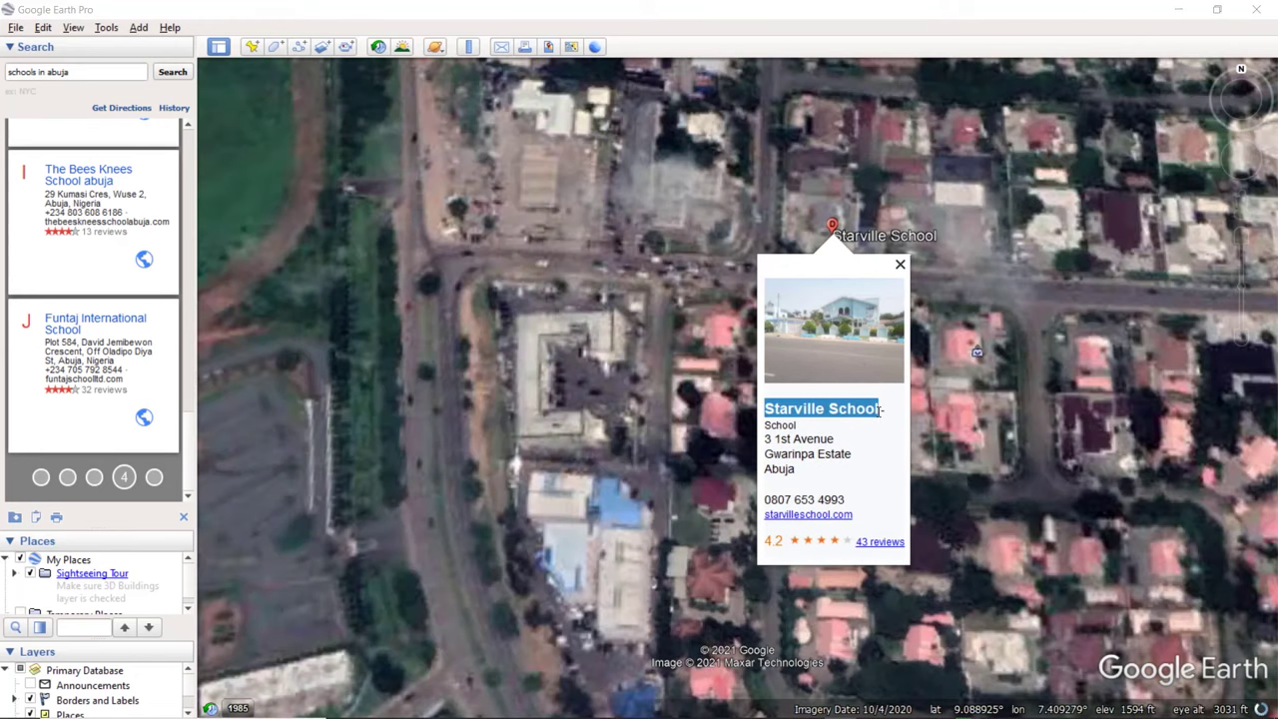
right_click(862, 409)
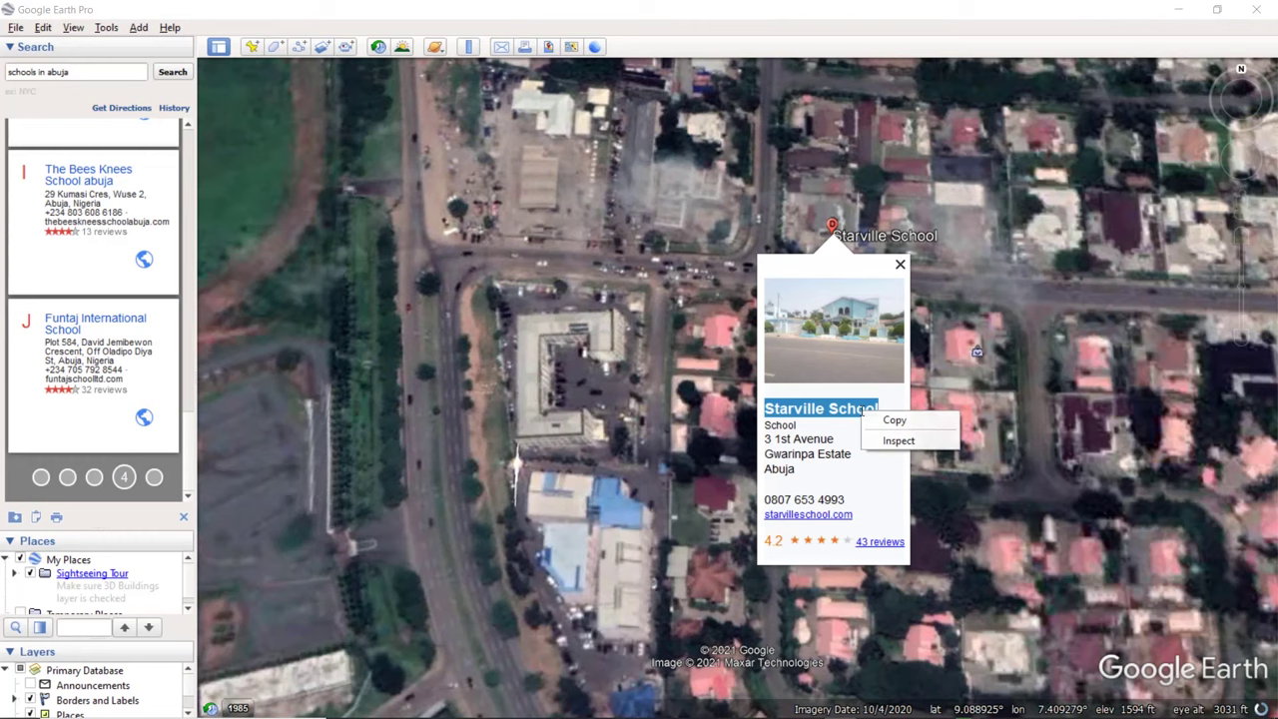
click(893, 419)
mouse_move(988, 710)
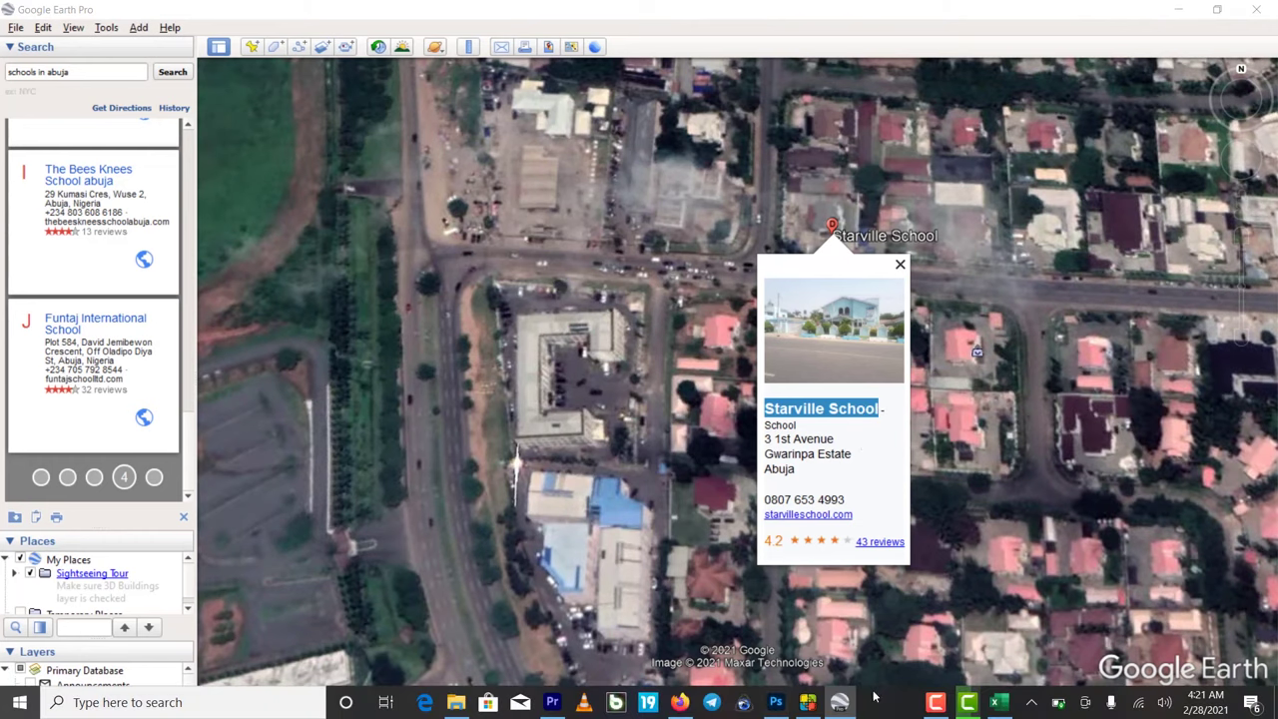
click(996, 705)
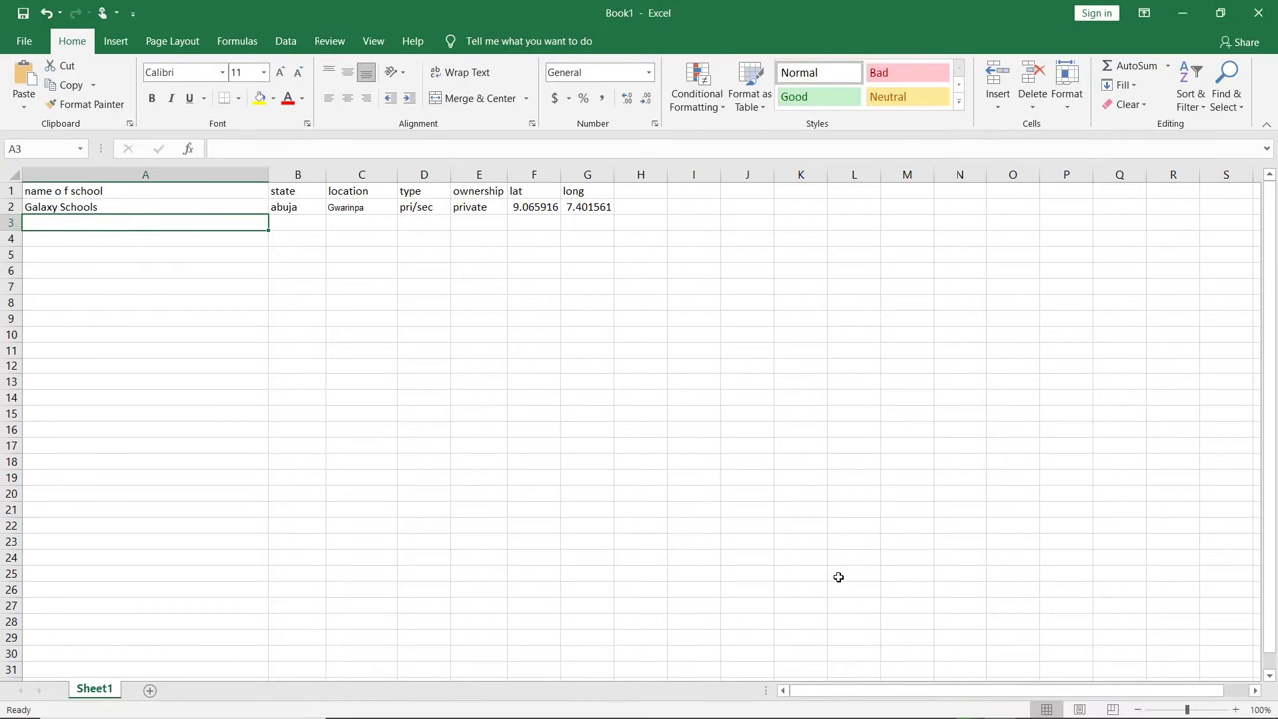
key(ctrl+v)
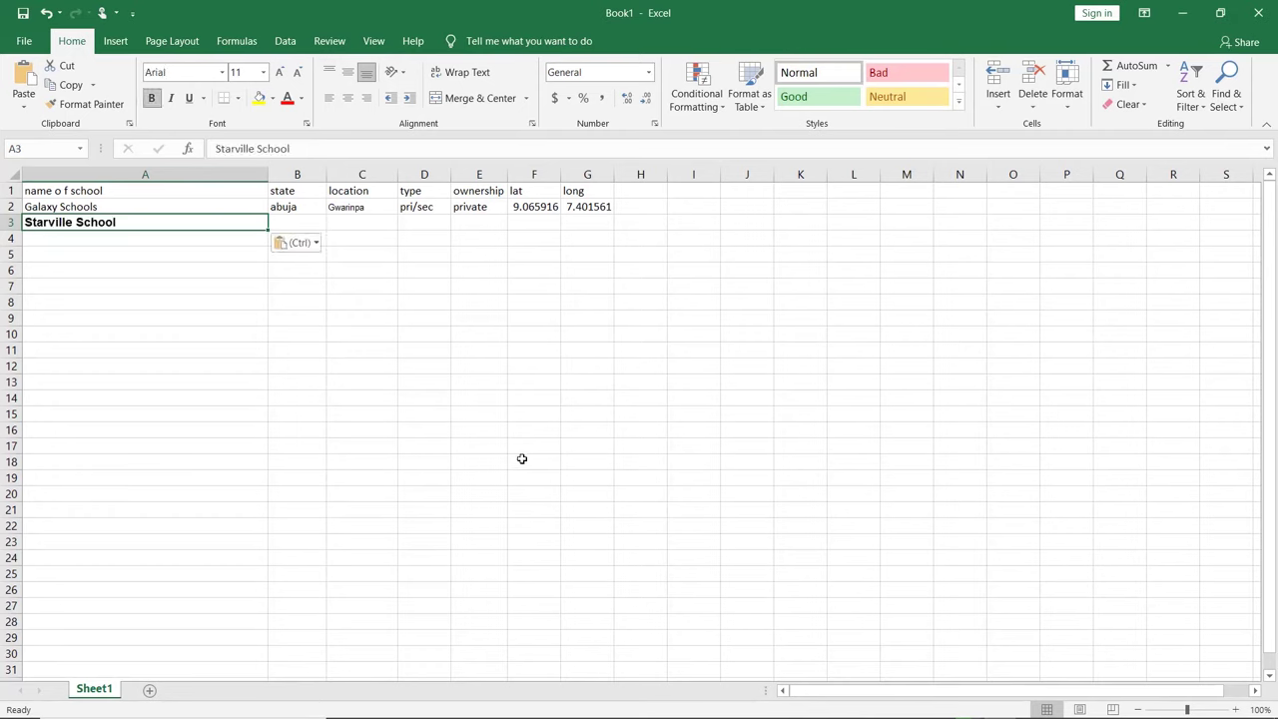
click(306, 244)
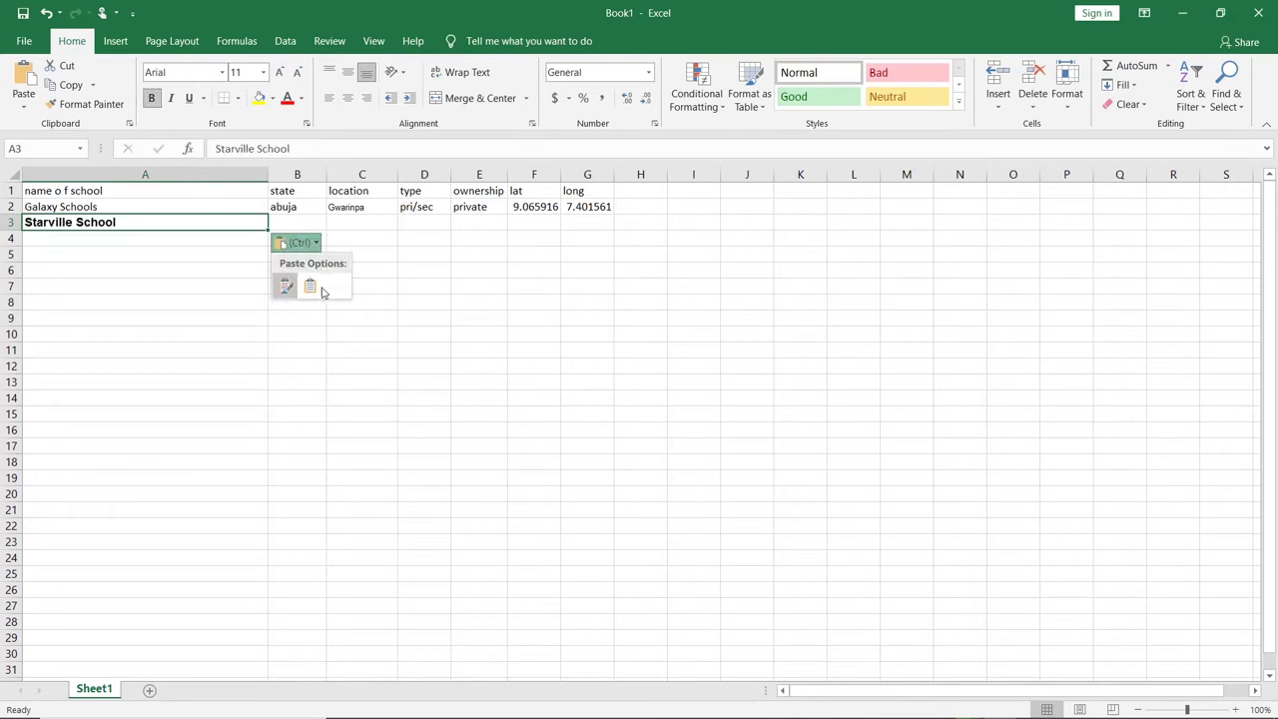
click(312, 288)
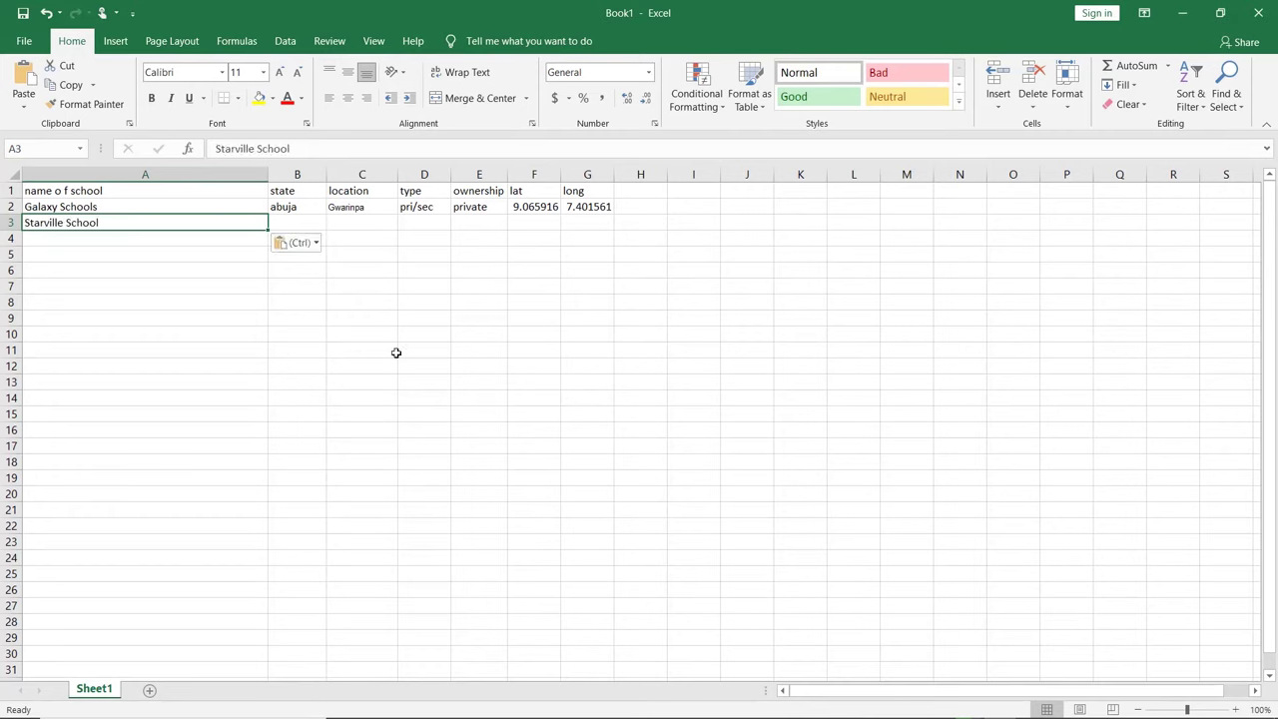
Step: Enter abuja as the state and Gwarinpa as the location of Starville School in row 3
click(287, 219)
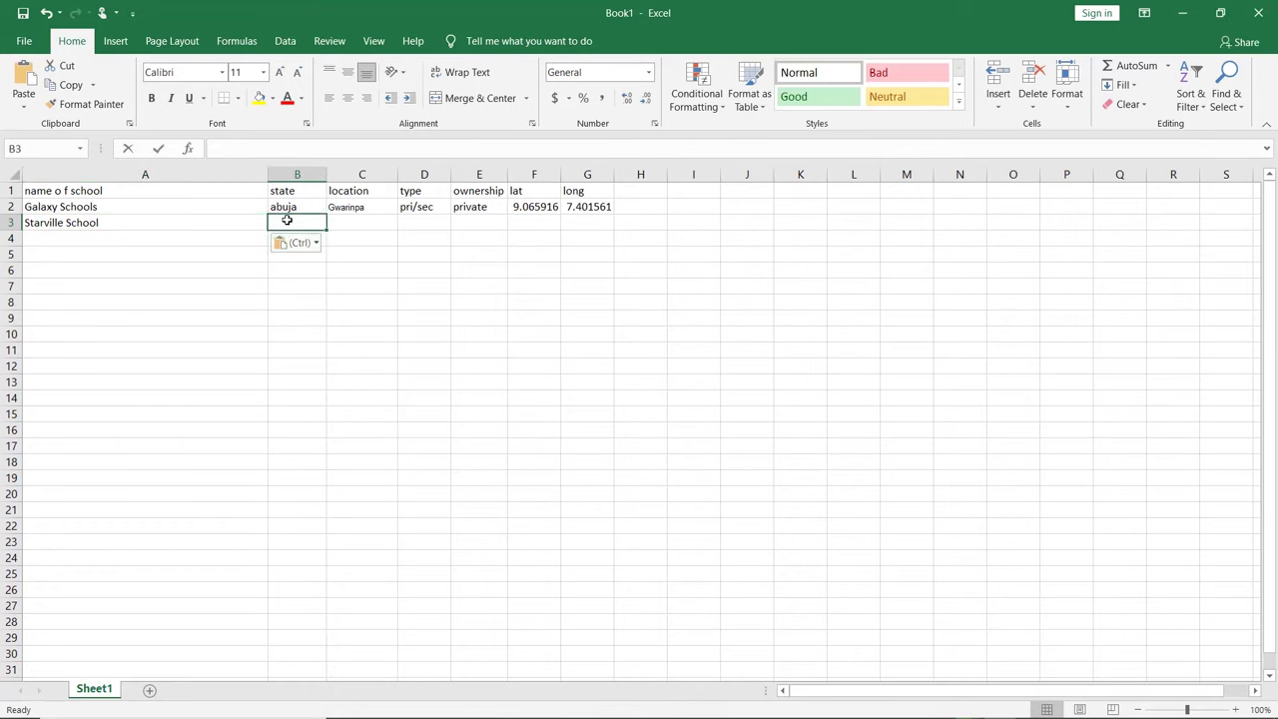
text(abuja)
click(357, 226)
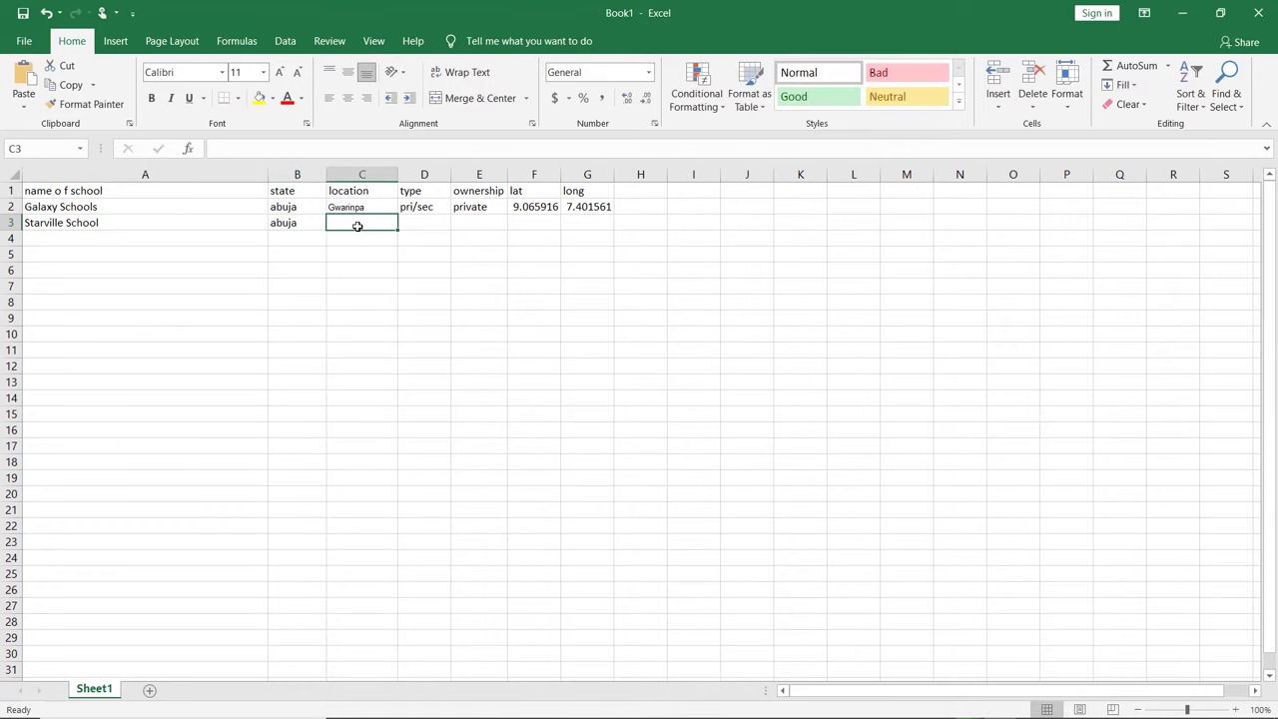
text(gwarinpa)
Step: Enter pri/sec as the type and private as the ownership of Starville School, finishing with cell F3 selected
click(411, 225)
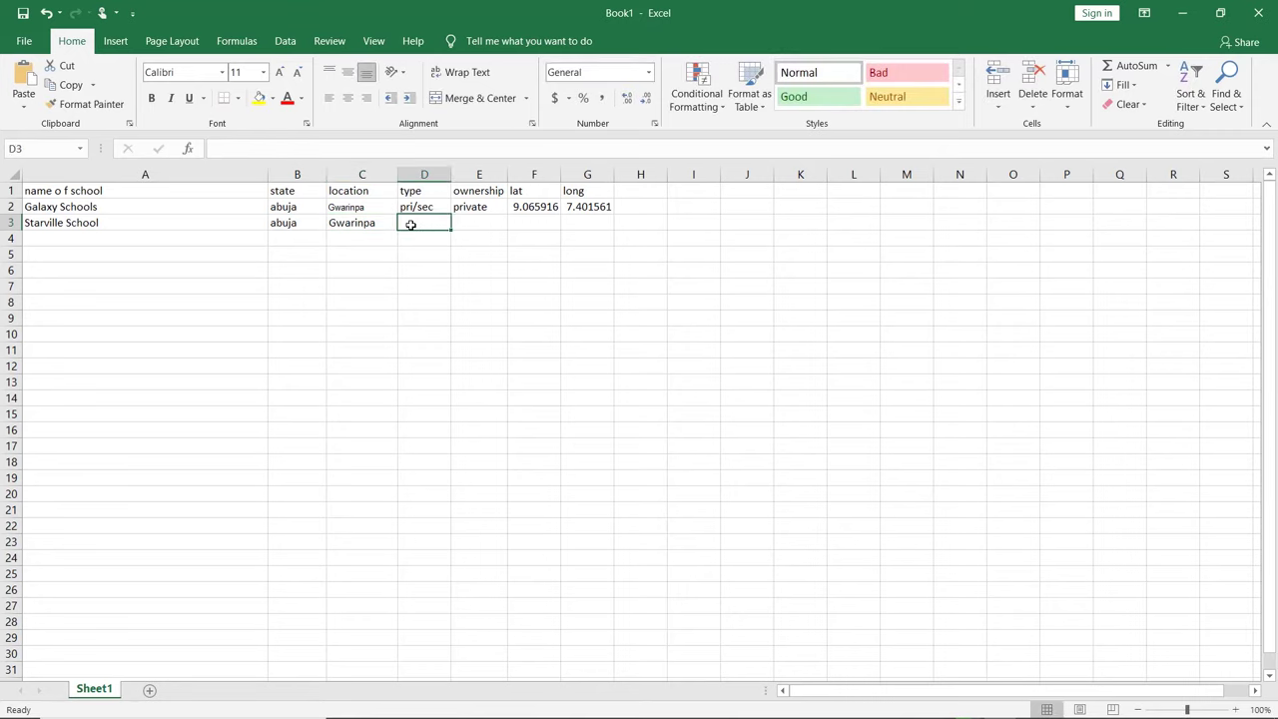
text(pri/sec)
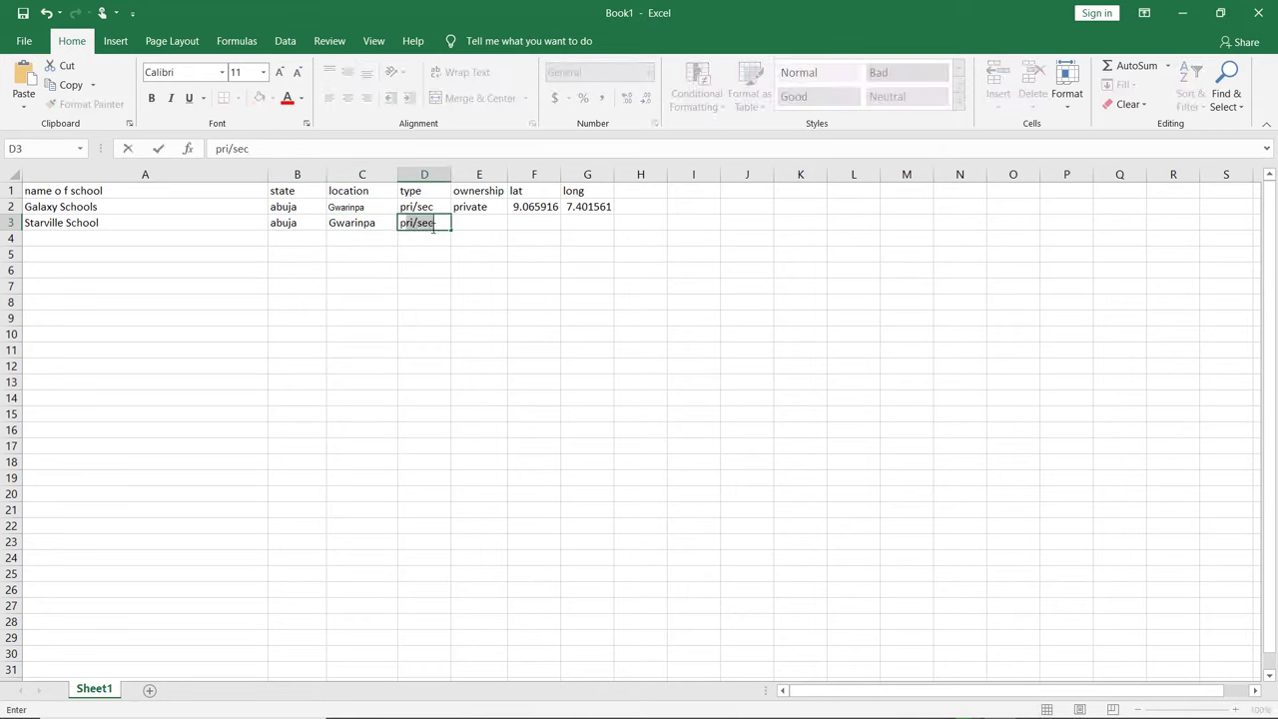
click(461, 223)
text(private)
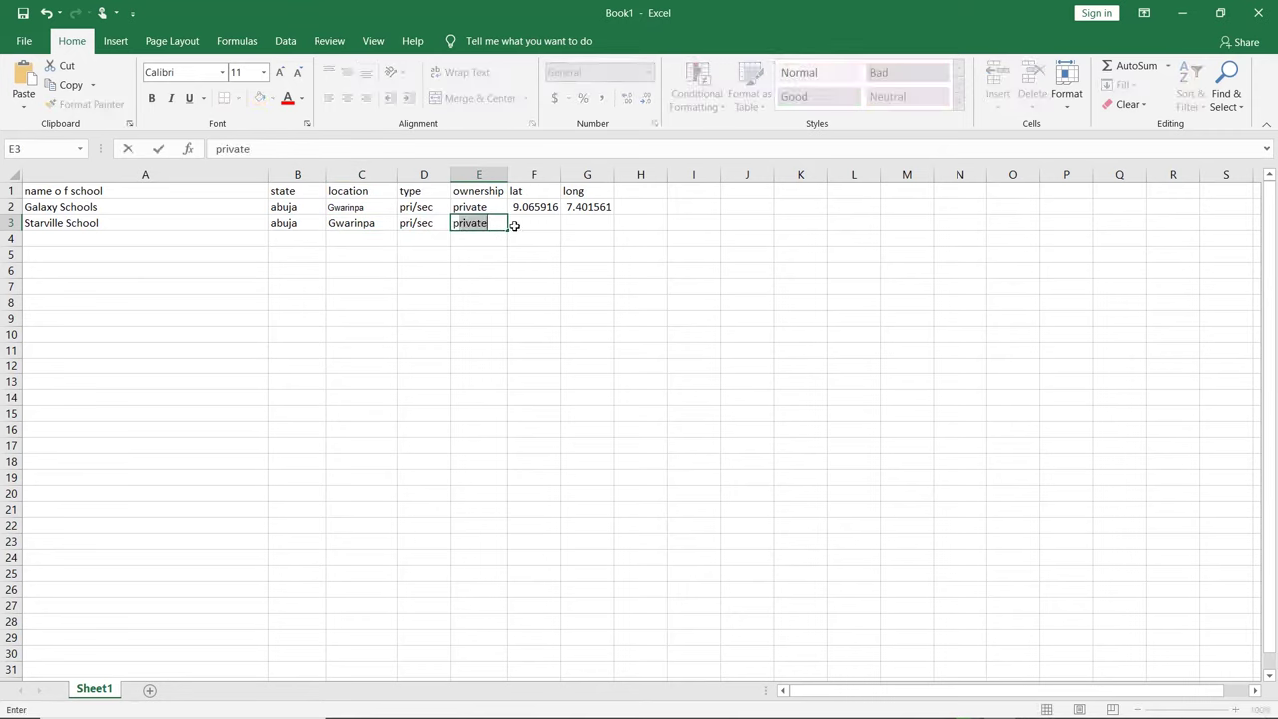
click(530, 225)
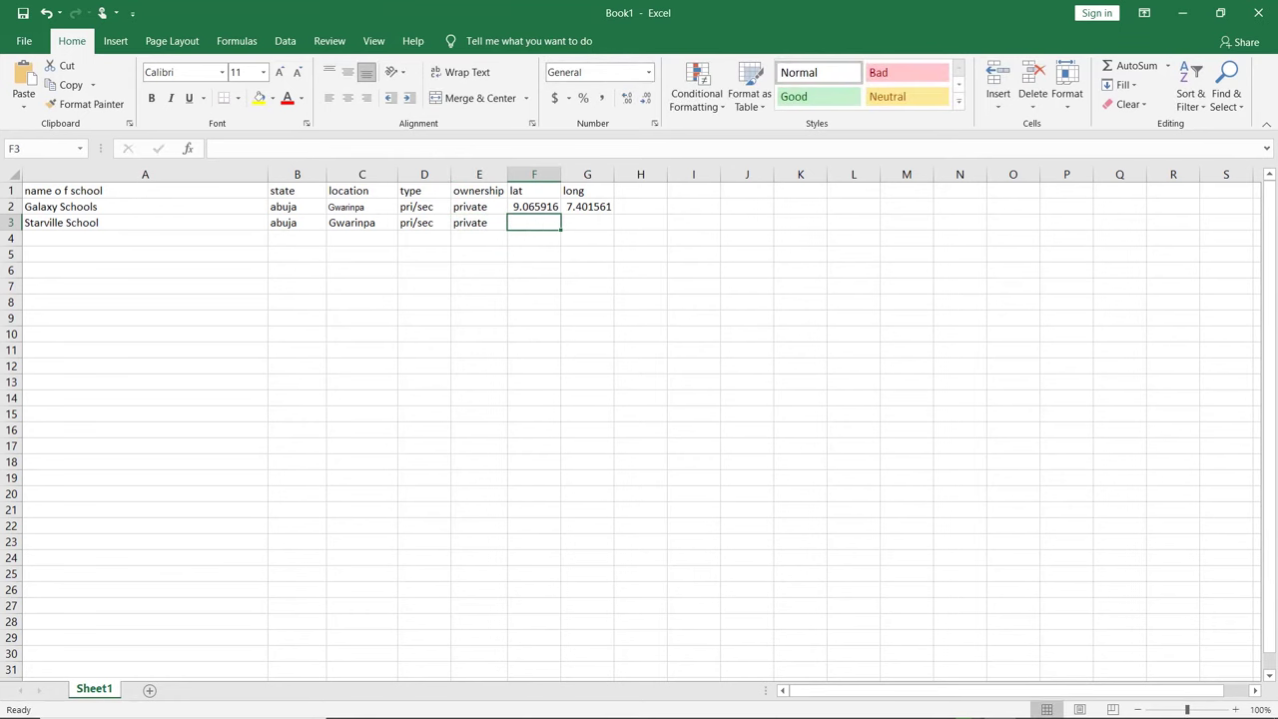
Step: Switch to Google Earth Pro, close the Starville School details and position a new placemark on the school's marker
click(839, 703)
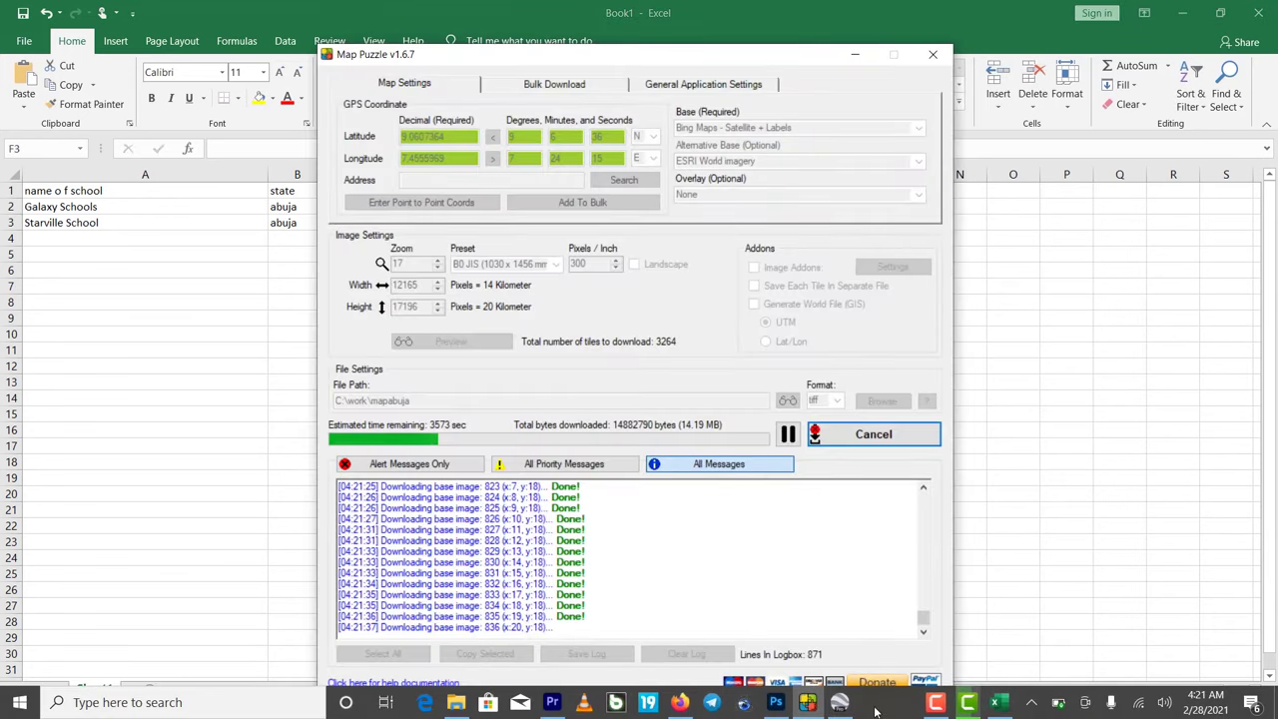
click(841, 703)
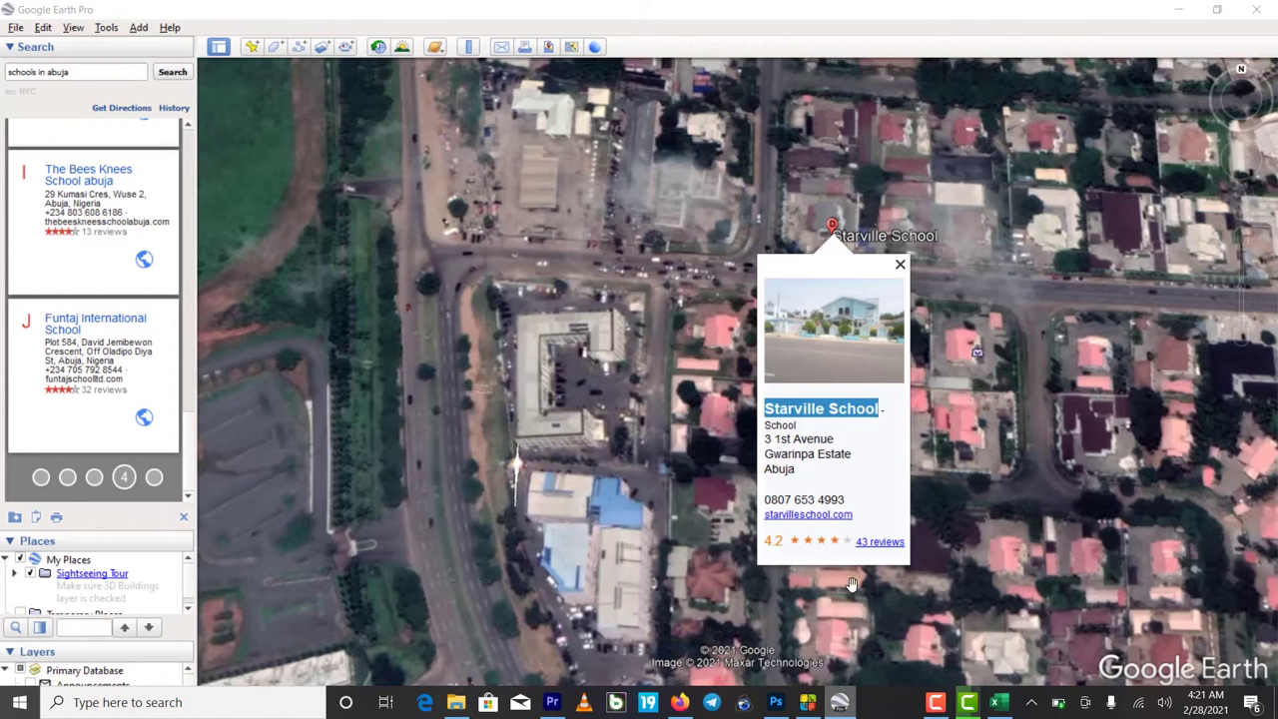
click(900, 264)
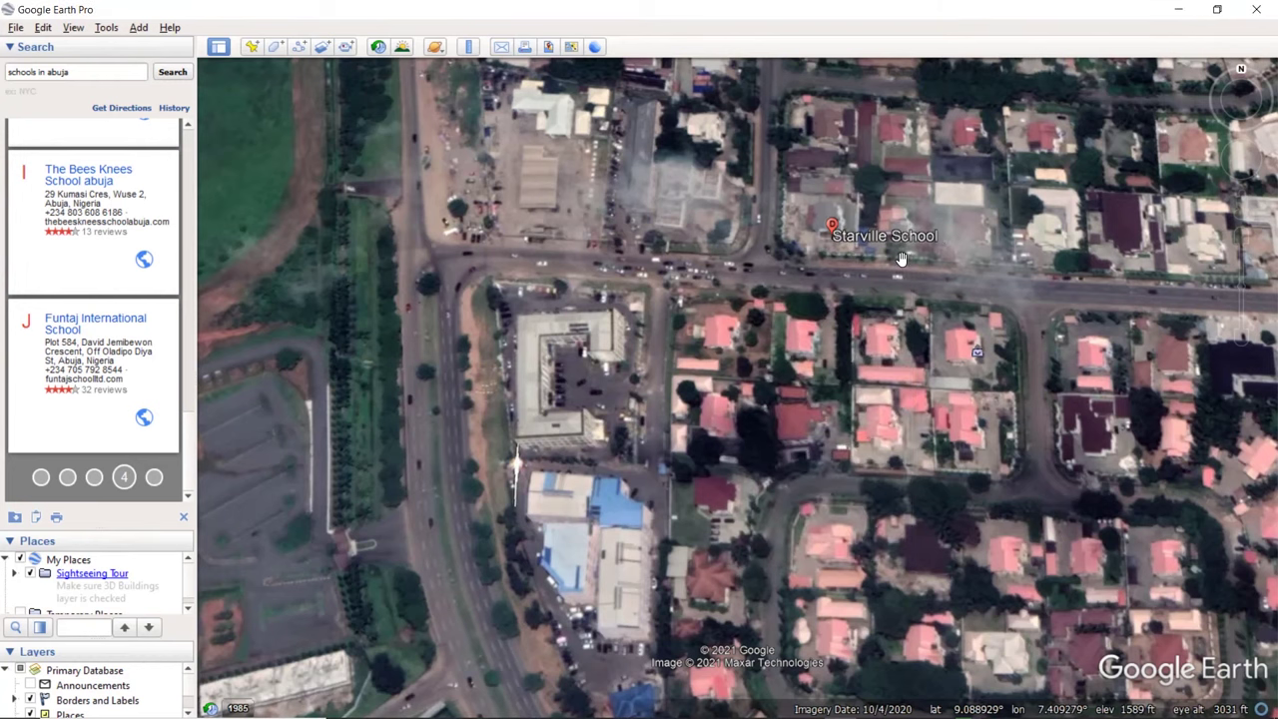
scroll(837, 215, up, 2)
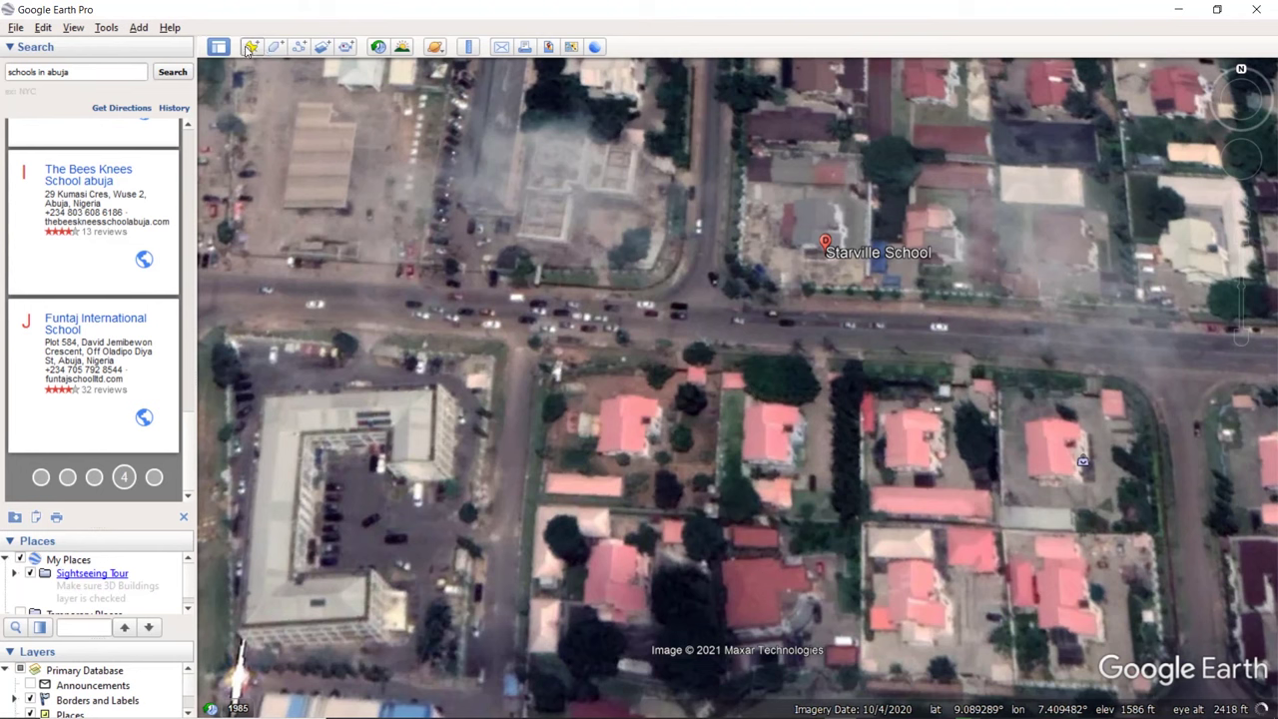
click(252, 47)
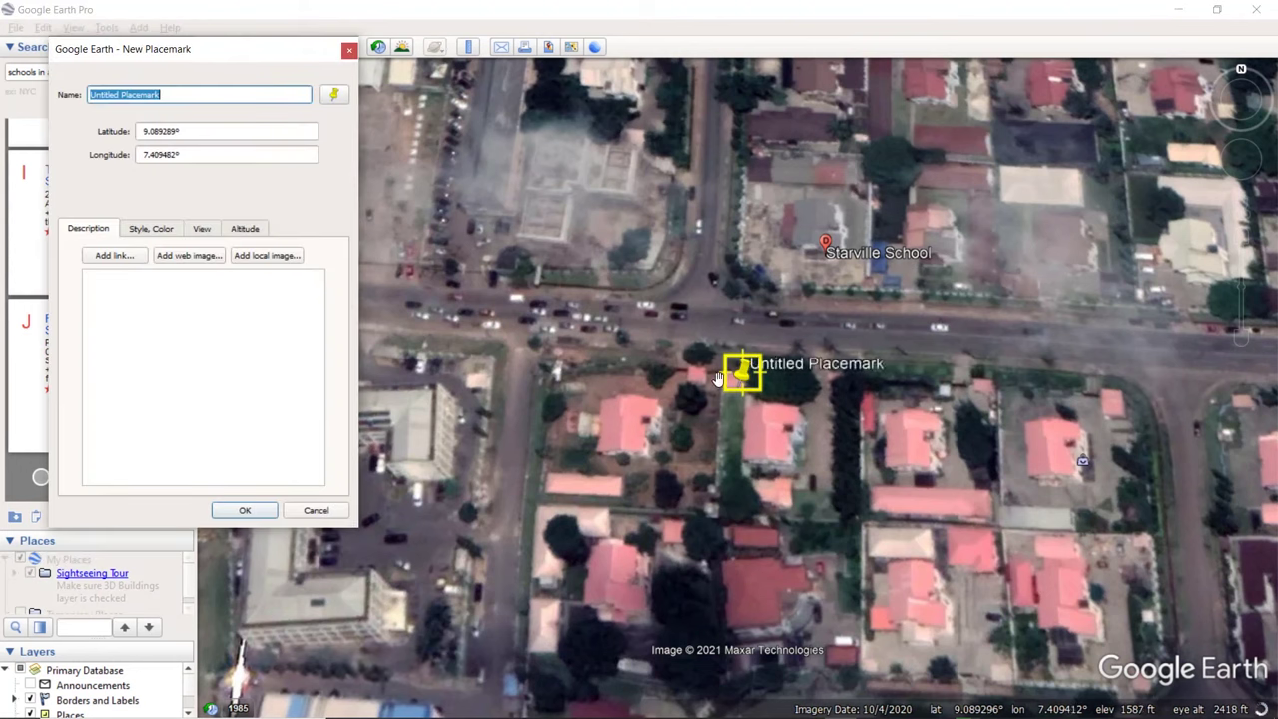
drag(747, 366, 821, 251)
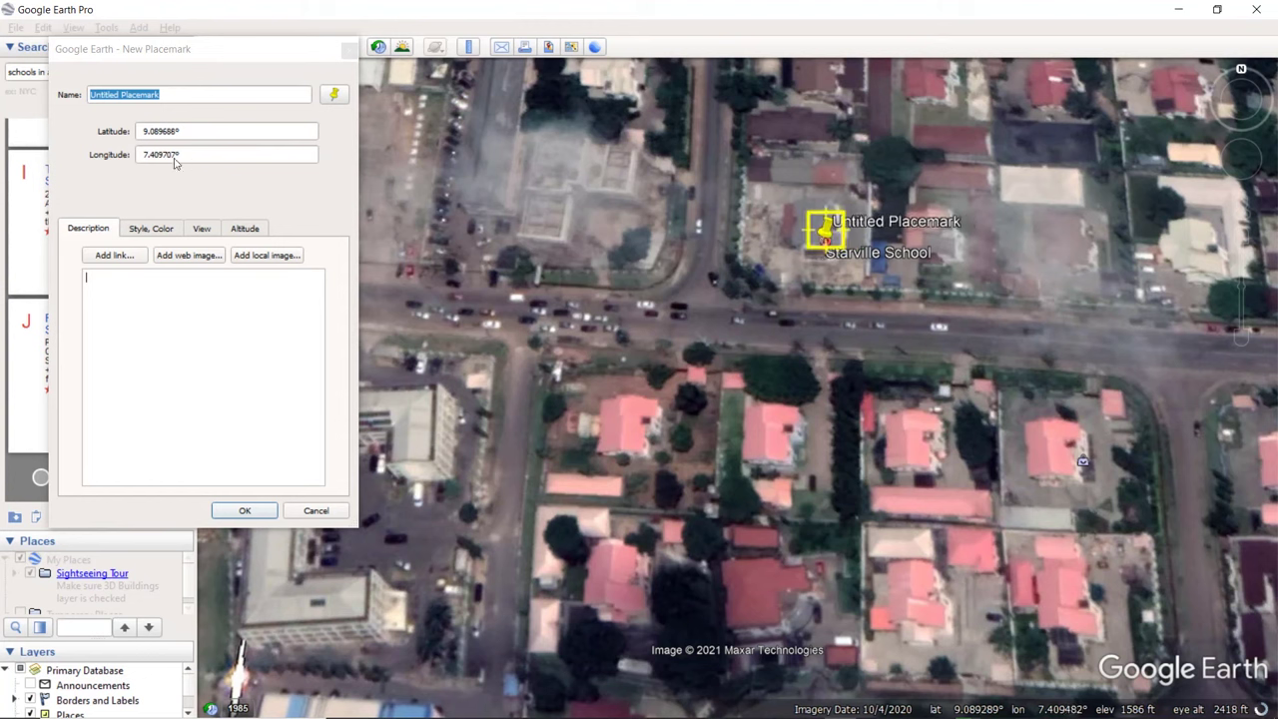
Step: Copy the placemark's latitude 9.089688, without the degree sign, into Excel cell F3
drag(139, 131, 172, 142)
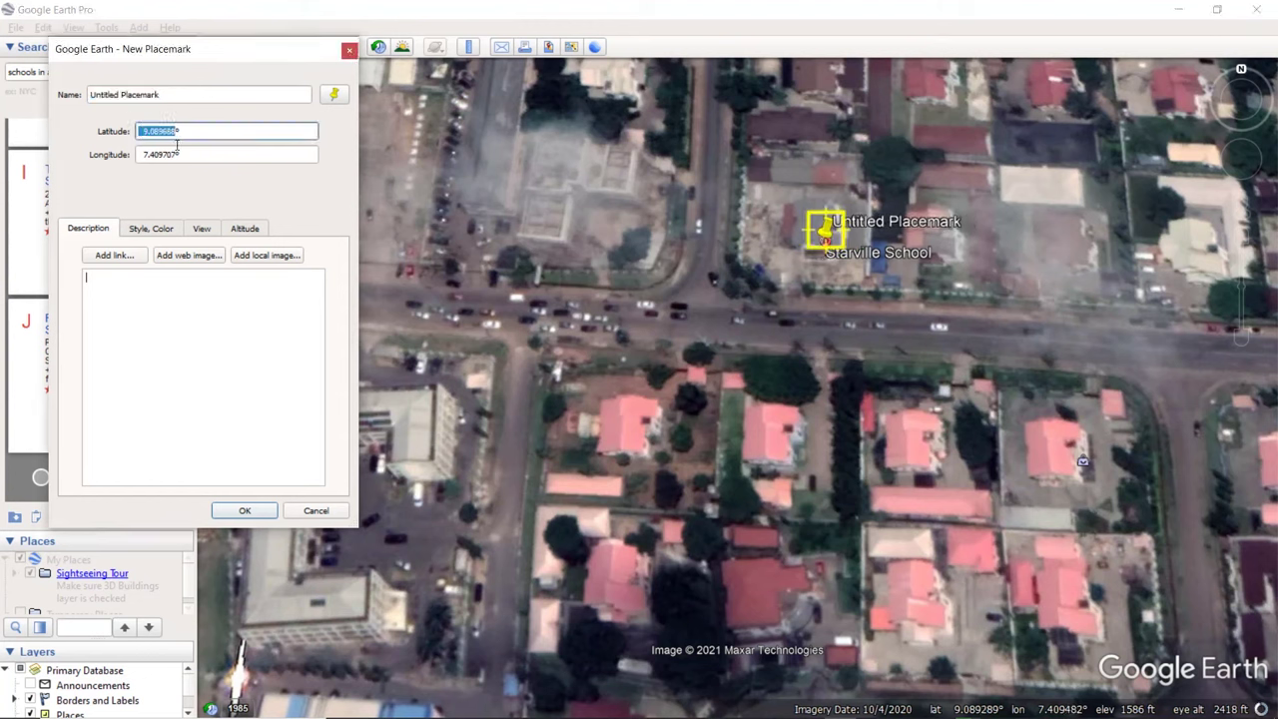
mouse_move(640, 716)
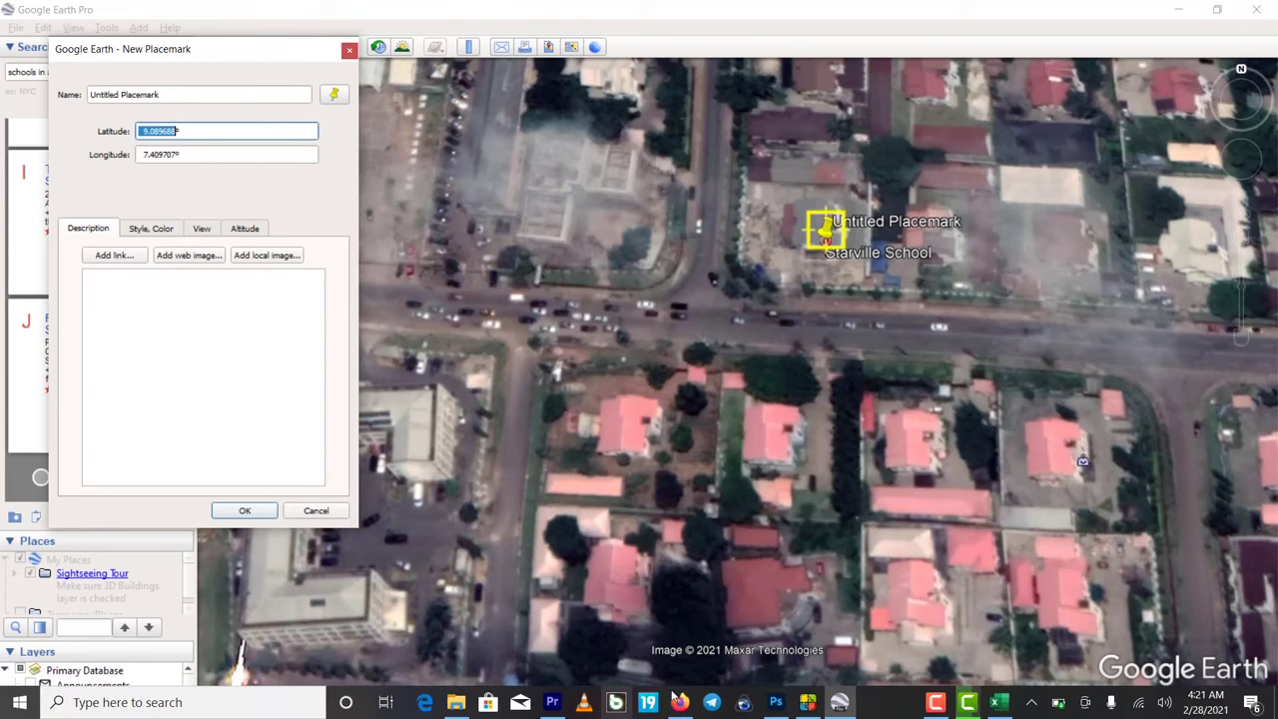
click(1003, 703)
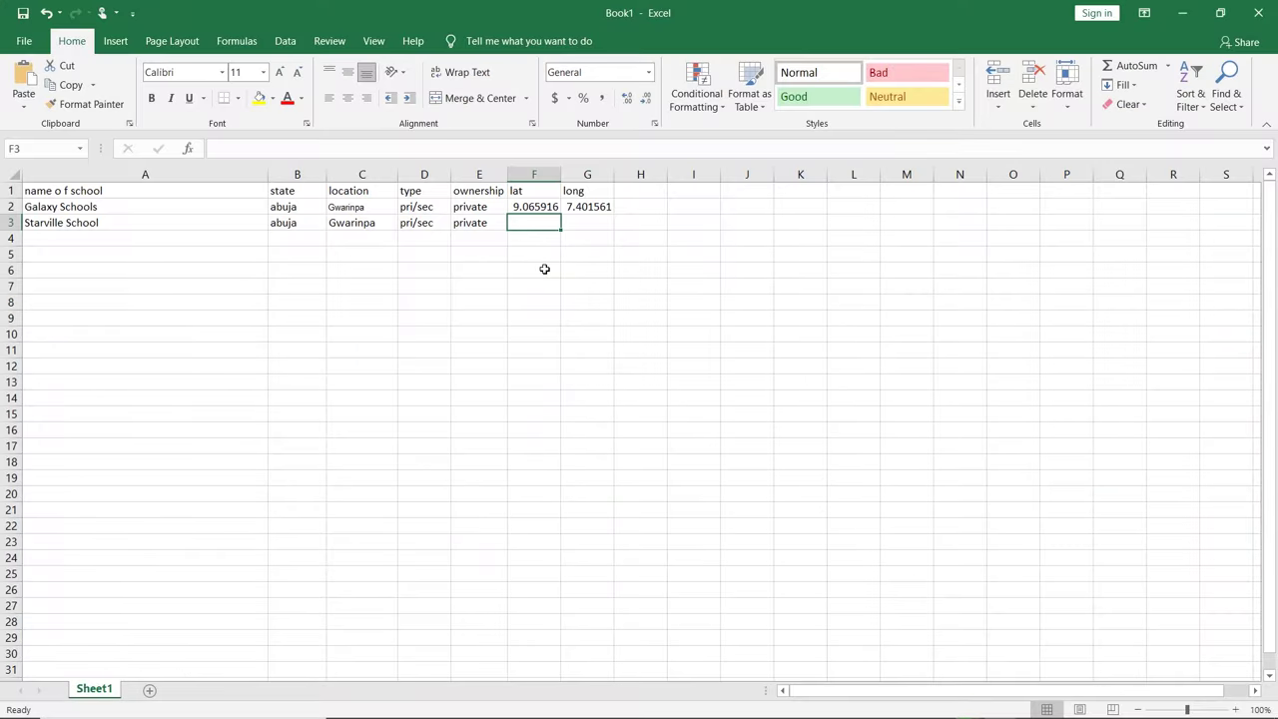
text(9.089688)
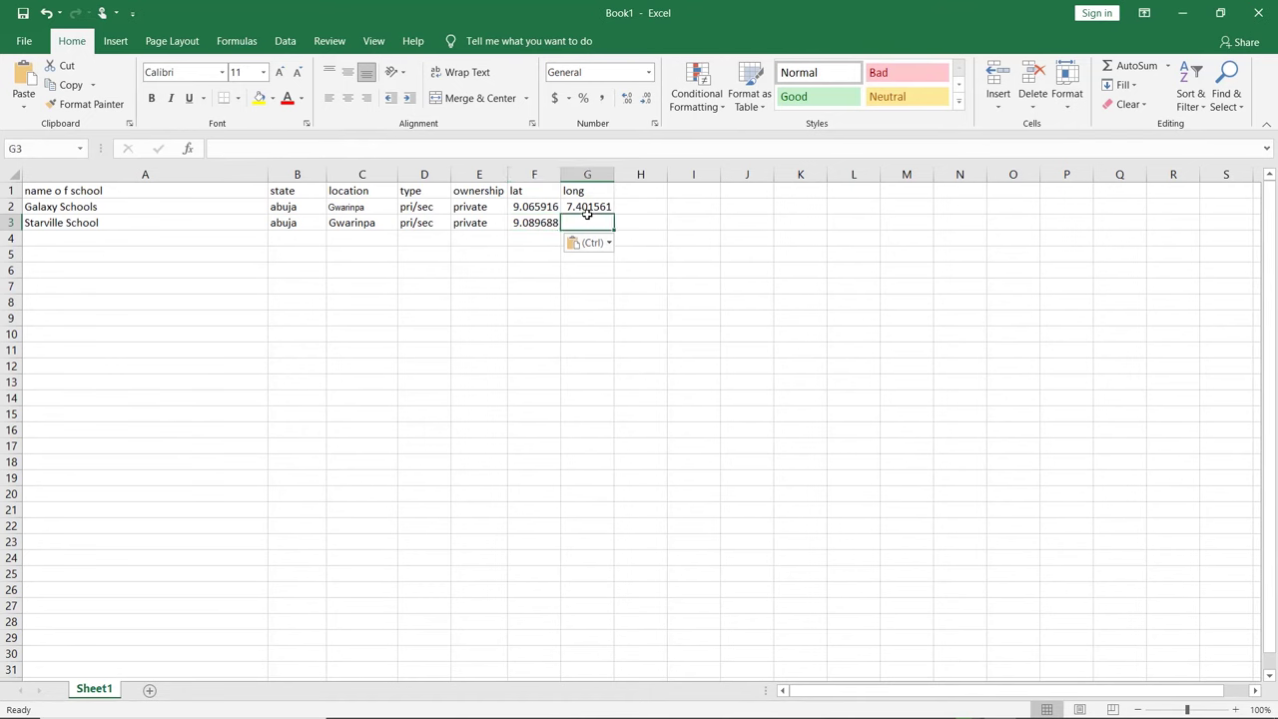
Step: Copy the placemark's longitude 7.409707 from Google Earth Pro into Excel cell G3
click(588, 217)
mouse_move(771, 707)
click(841, 702)
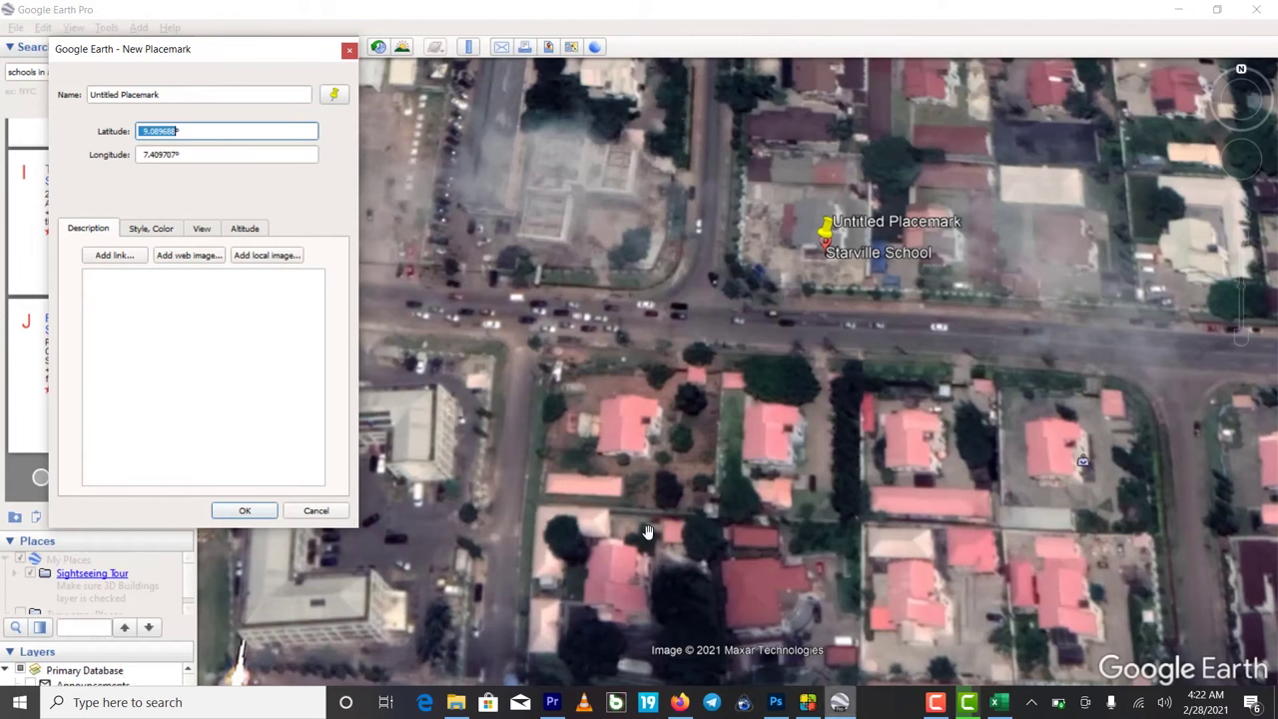
drag(141, 156, 175, 162)
key(ctrl+c)
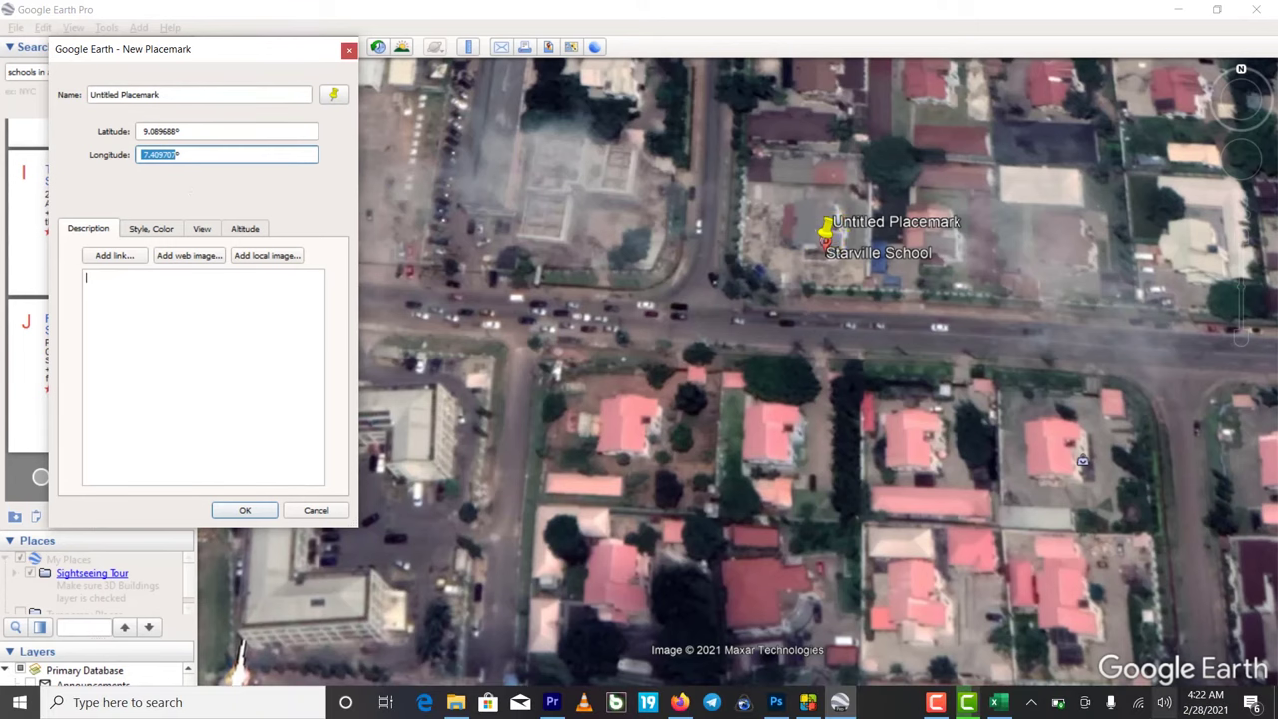
click(999, 703)
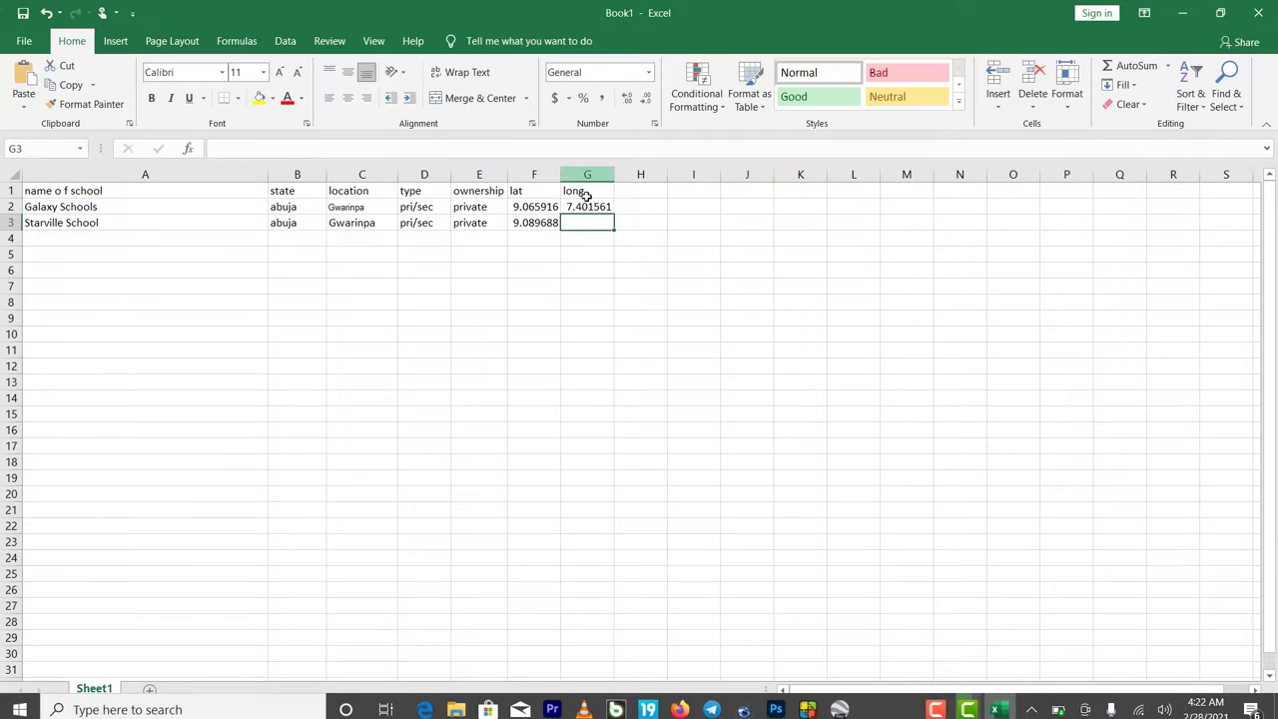
key(ctrl+v)
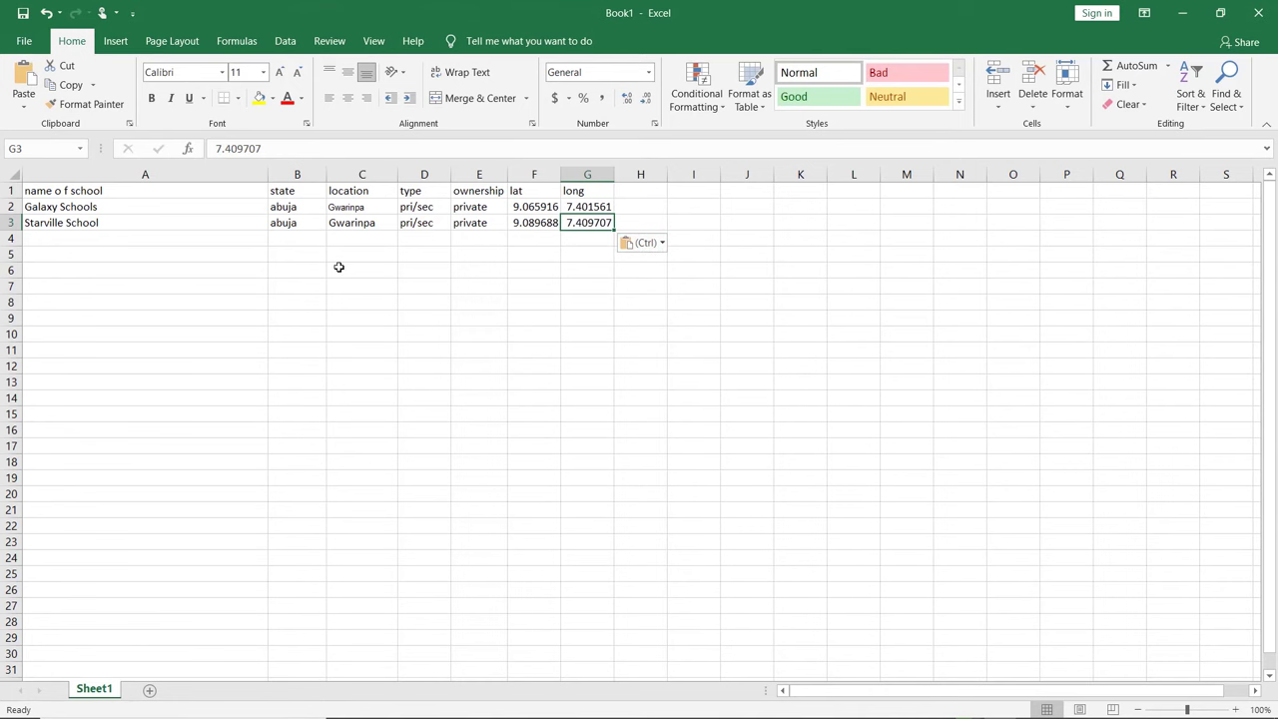
Step: Return to Google Earth Pro, discard the untitled placemark and clear the "schools in abuja" search text
click(1181, 11)
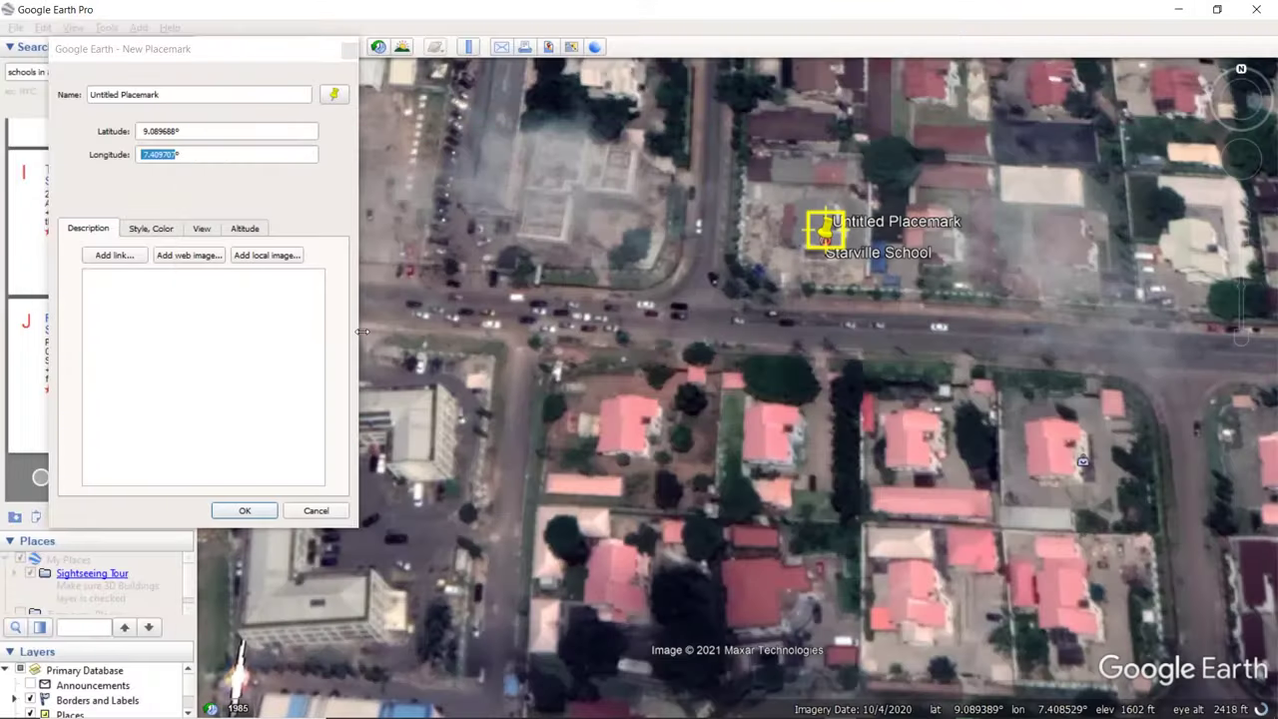
click(349, 49)
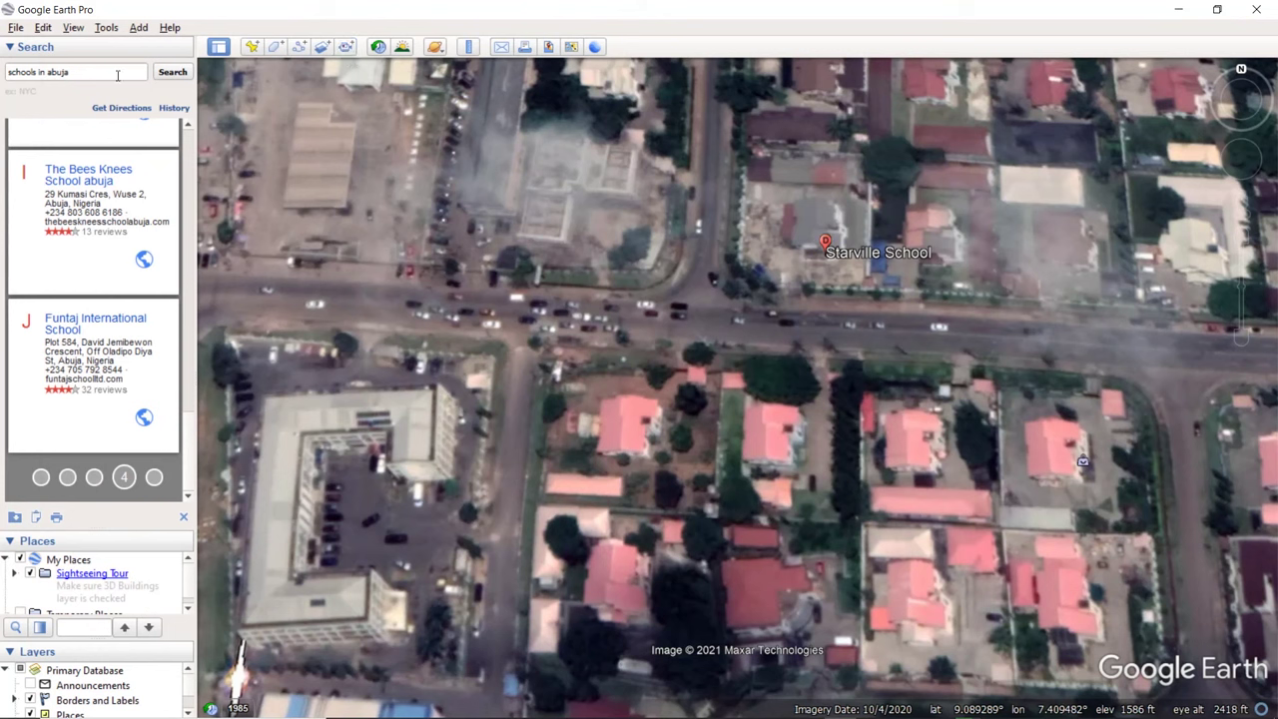
click(120, 76)
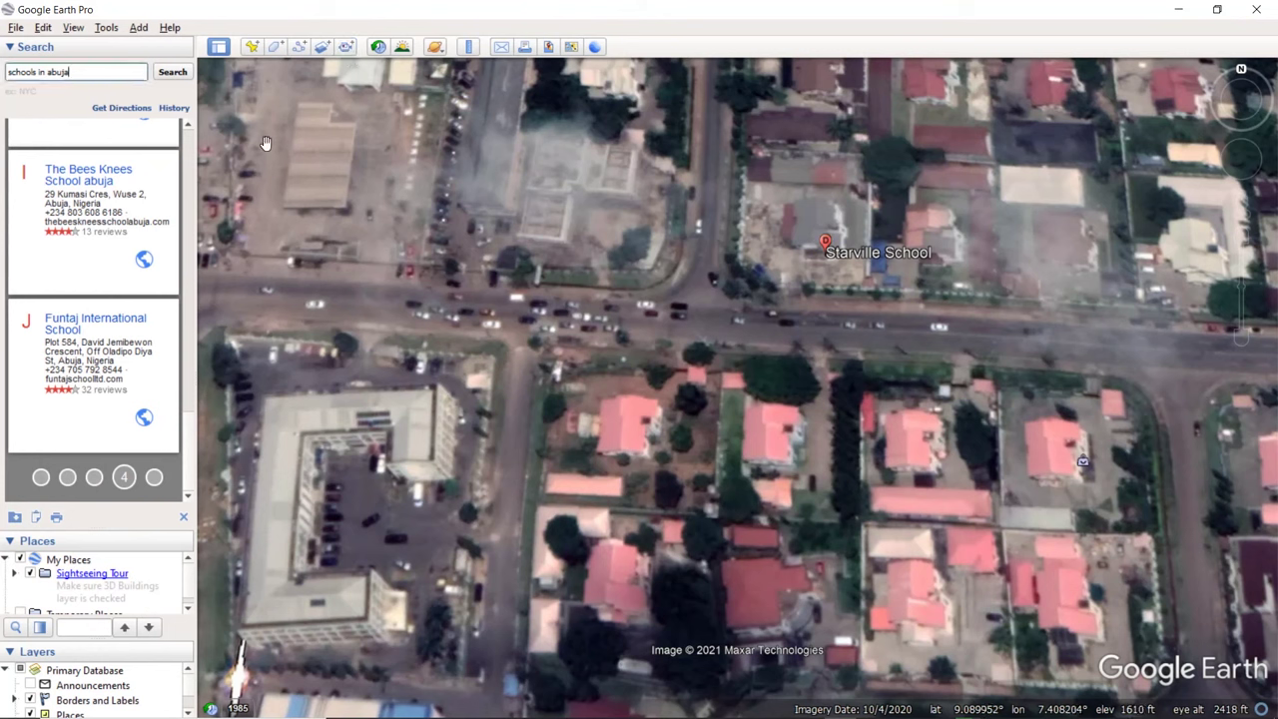
key(BackSpace)
key(BackSpace)
key(BackSpace)
key(BackSpace)
key(BackSpace)
key(BackSpace)
key(BackSpace)
key(BackSpace)
key(BackSpace)
key(BackSpace)
key(BackSpace)
key(BackSpace)
key(BackSpace)
key(BackSpace)
key(BackSpace)
key(BackSpace)
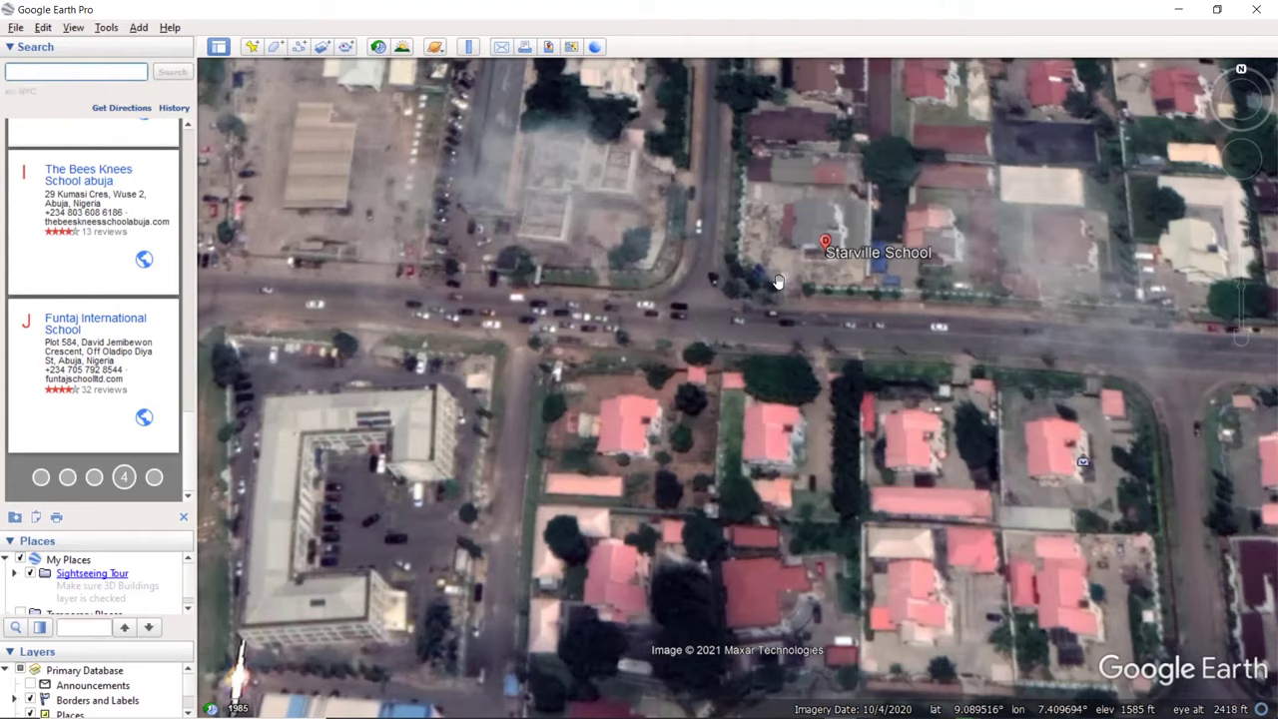
Step: Examine the marked schools and surrounding districts across Abuja on the map at different scales
scroll(769, 289, down, 5)
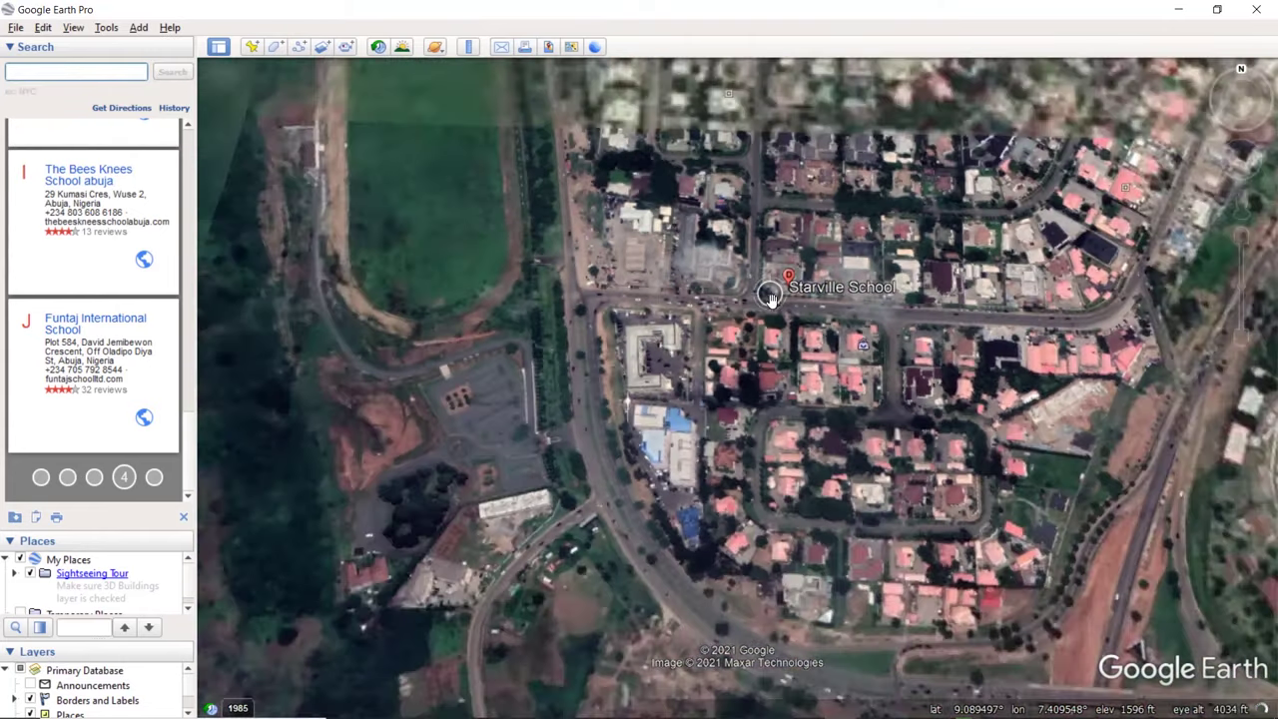
scroll(783, 307, down, 5)
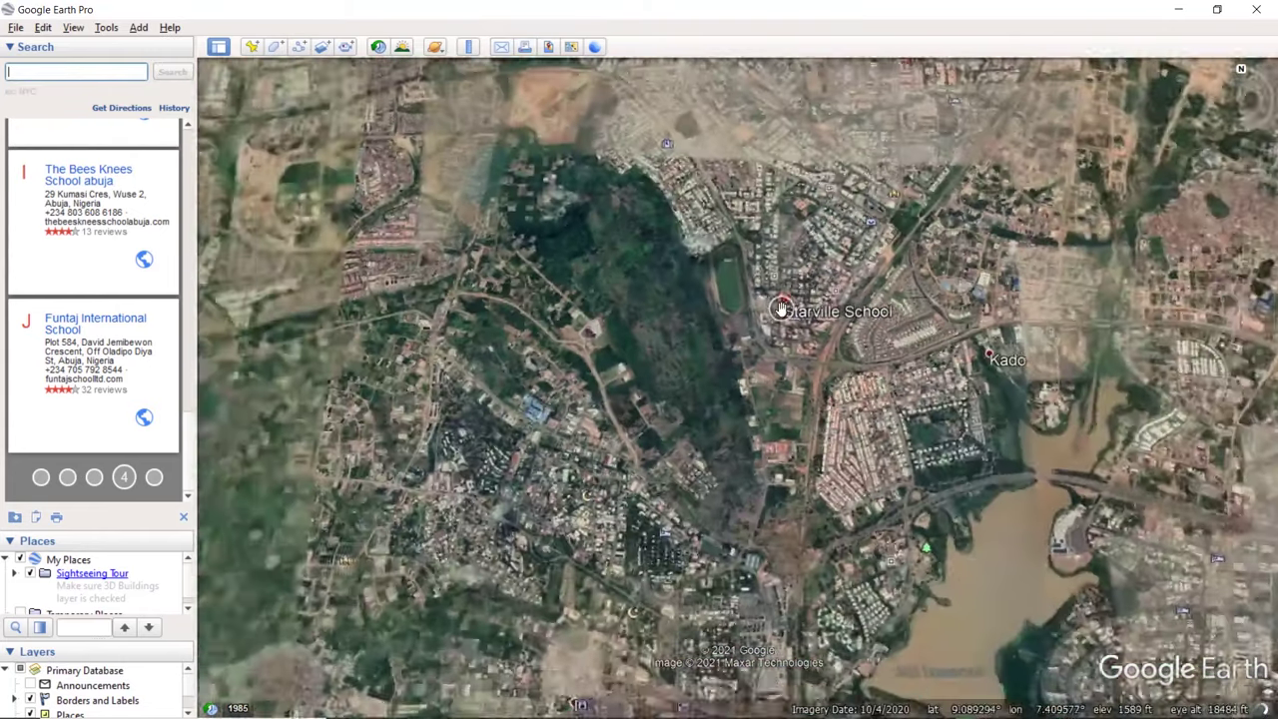
scroll(783, 308, down, 3)
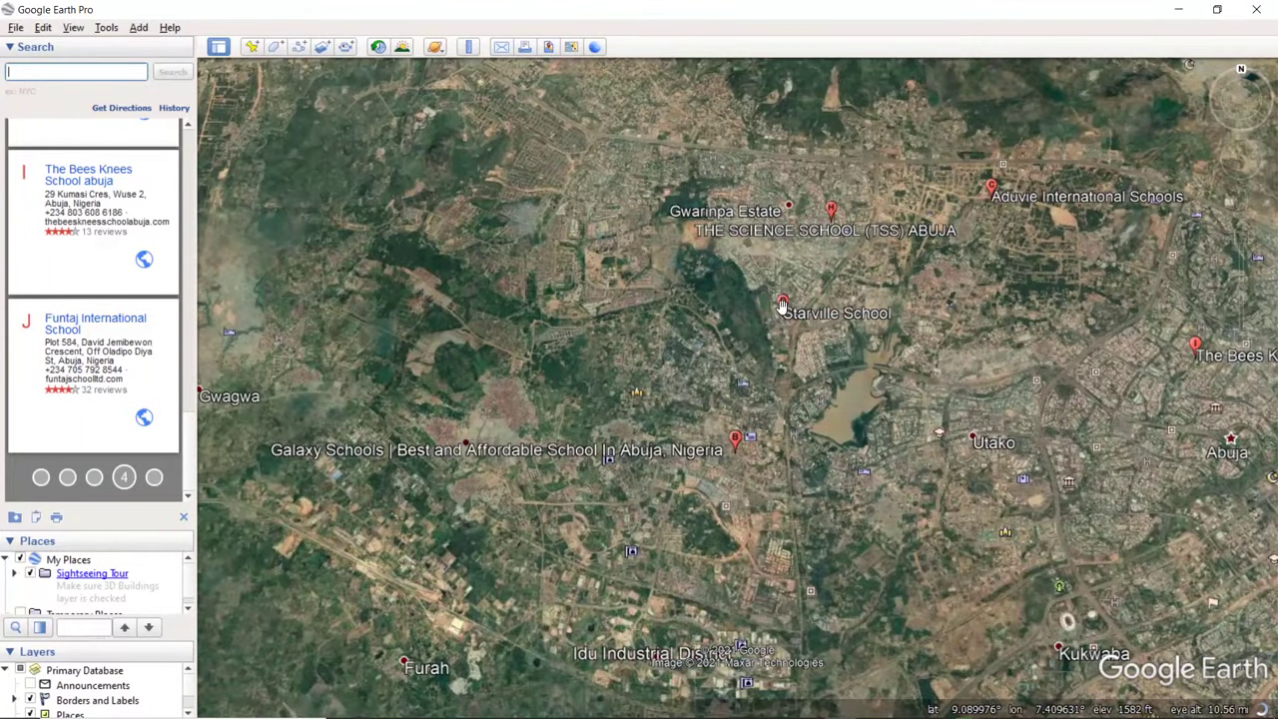
scroll(783, 307, down, 2)
scroll(783, 306, down, 1)
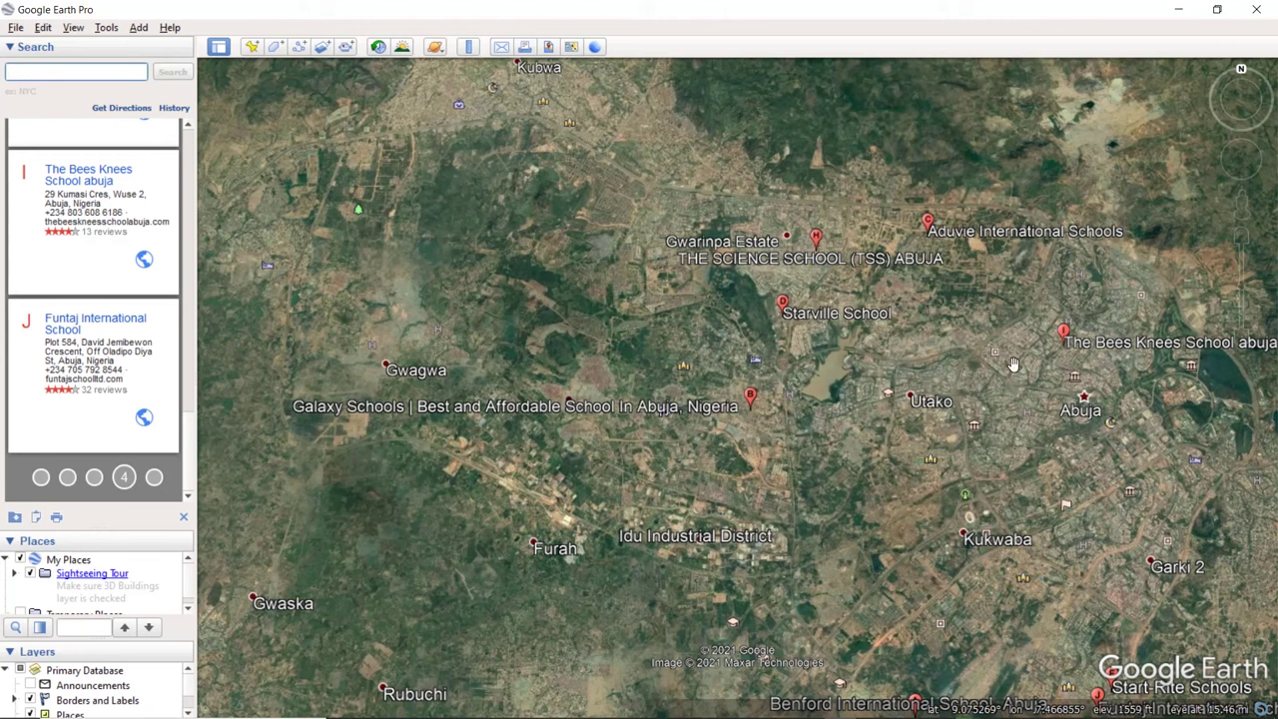
scroll(1013, 362, up, 4)
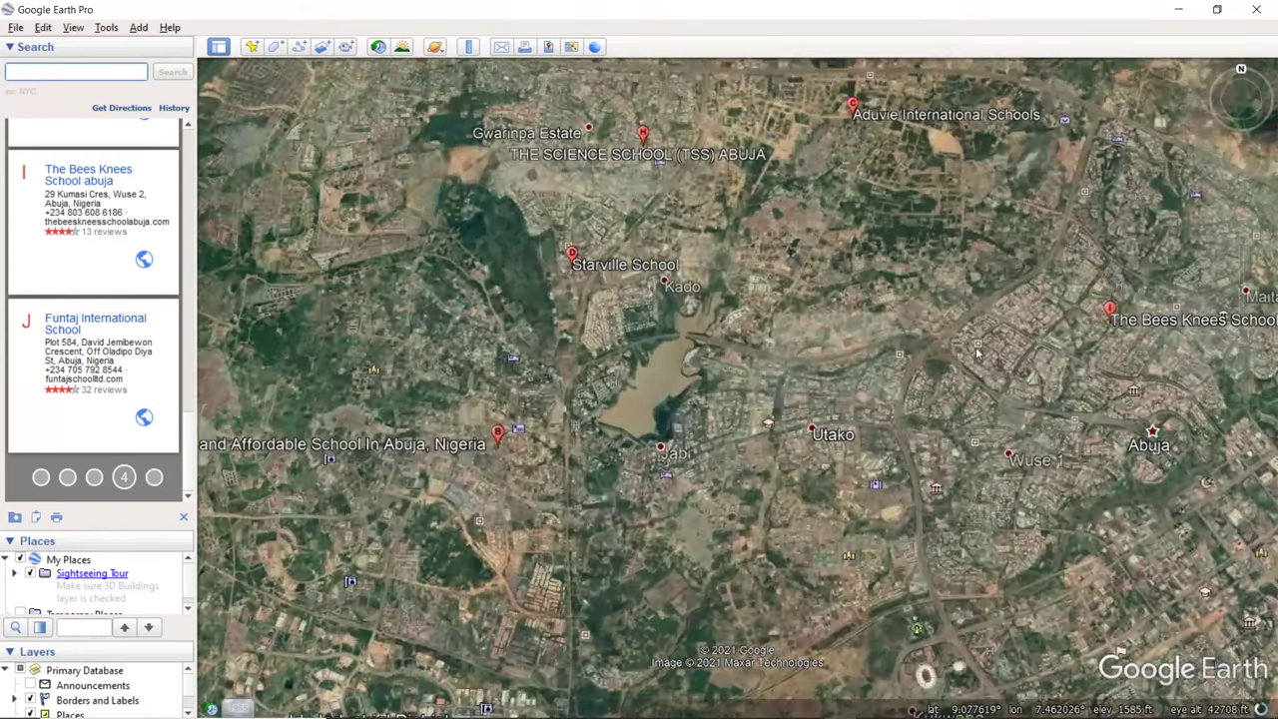
scroll(986, 333, up, 3)
scroll(965, 348, up, 2)
scroll(850, 327, down, 2)
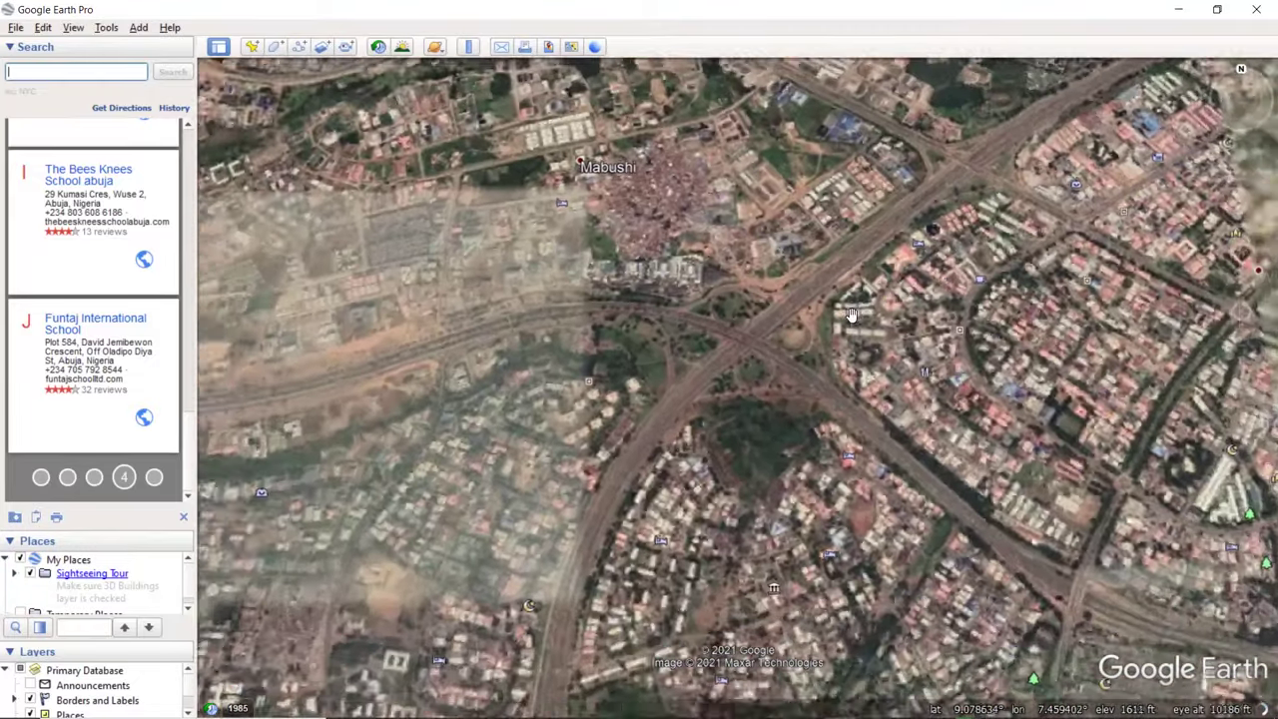
scroll(849, 327, down, 3)
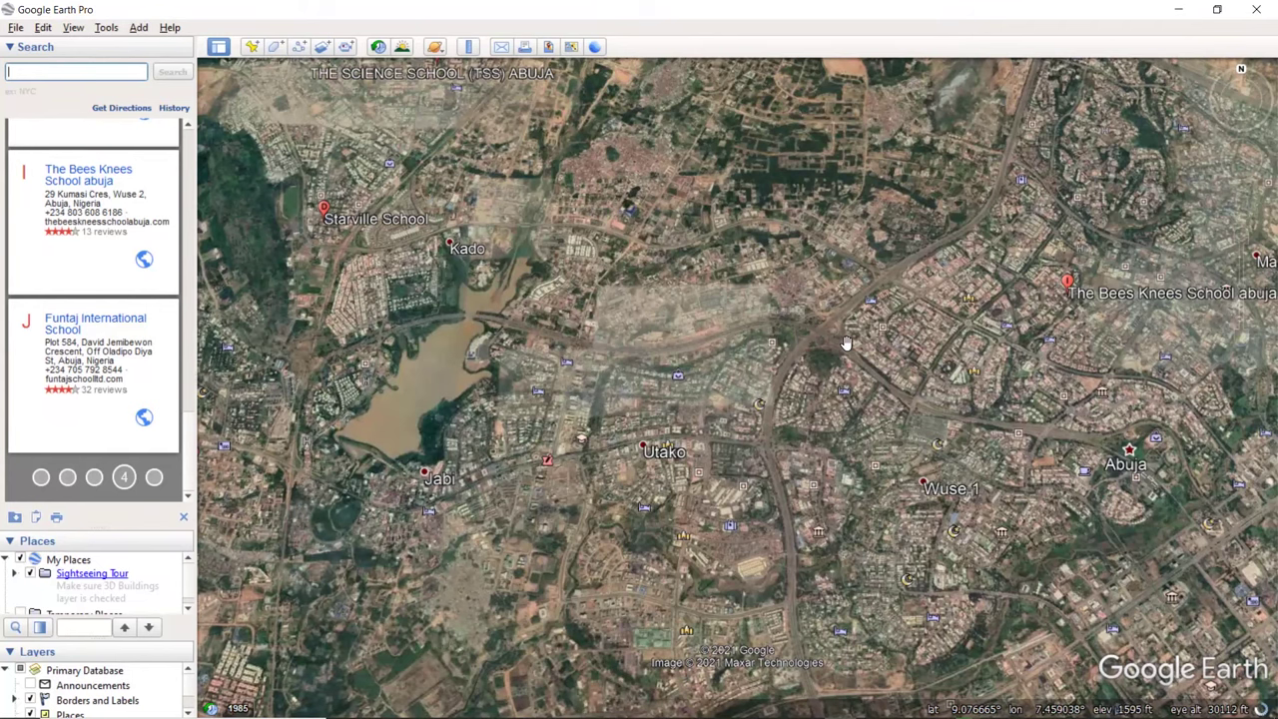
scroll(846, 343, down, 5)
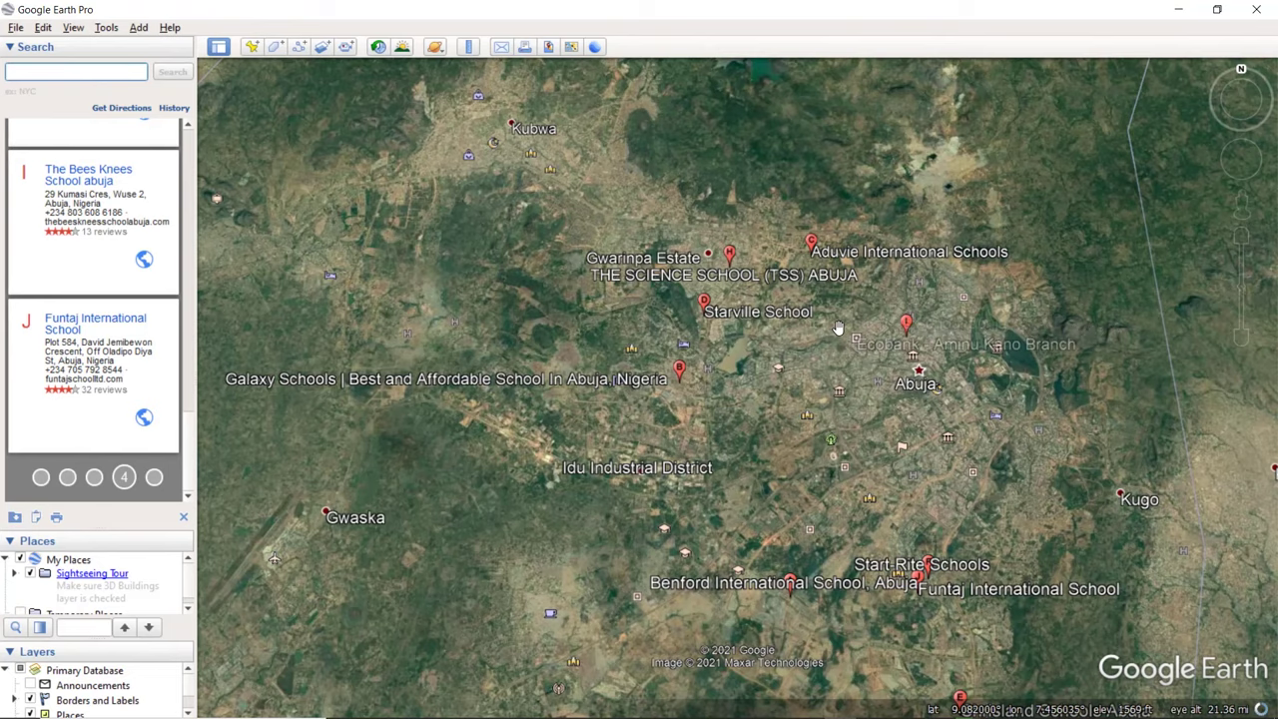
scroll(842, 329, up, 2)
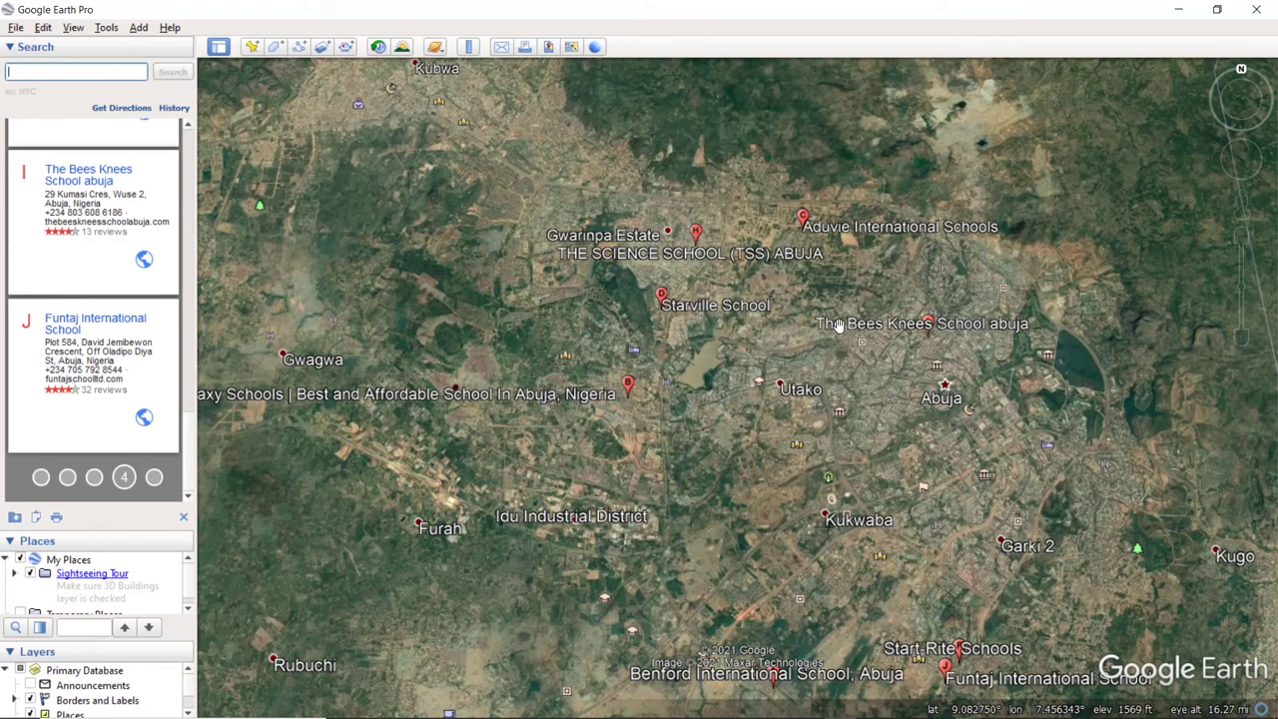
scroll(837, 325, up, 2)
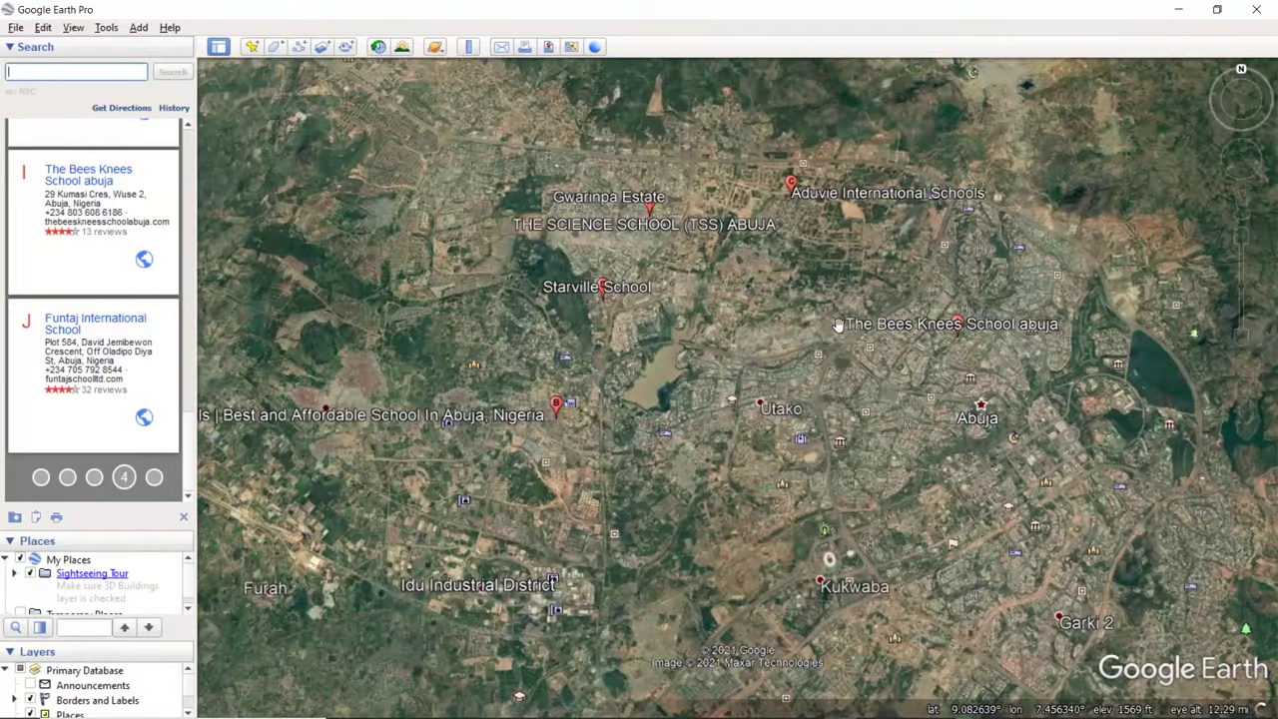
scroll(836, 325, up, 2)
scroll(836, 325, up, 2)
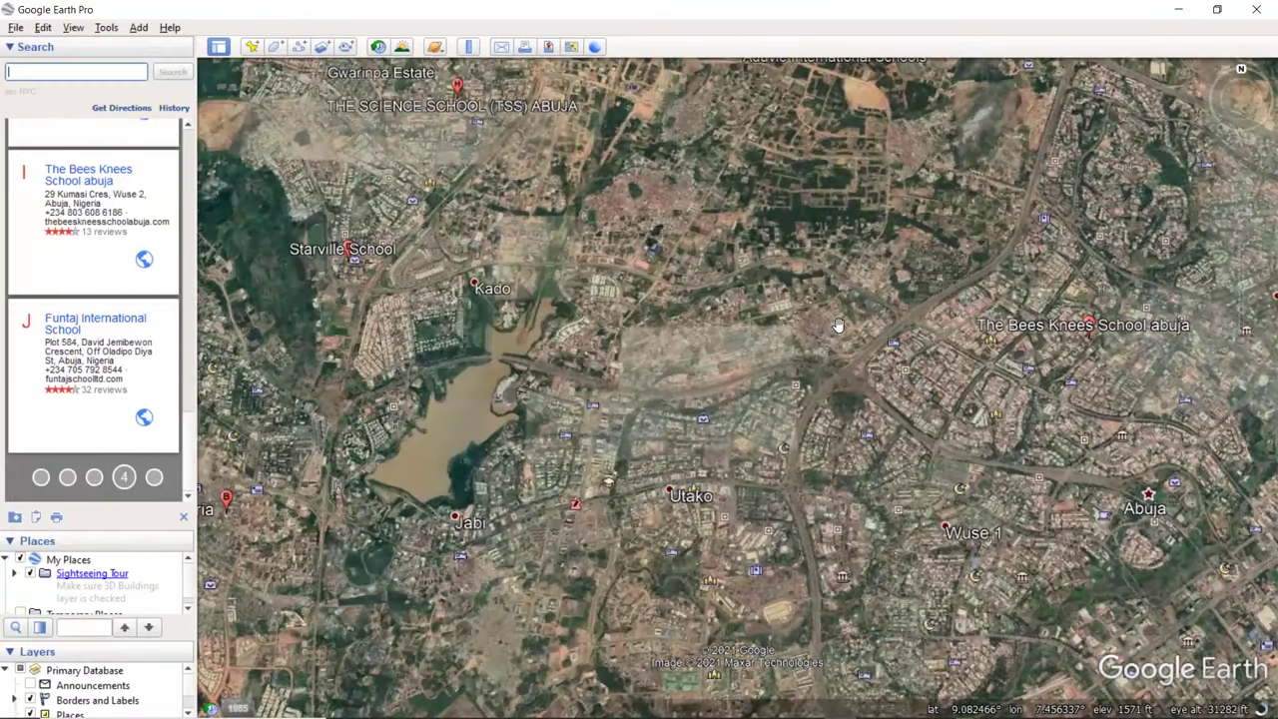
scroll(836, 324, up, 2)
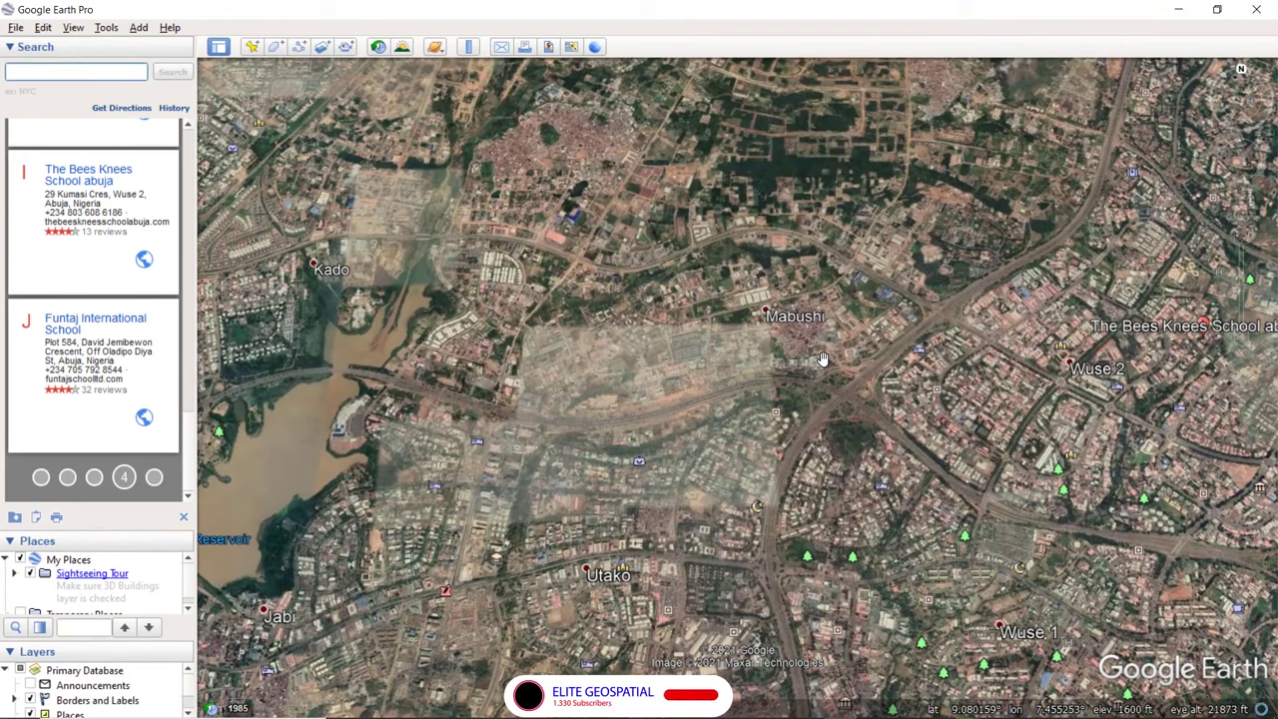
scroll(693, 320, down, 2)
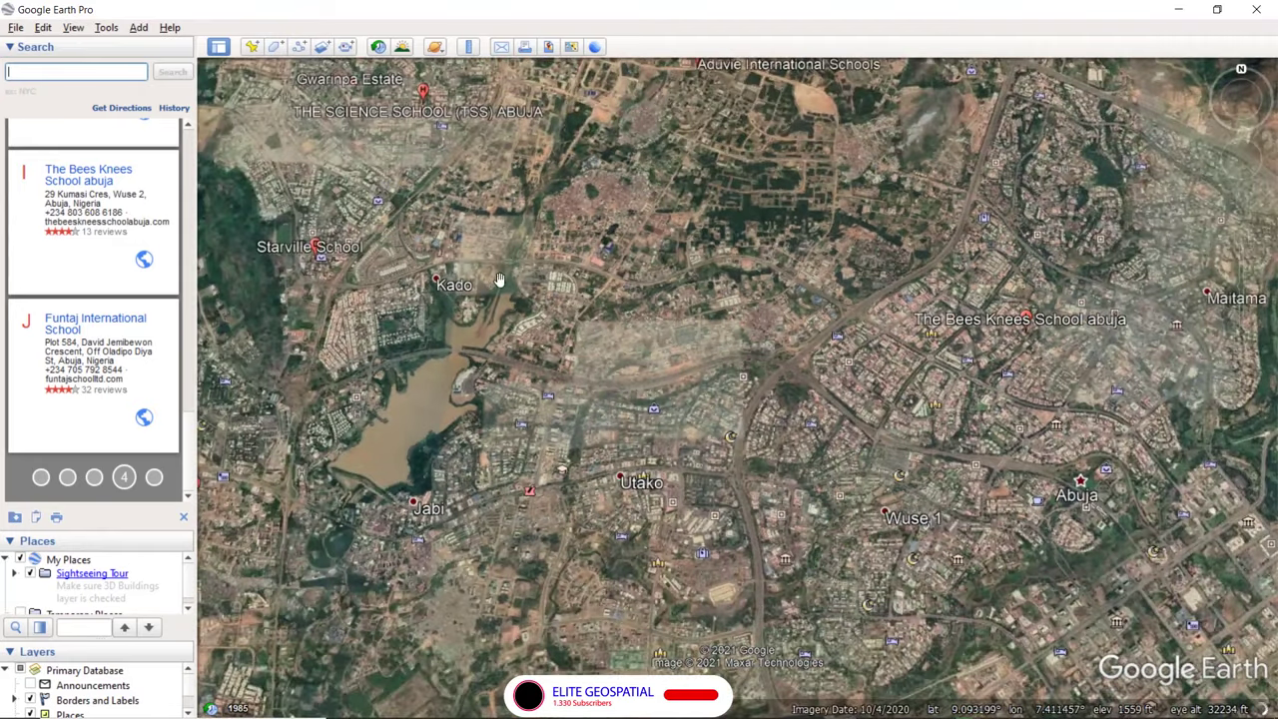
scroll(499, 280, down, 2)
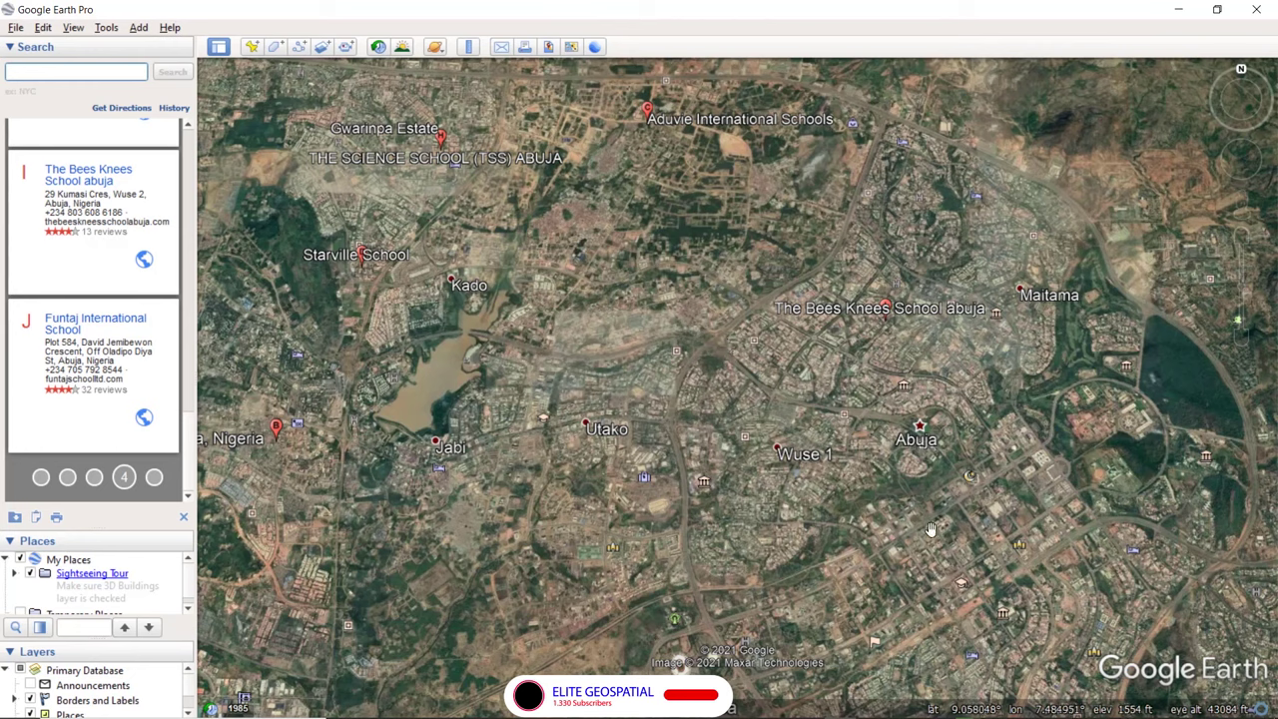
mouse_move(959, 711)
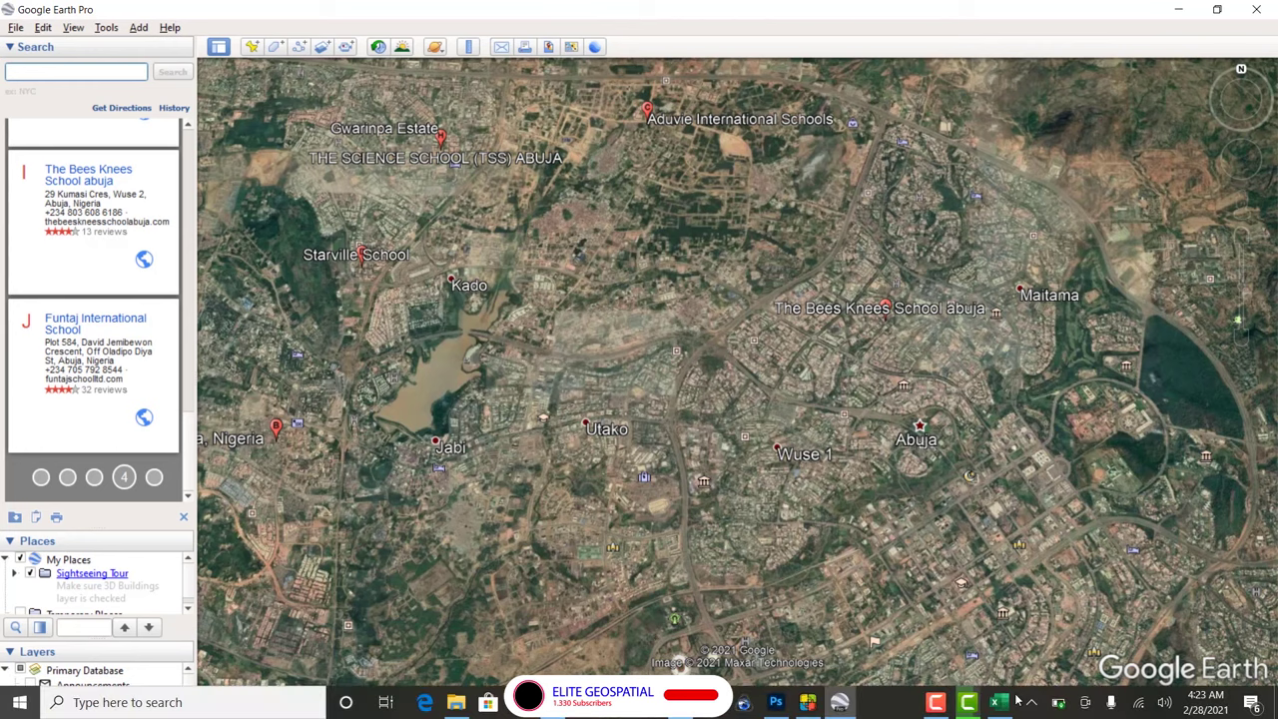
click(1138, 706)
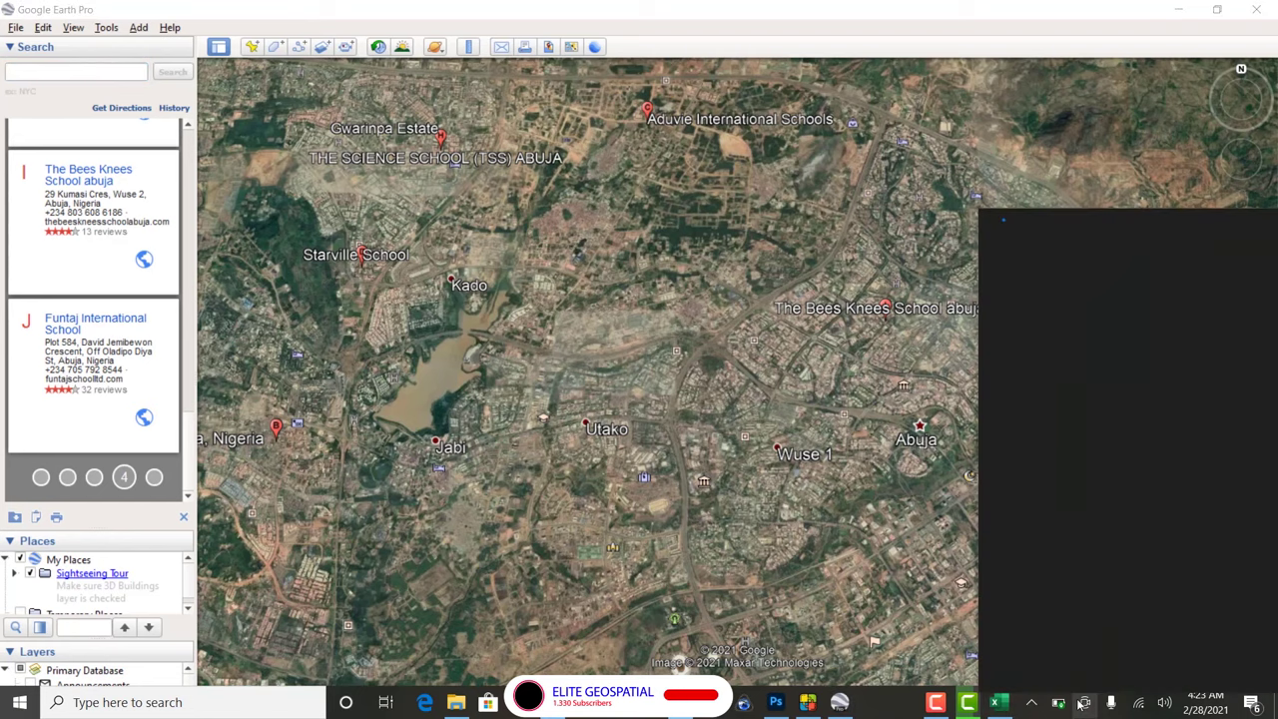
click(1059, 706)
click(1059, 706)
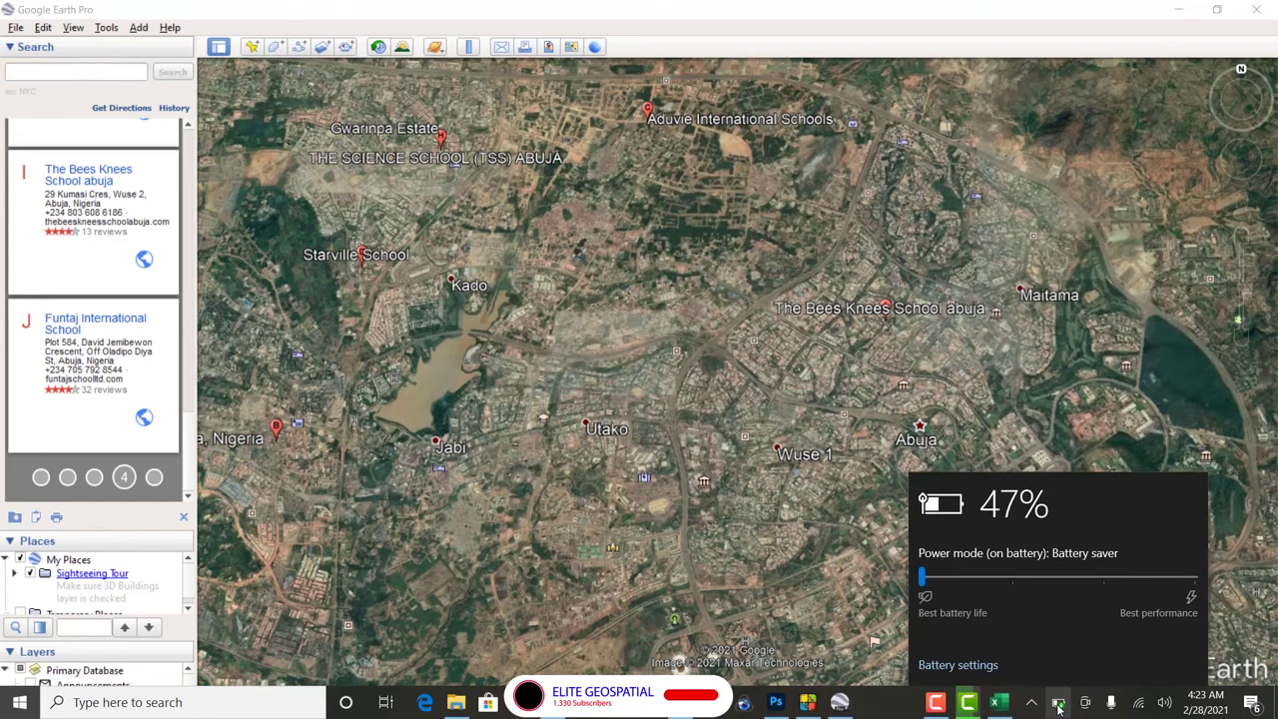
click(967, 702)
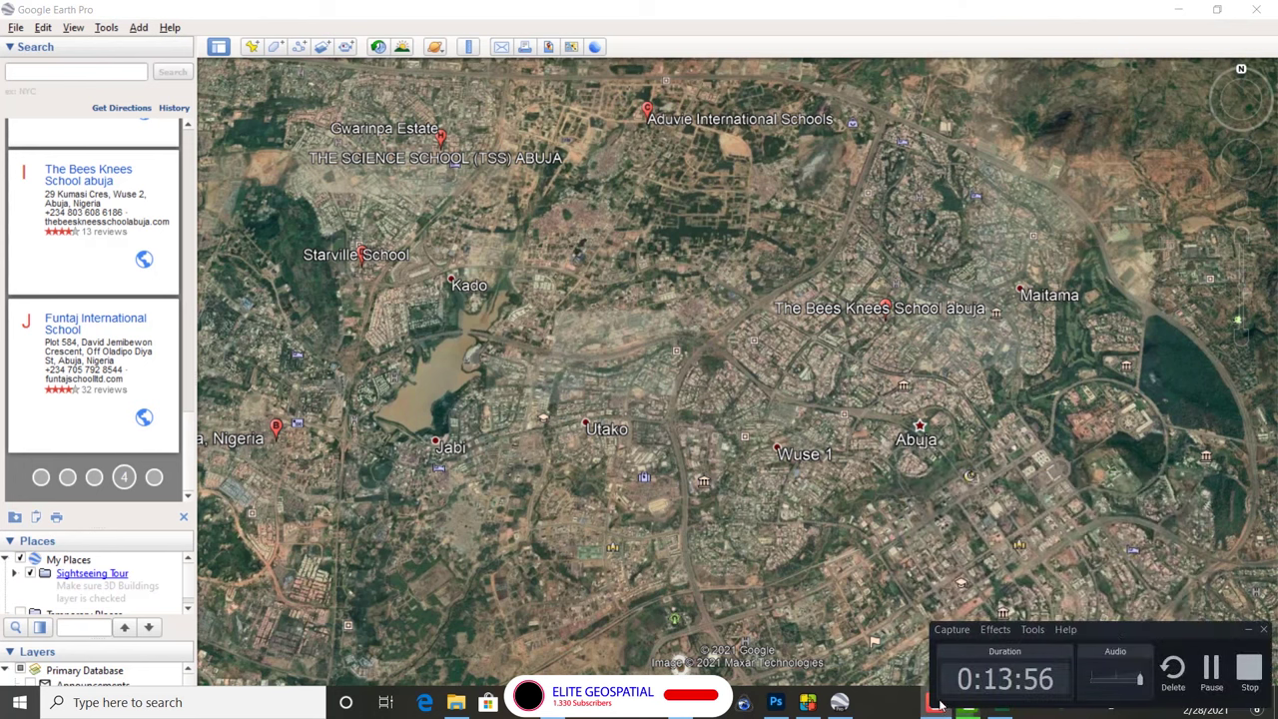